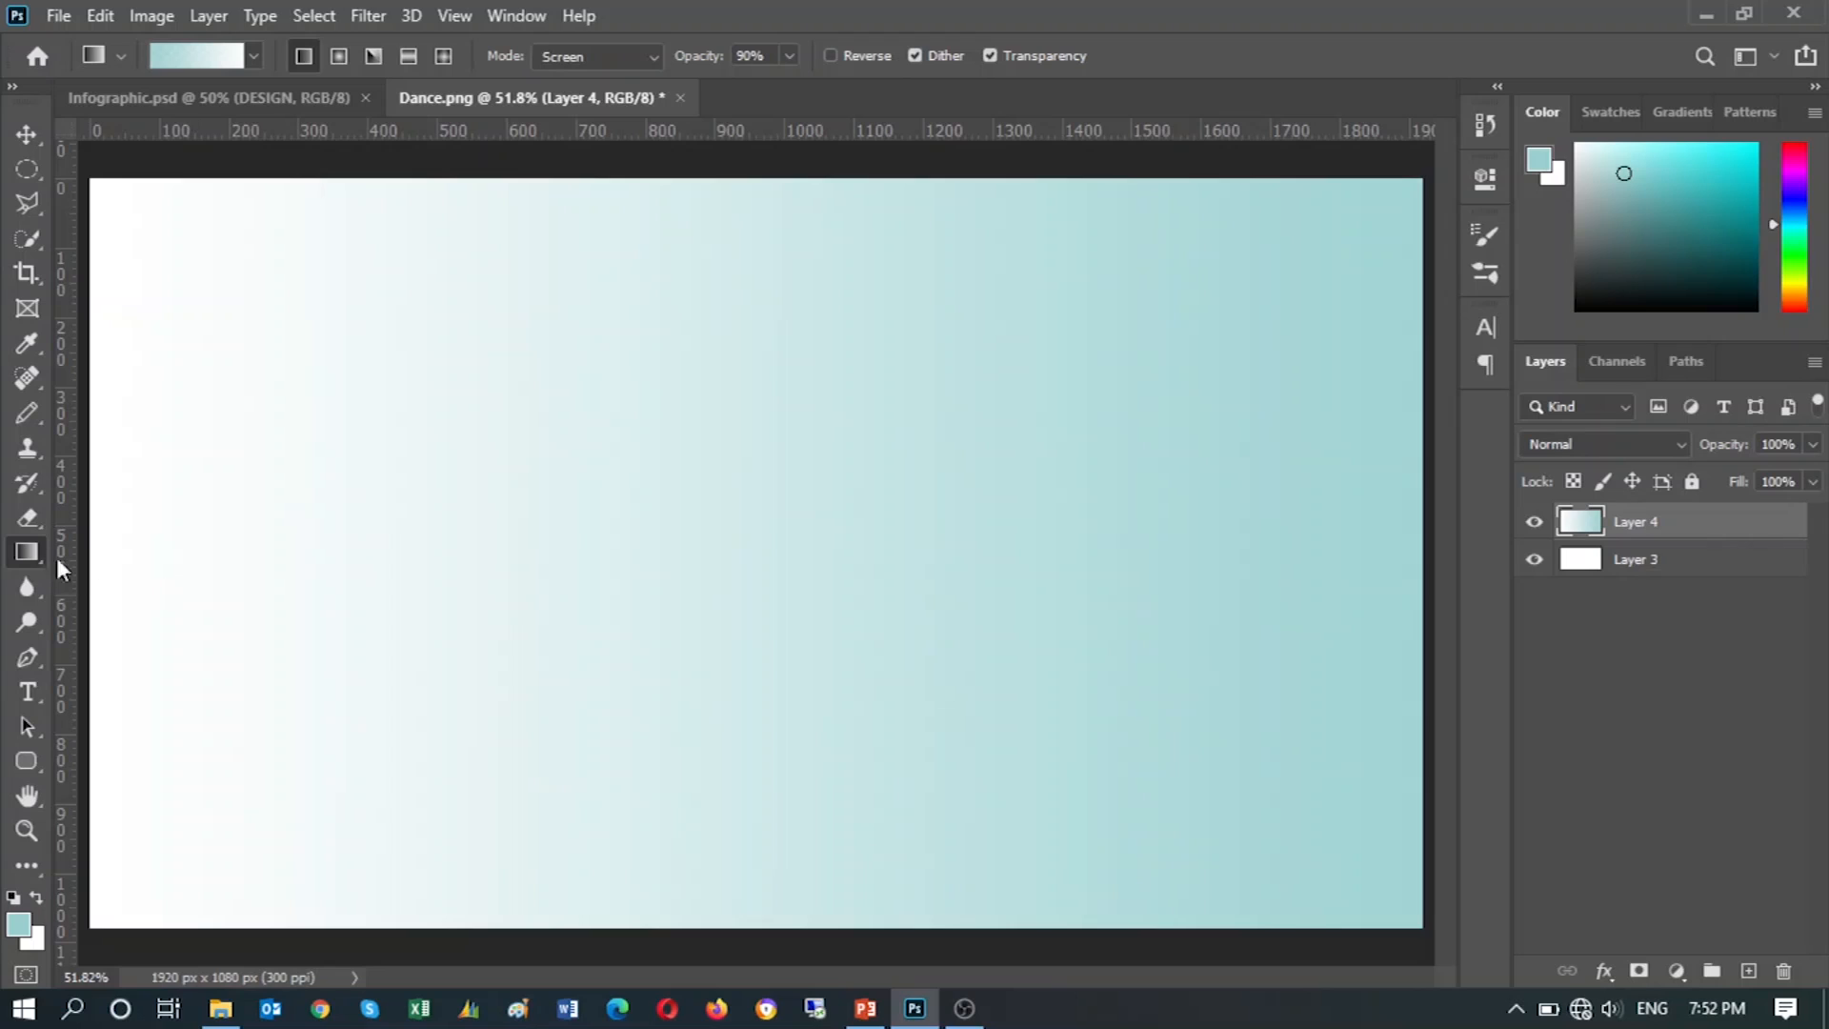
Draw a teal circle about 380 px in diameter in the upper-right area of the gradient canvas.
click(28, 761)
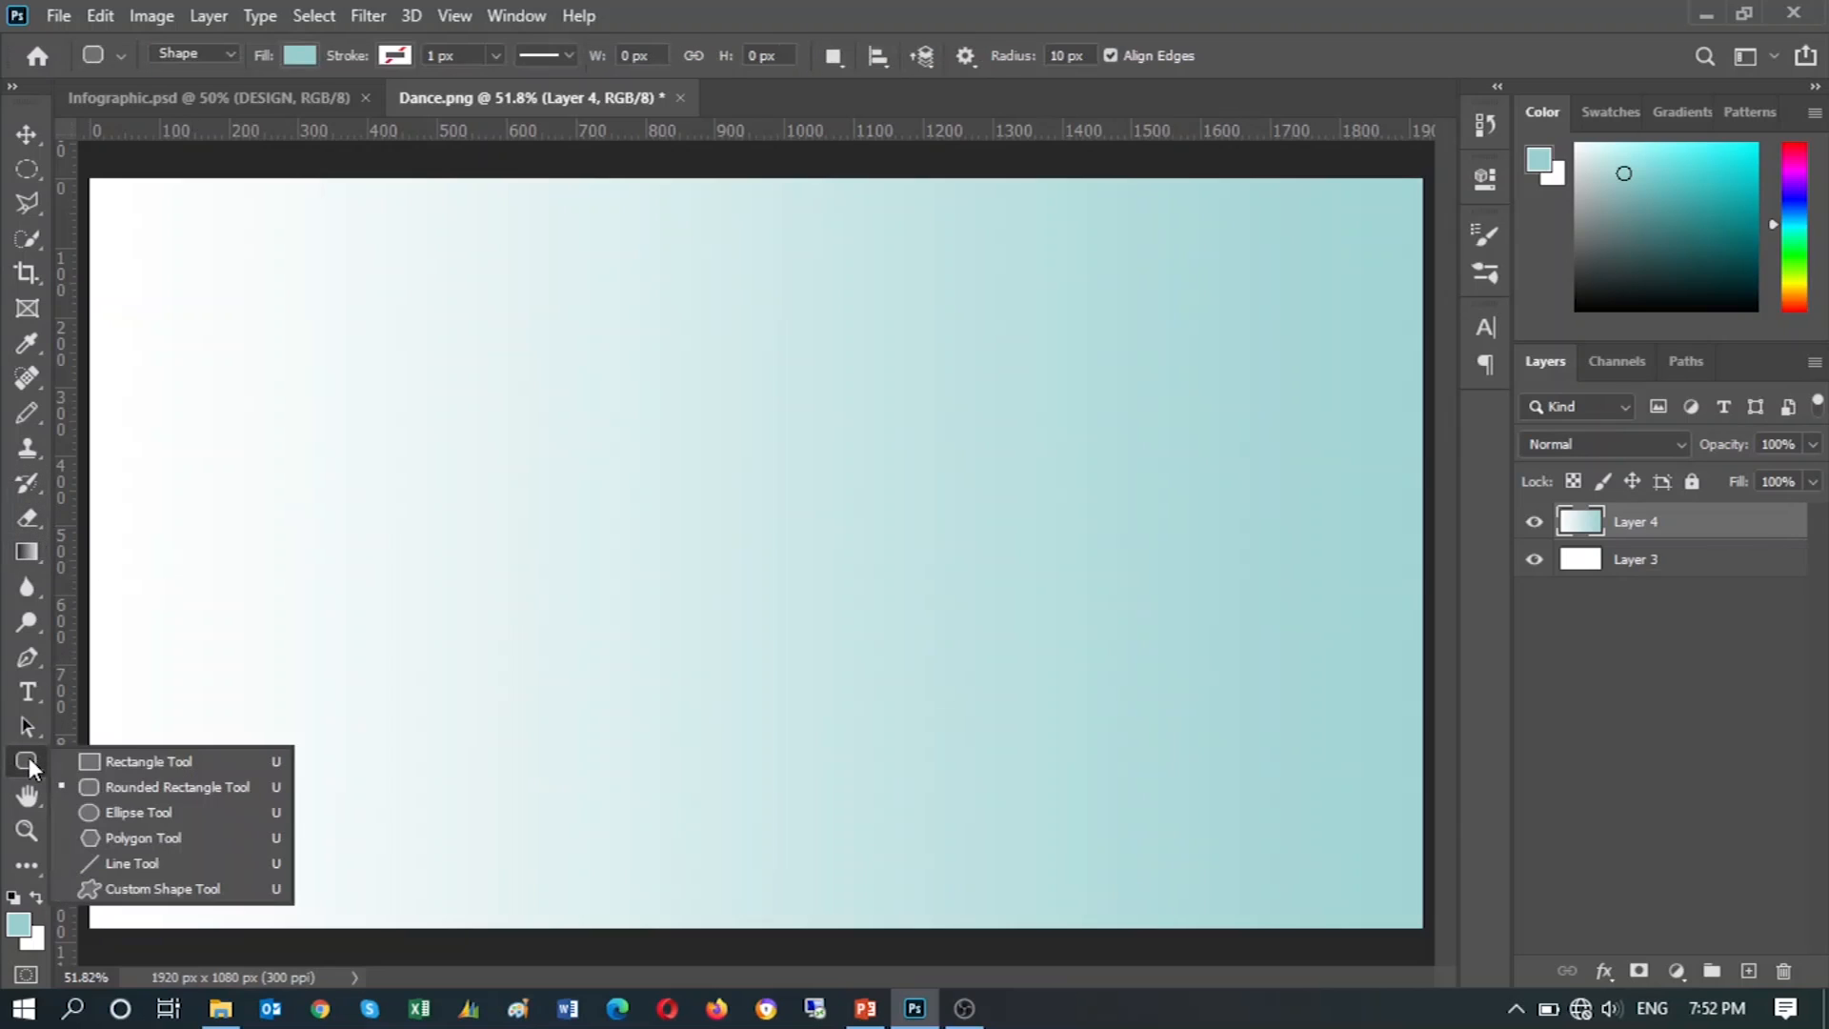
key(shift+u)
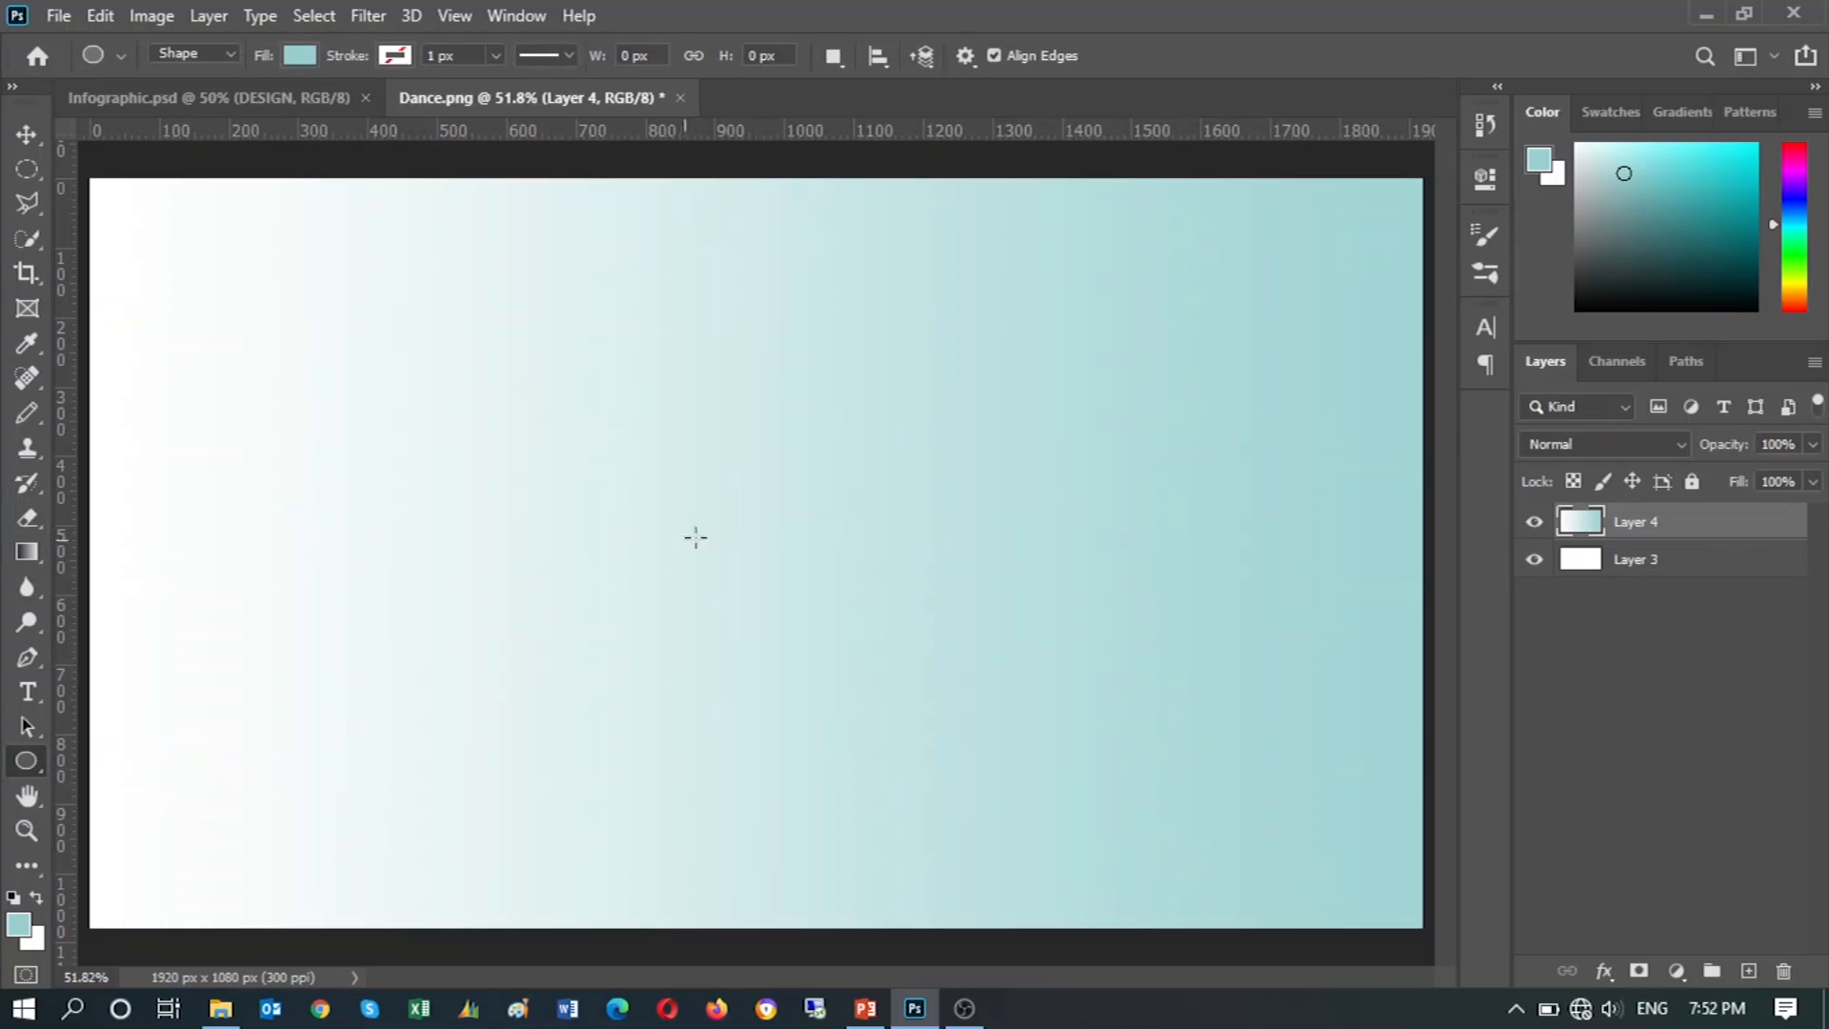
drag(943, 315, 1201, 573)
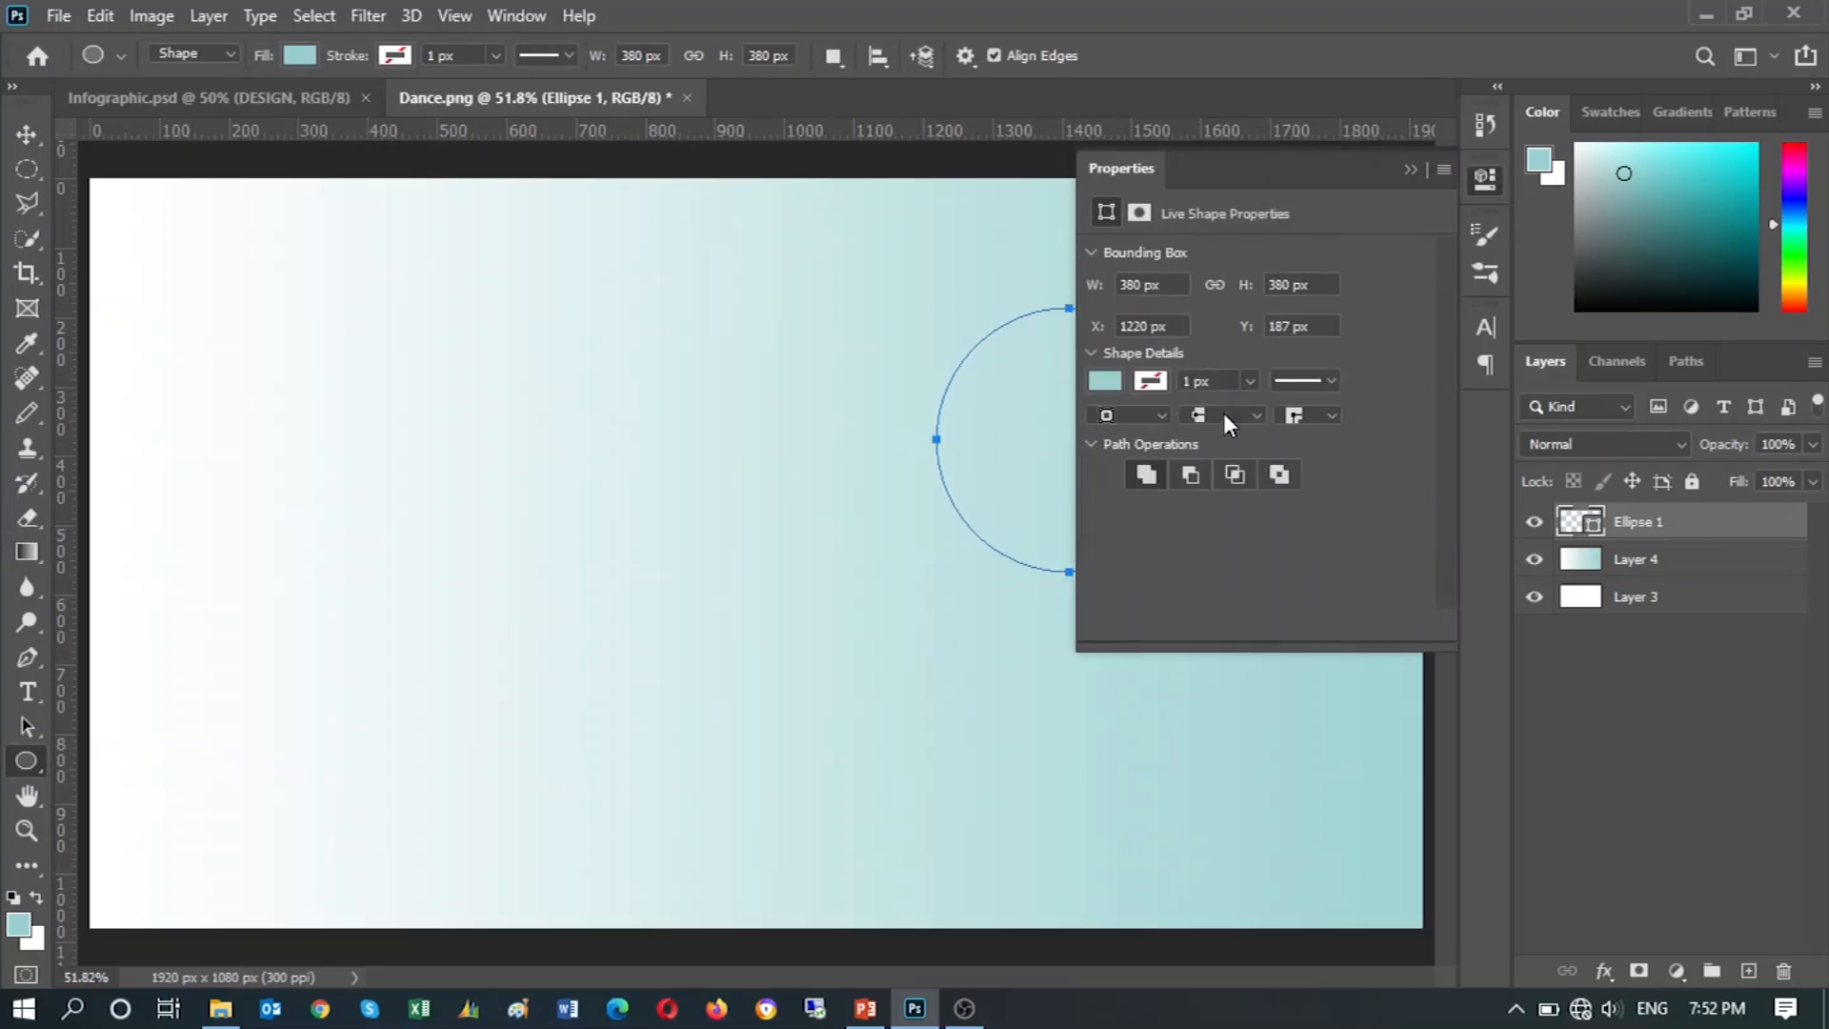
click(1410, 170)
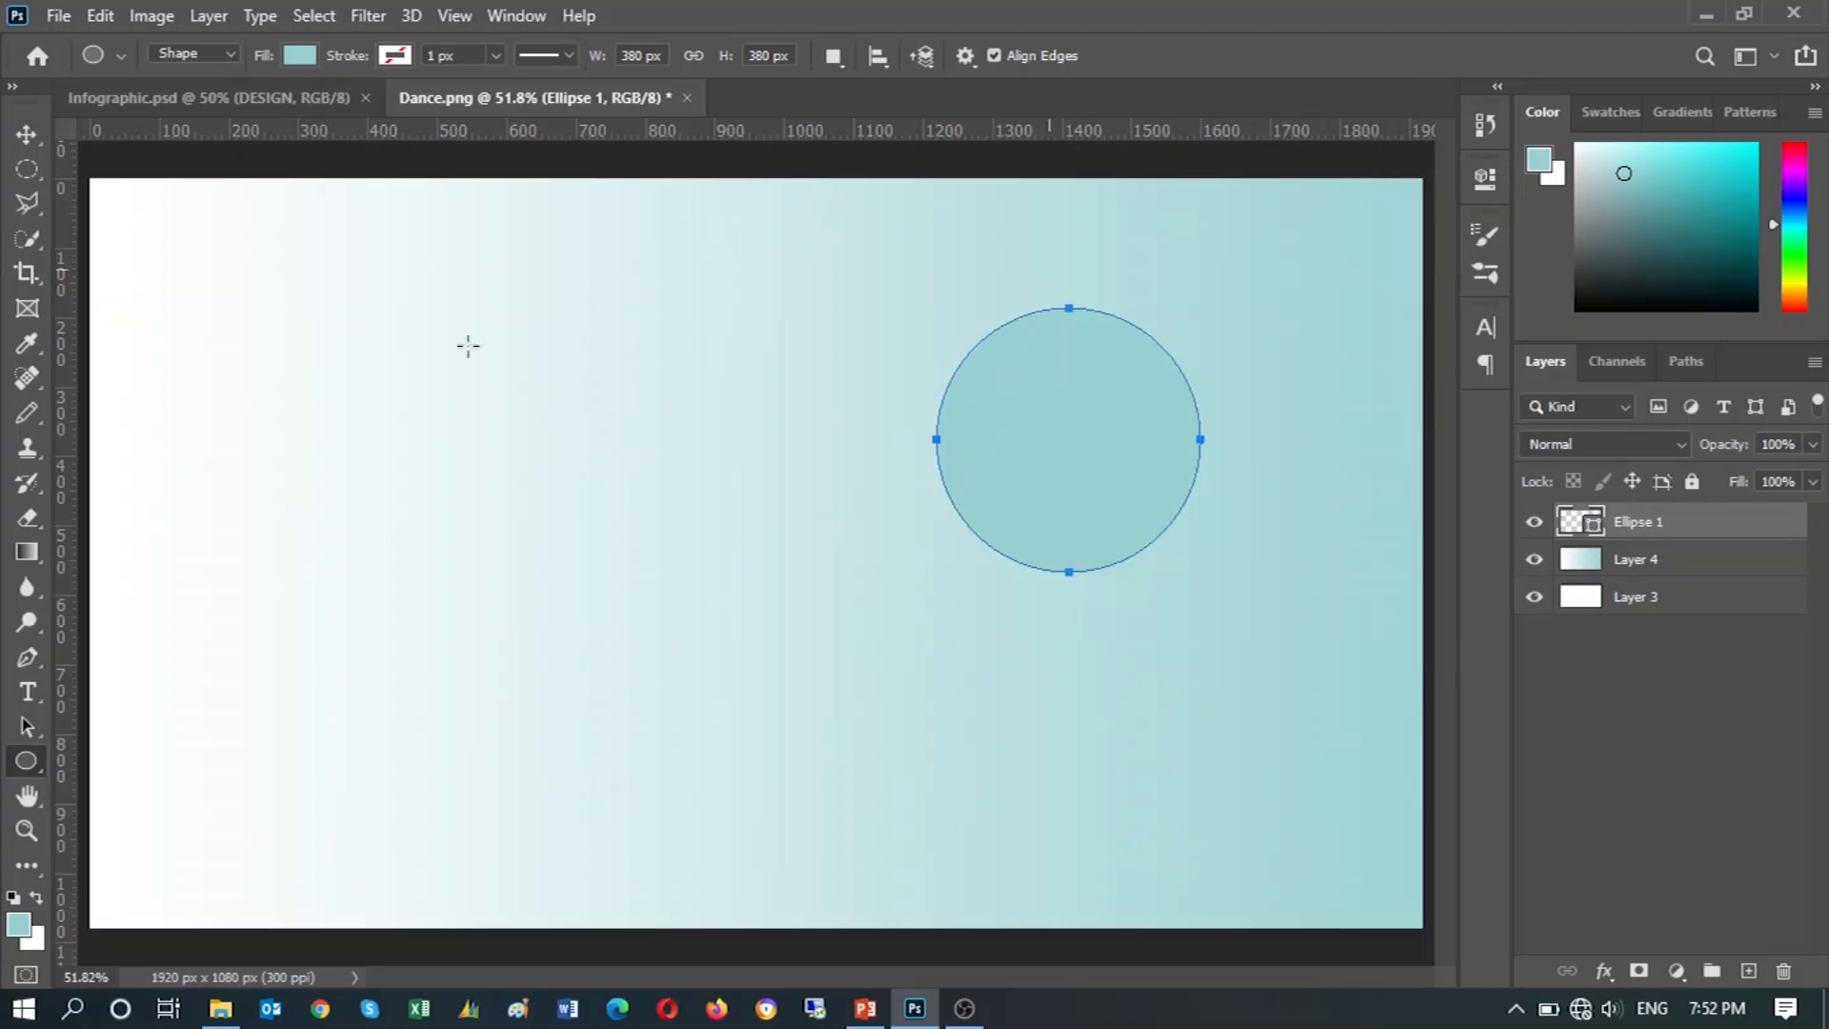
Lock the gradient background layer and move the circle closer to the canvas's upper-right corner.
click(26, 135)
drag(997, 559, 1267, 619)
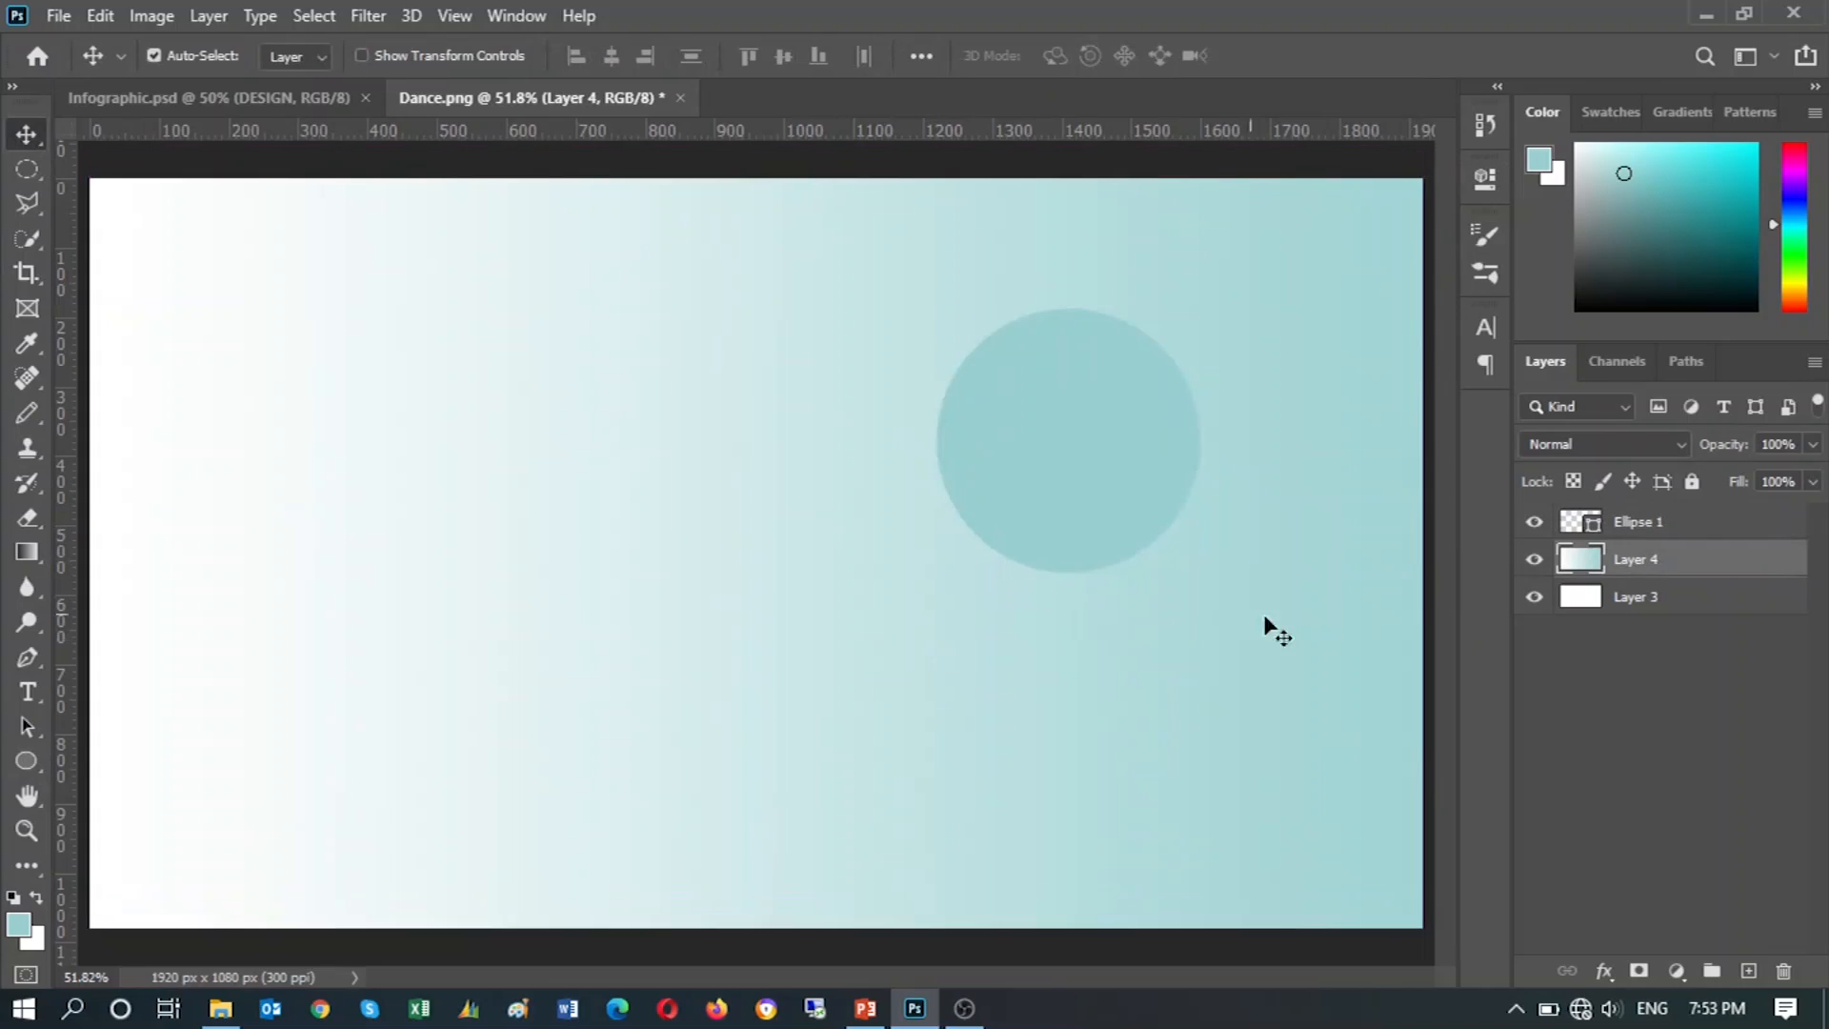
right_click(1627, 567)
click(1629, 566)
click(1692, 482)
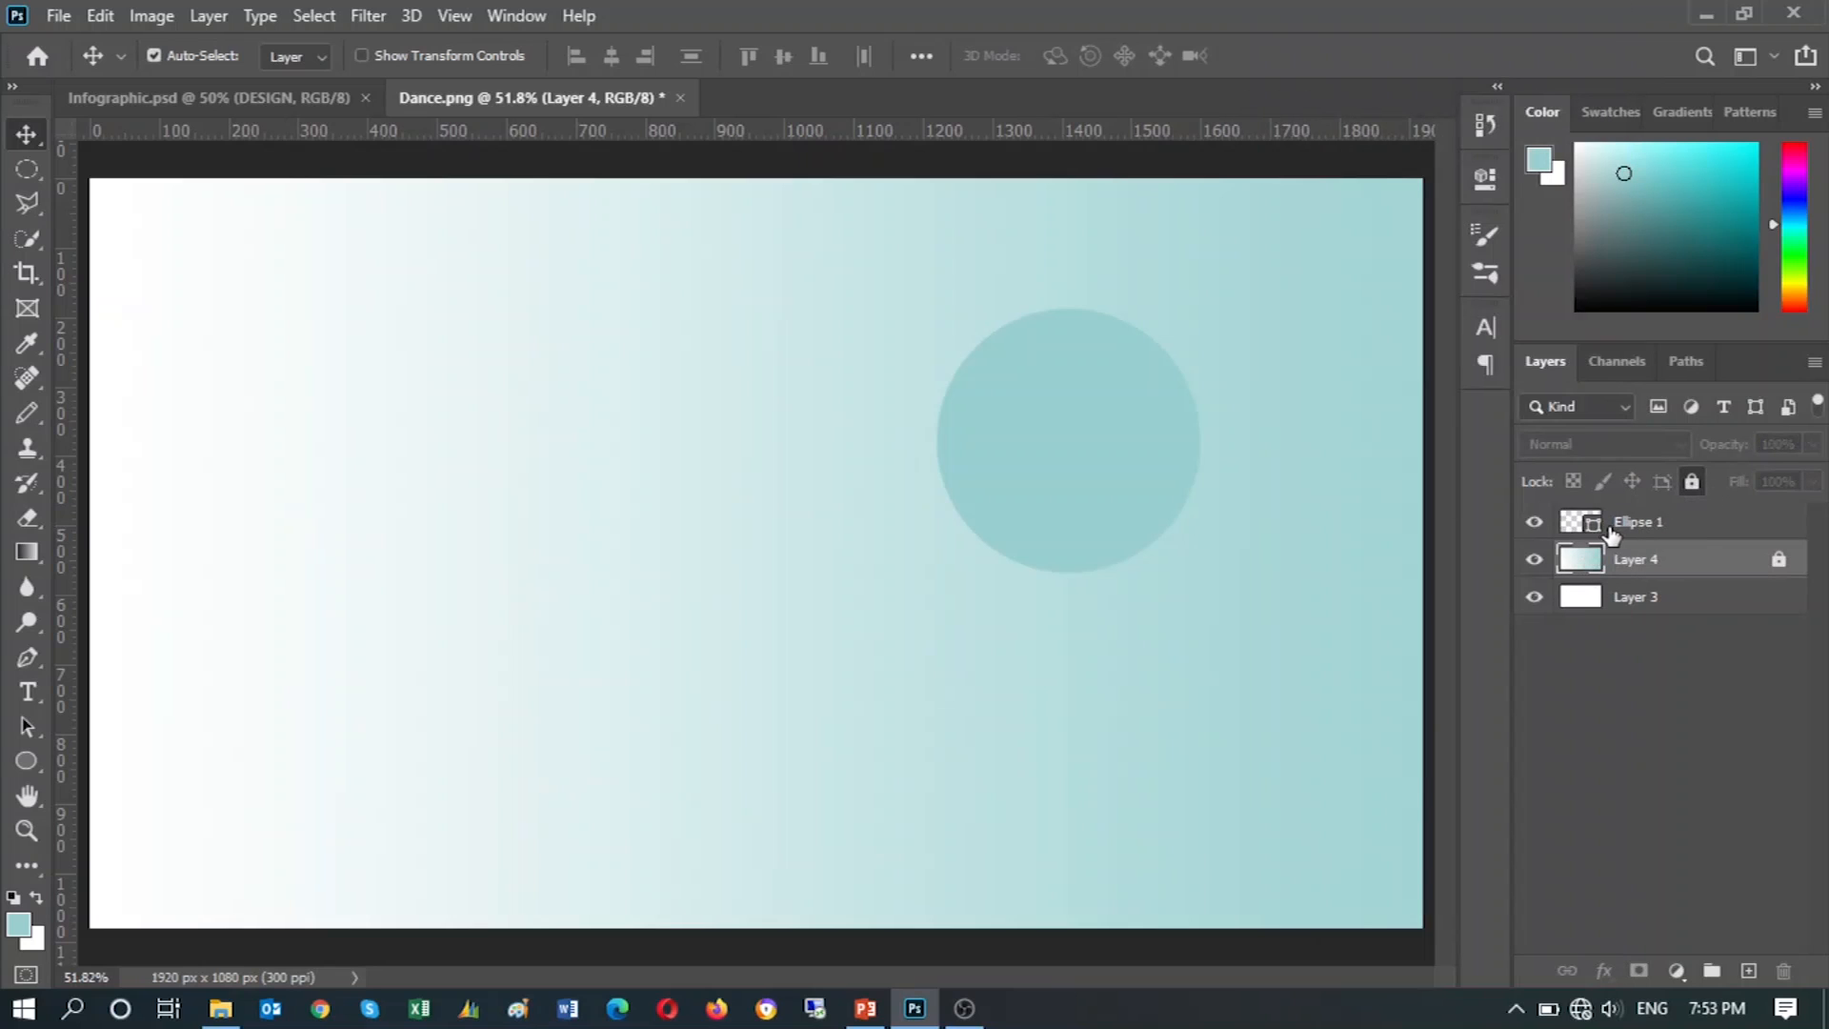
drag(1099, 441, 1122, 384)
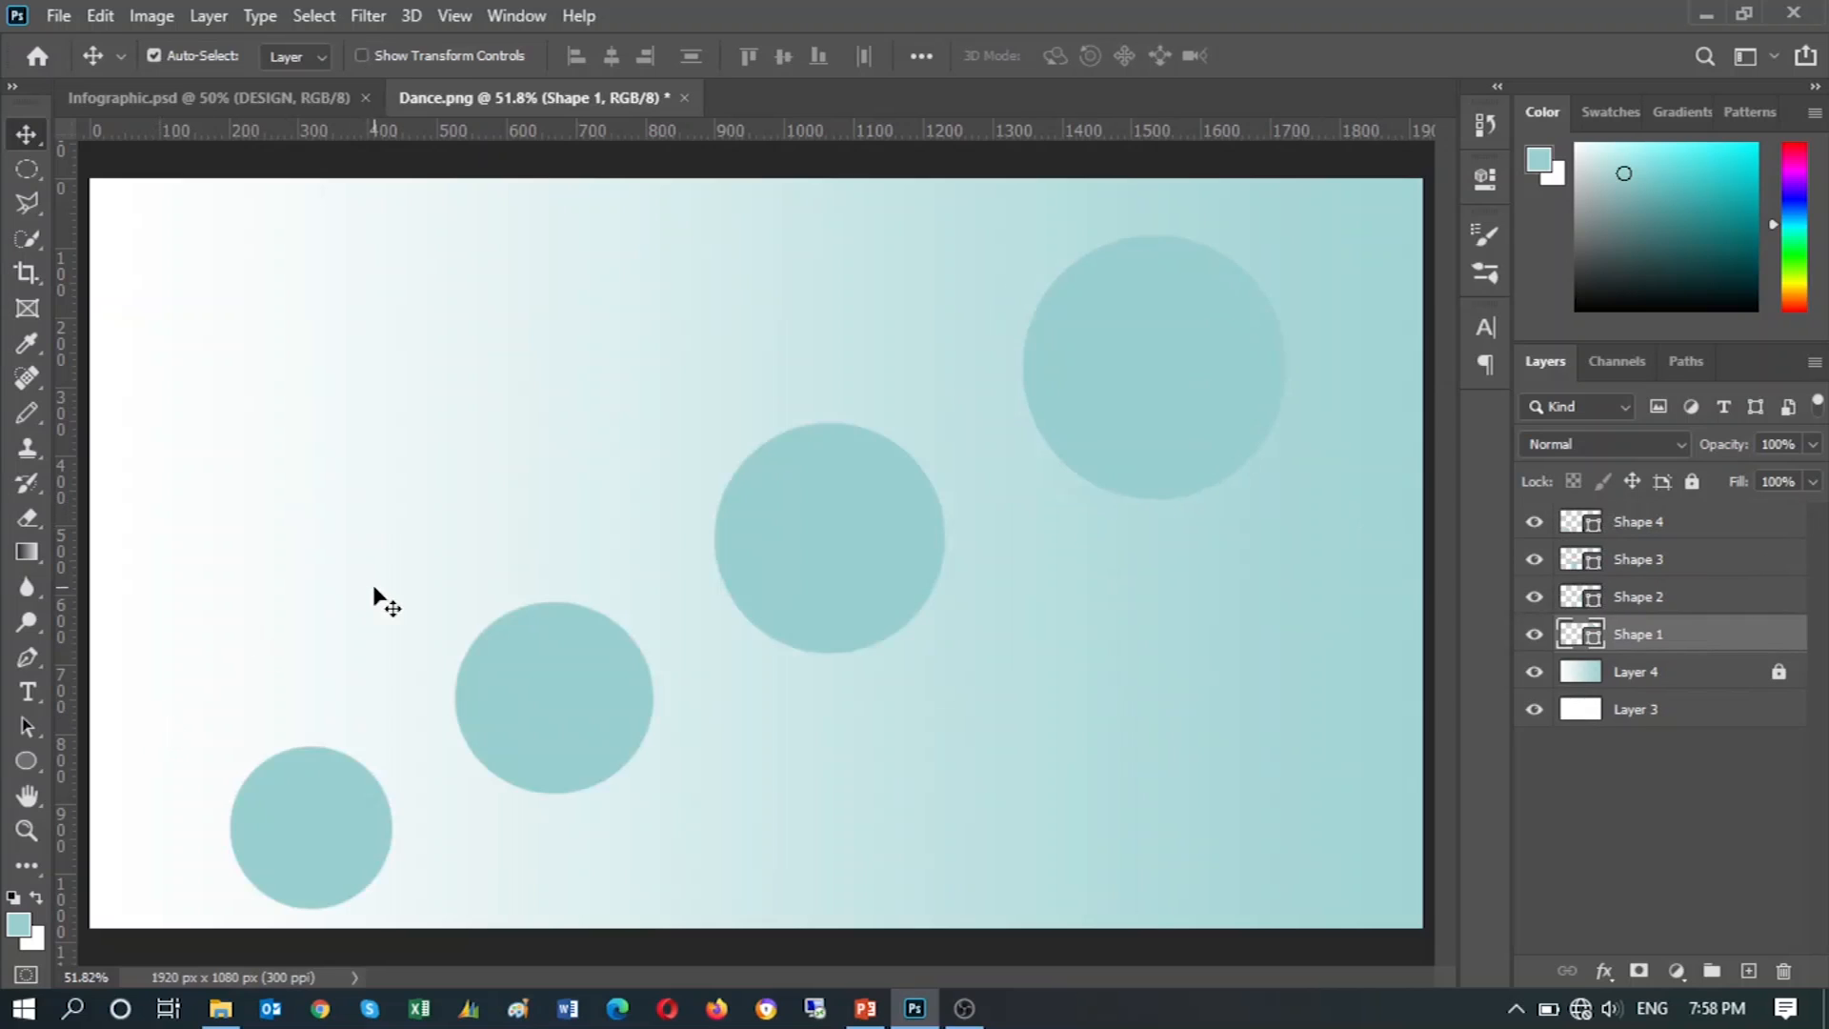
Change the fill of the largest circle, on the Shape 1 layer, to dark grey.
click(26, 761)
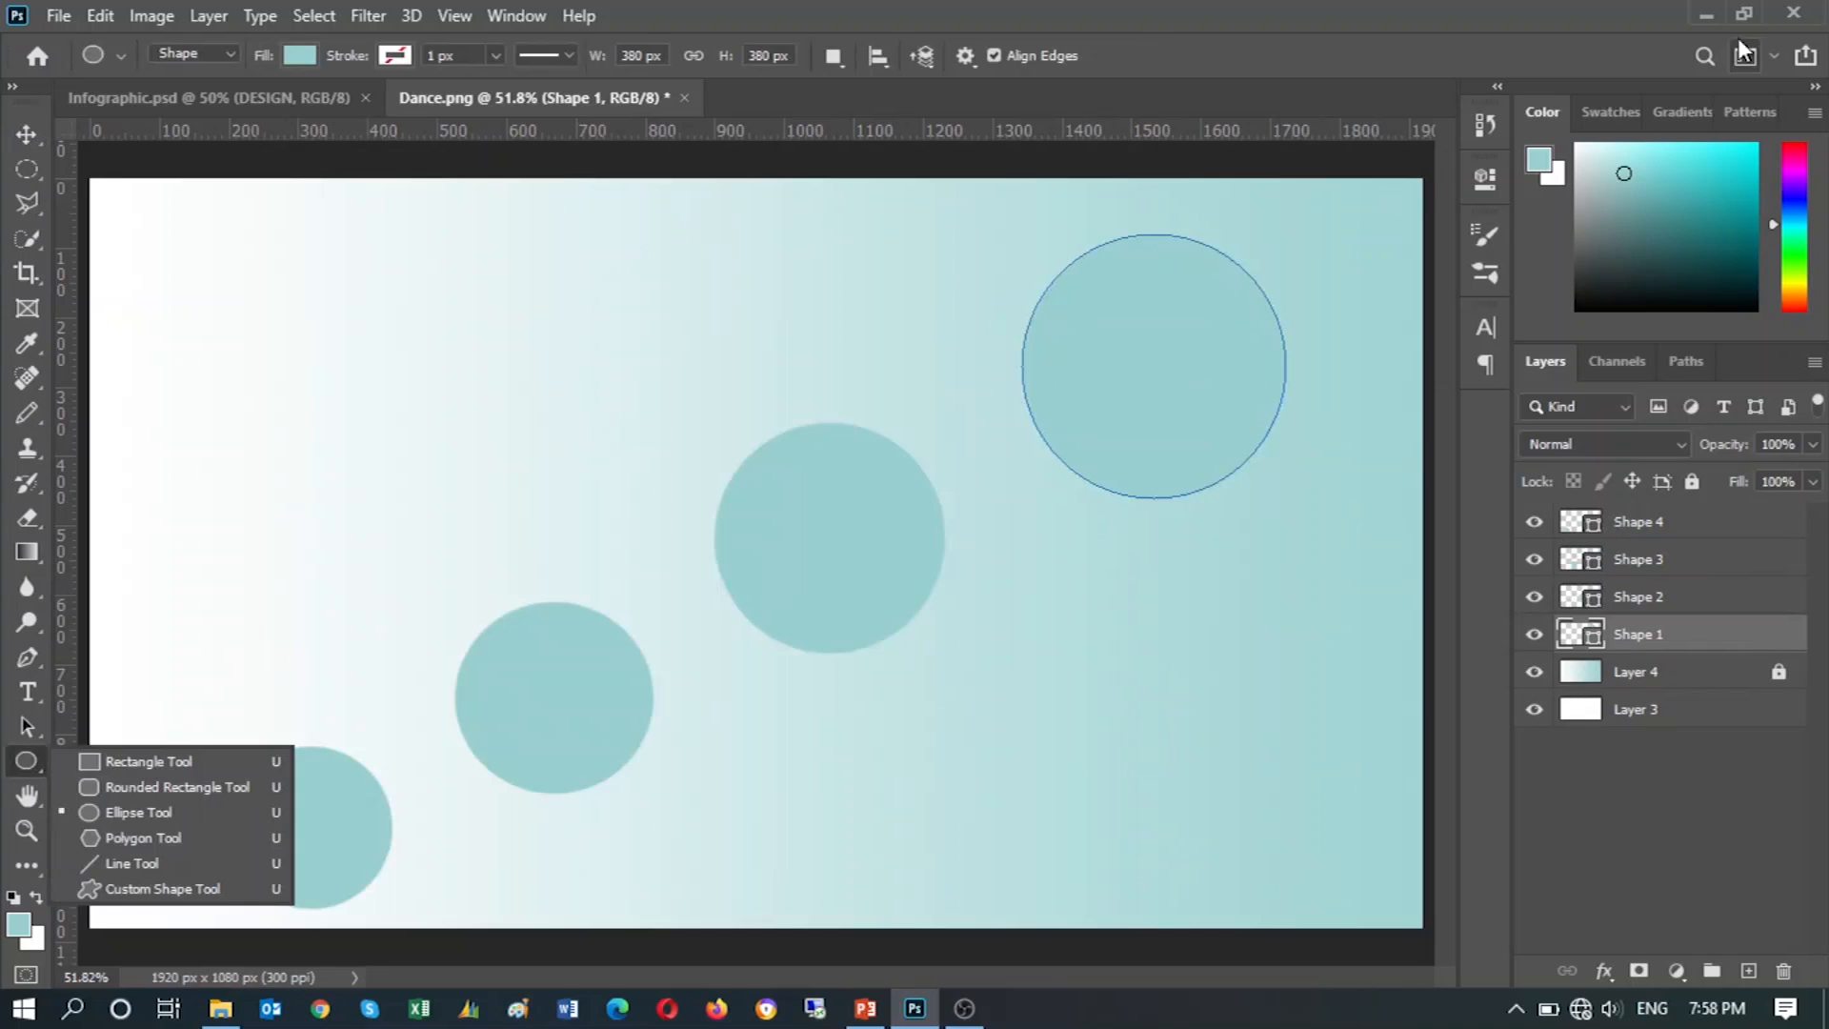
click(36, 768)
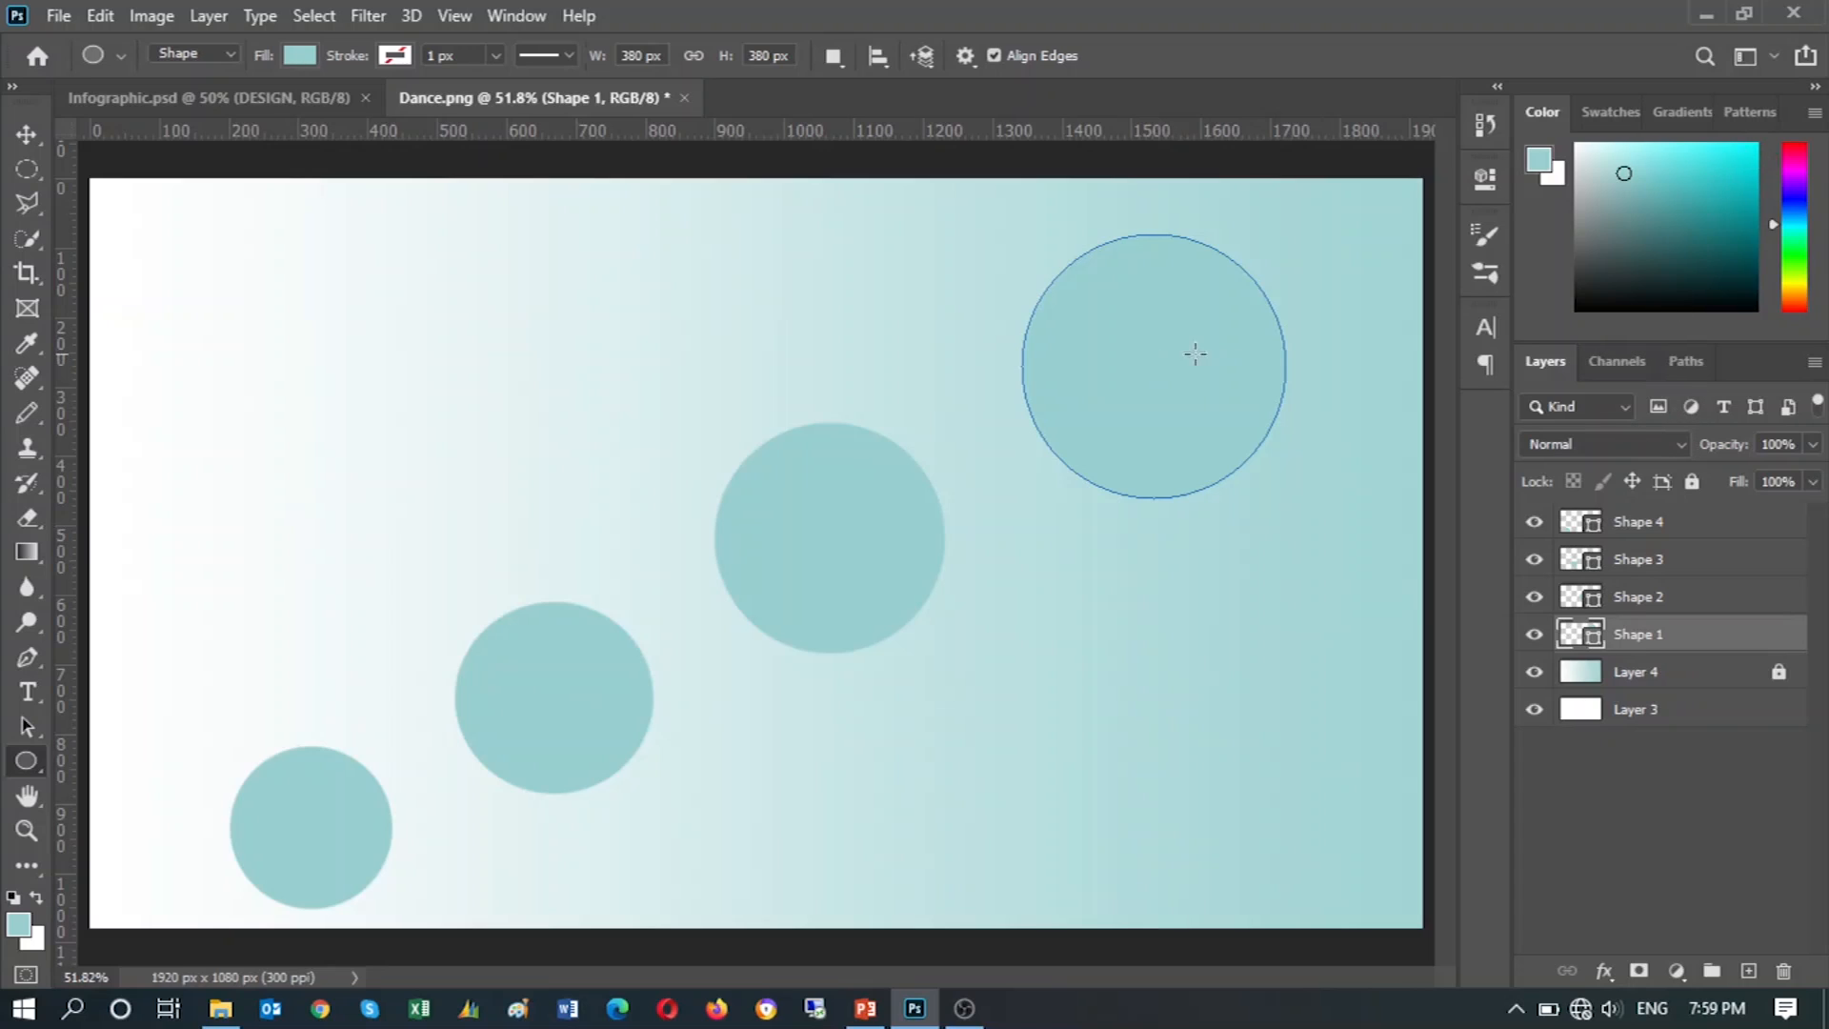
click(1584, 222)
double_click(1591, 640)
click(905, 468)
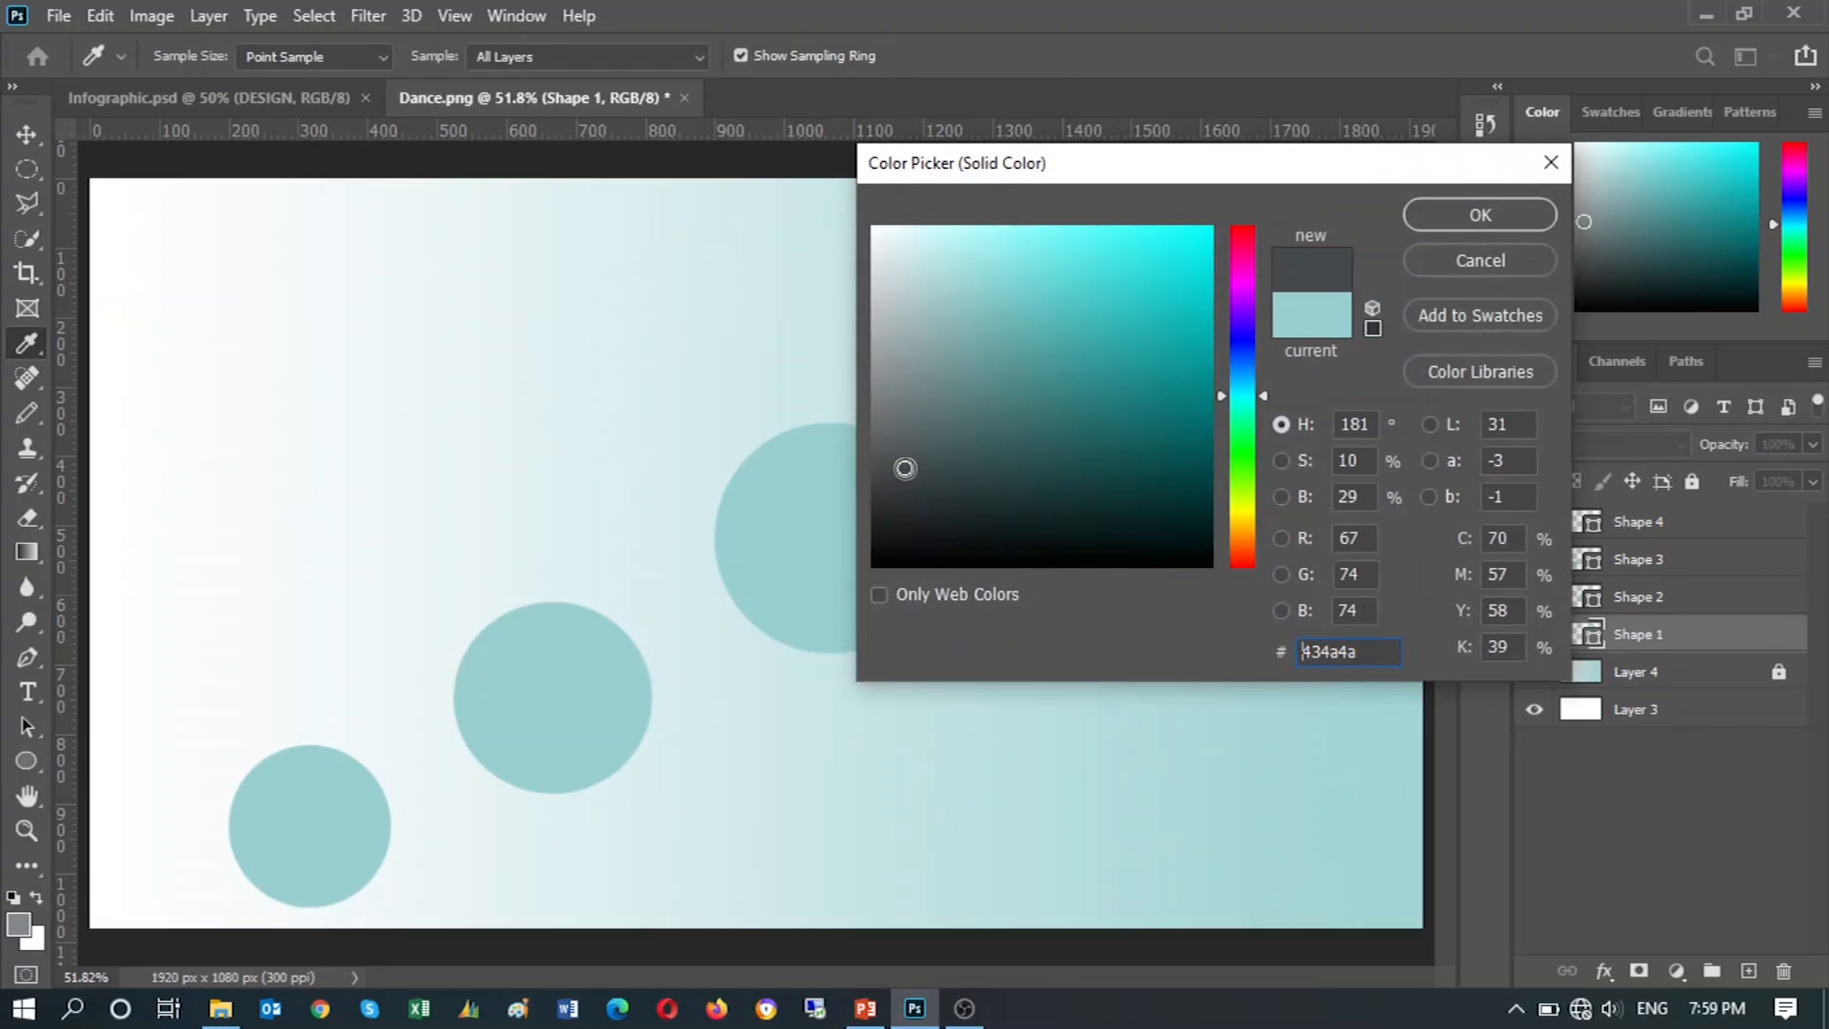
click(892, 450)
click(1462, 211)
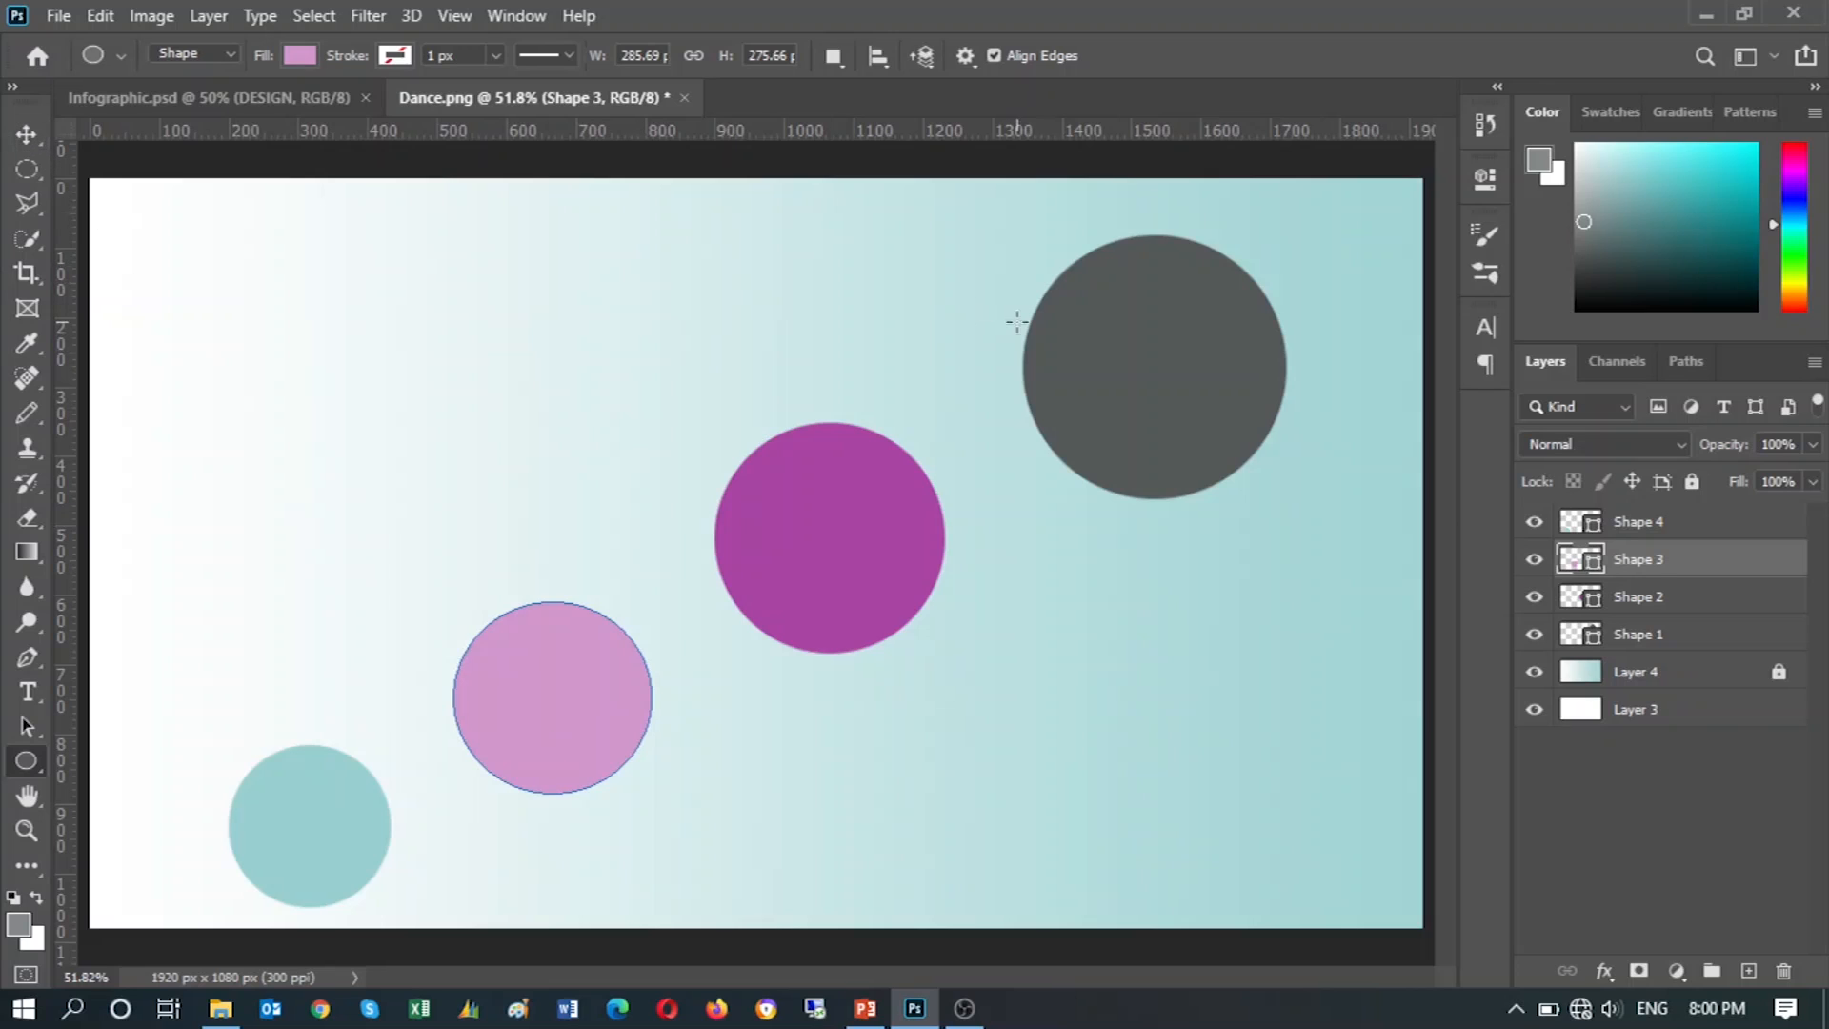
Add a Bevel & Emboss effect with a size of 21 px to the dark grey circle, and select the purple circle.
click(152, 17)
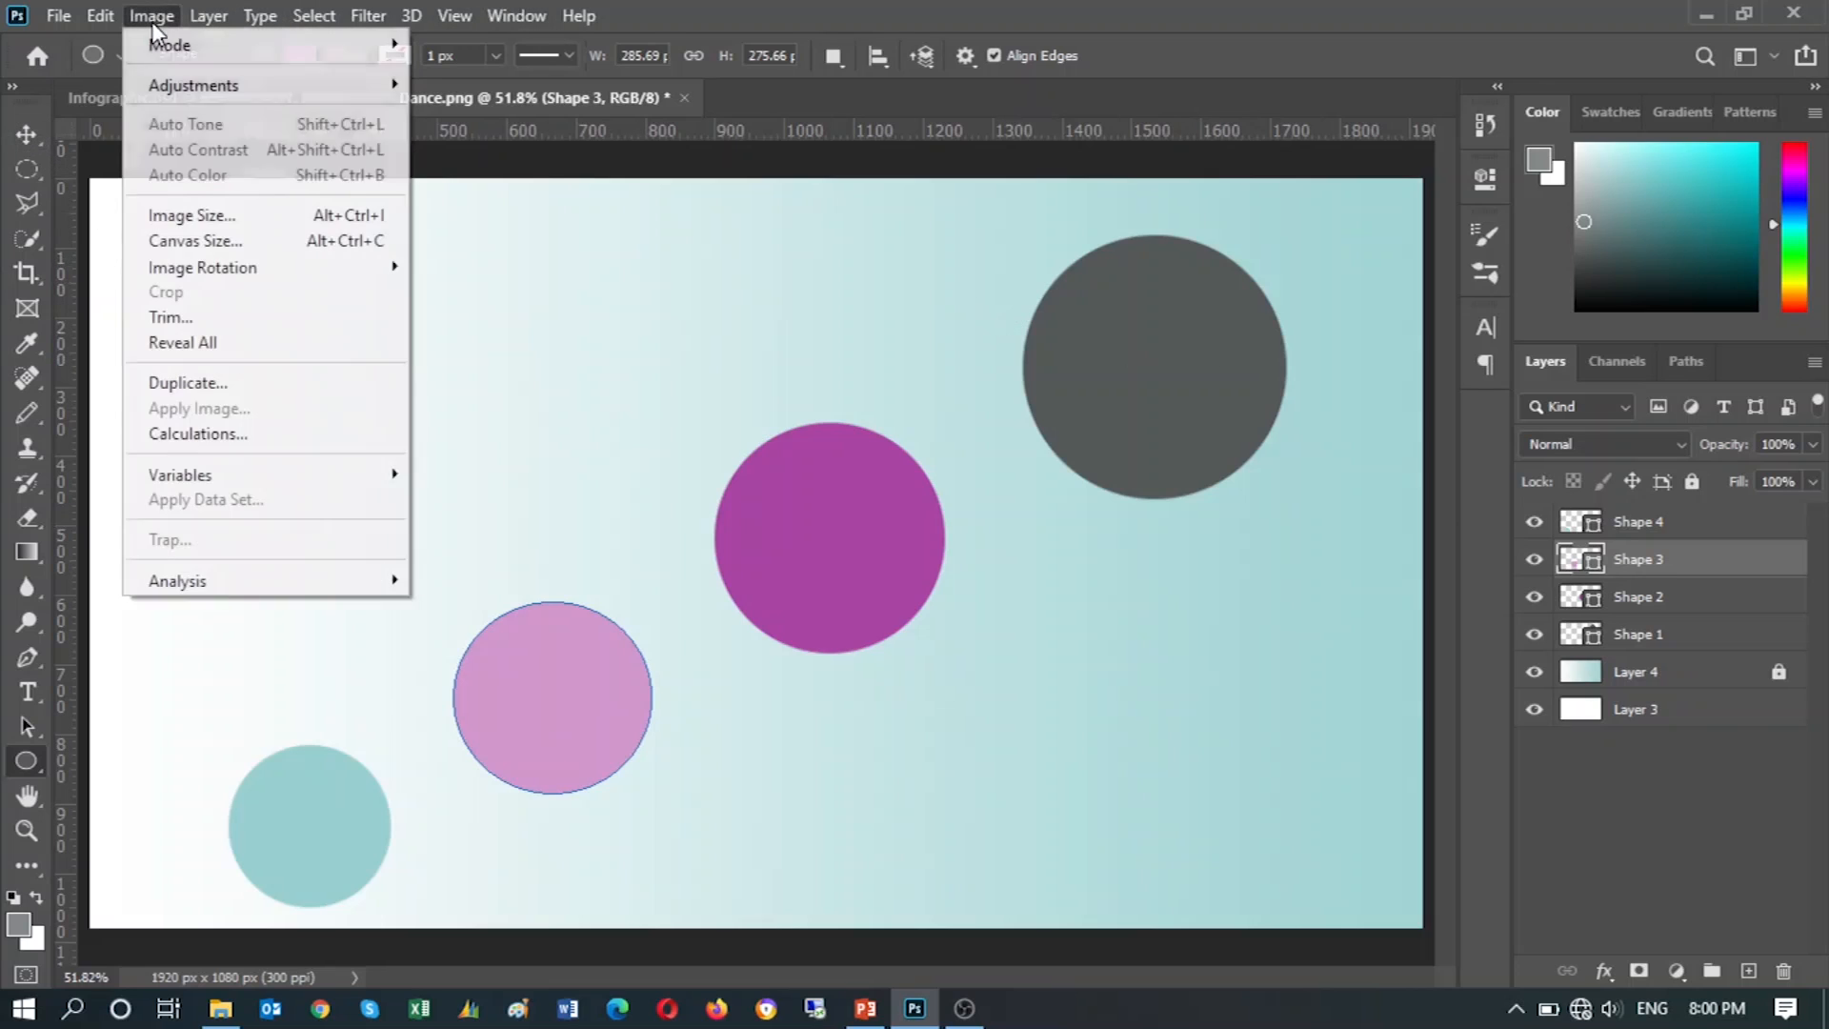
click(29, 134)
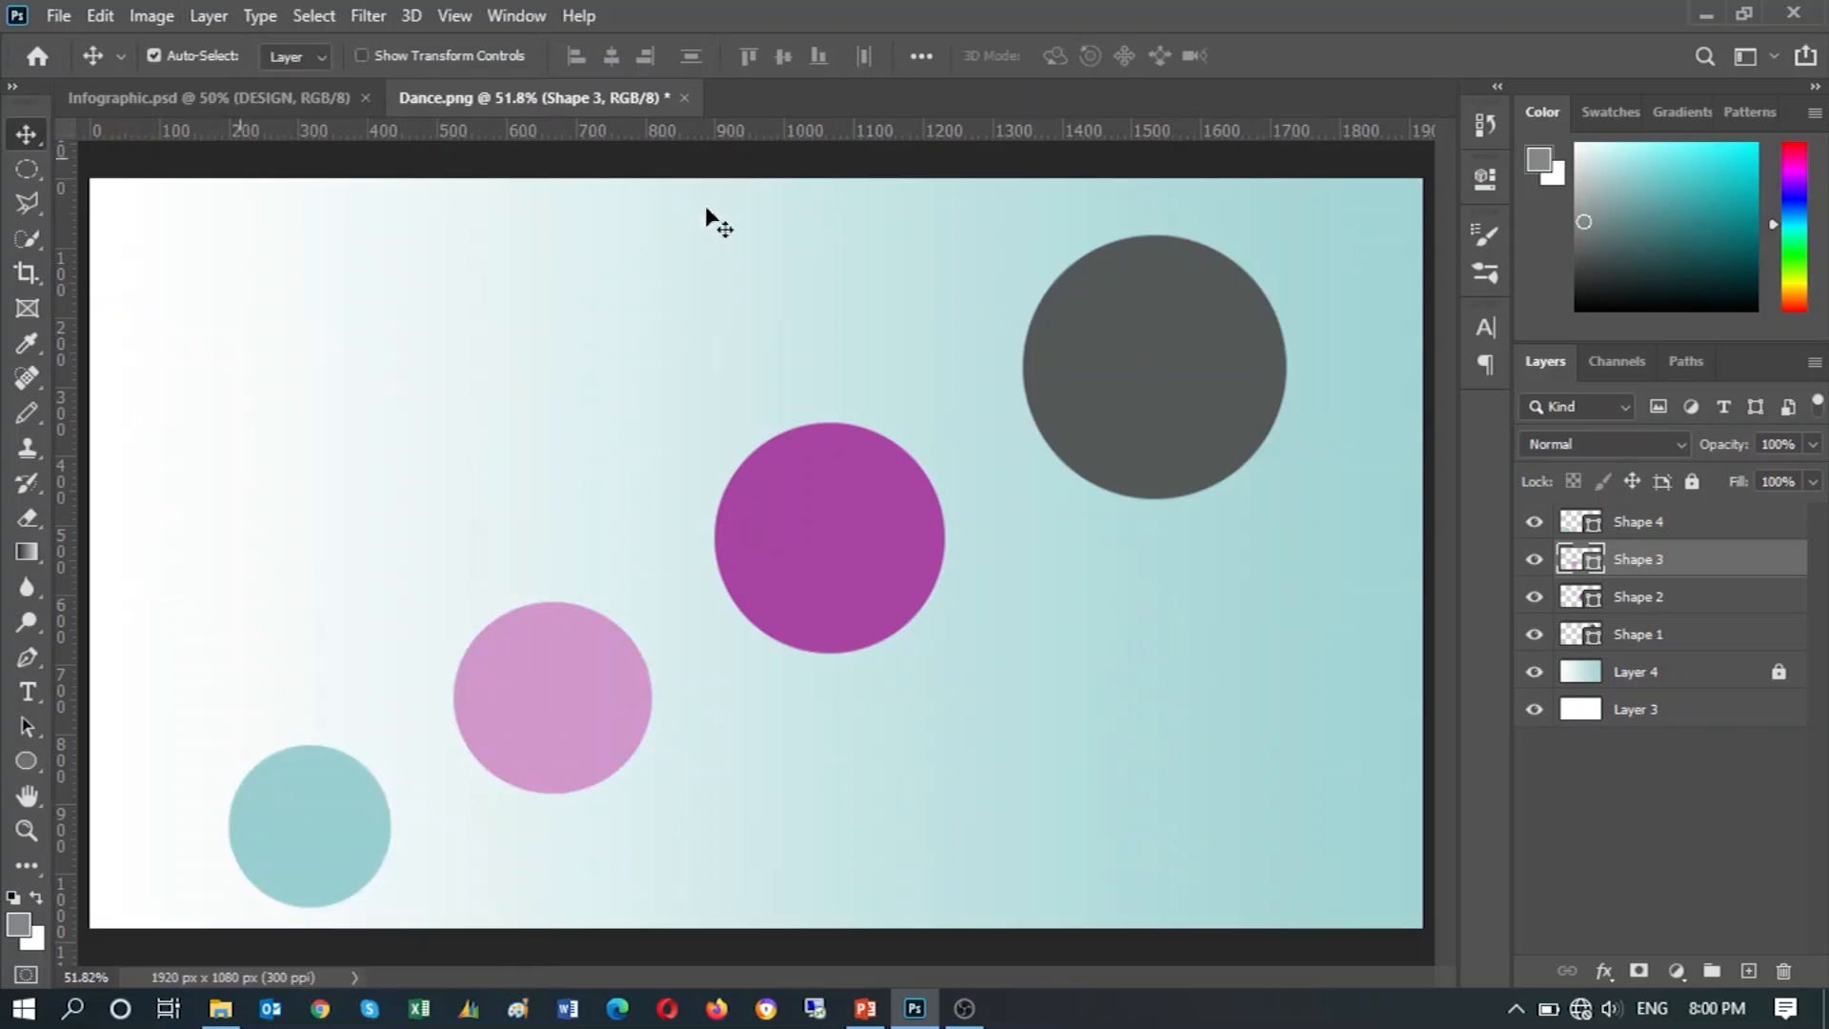
click(1177, 348)
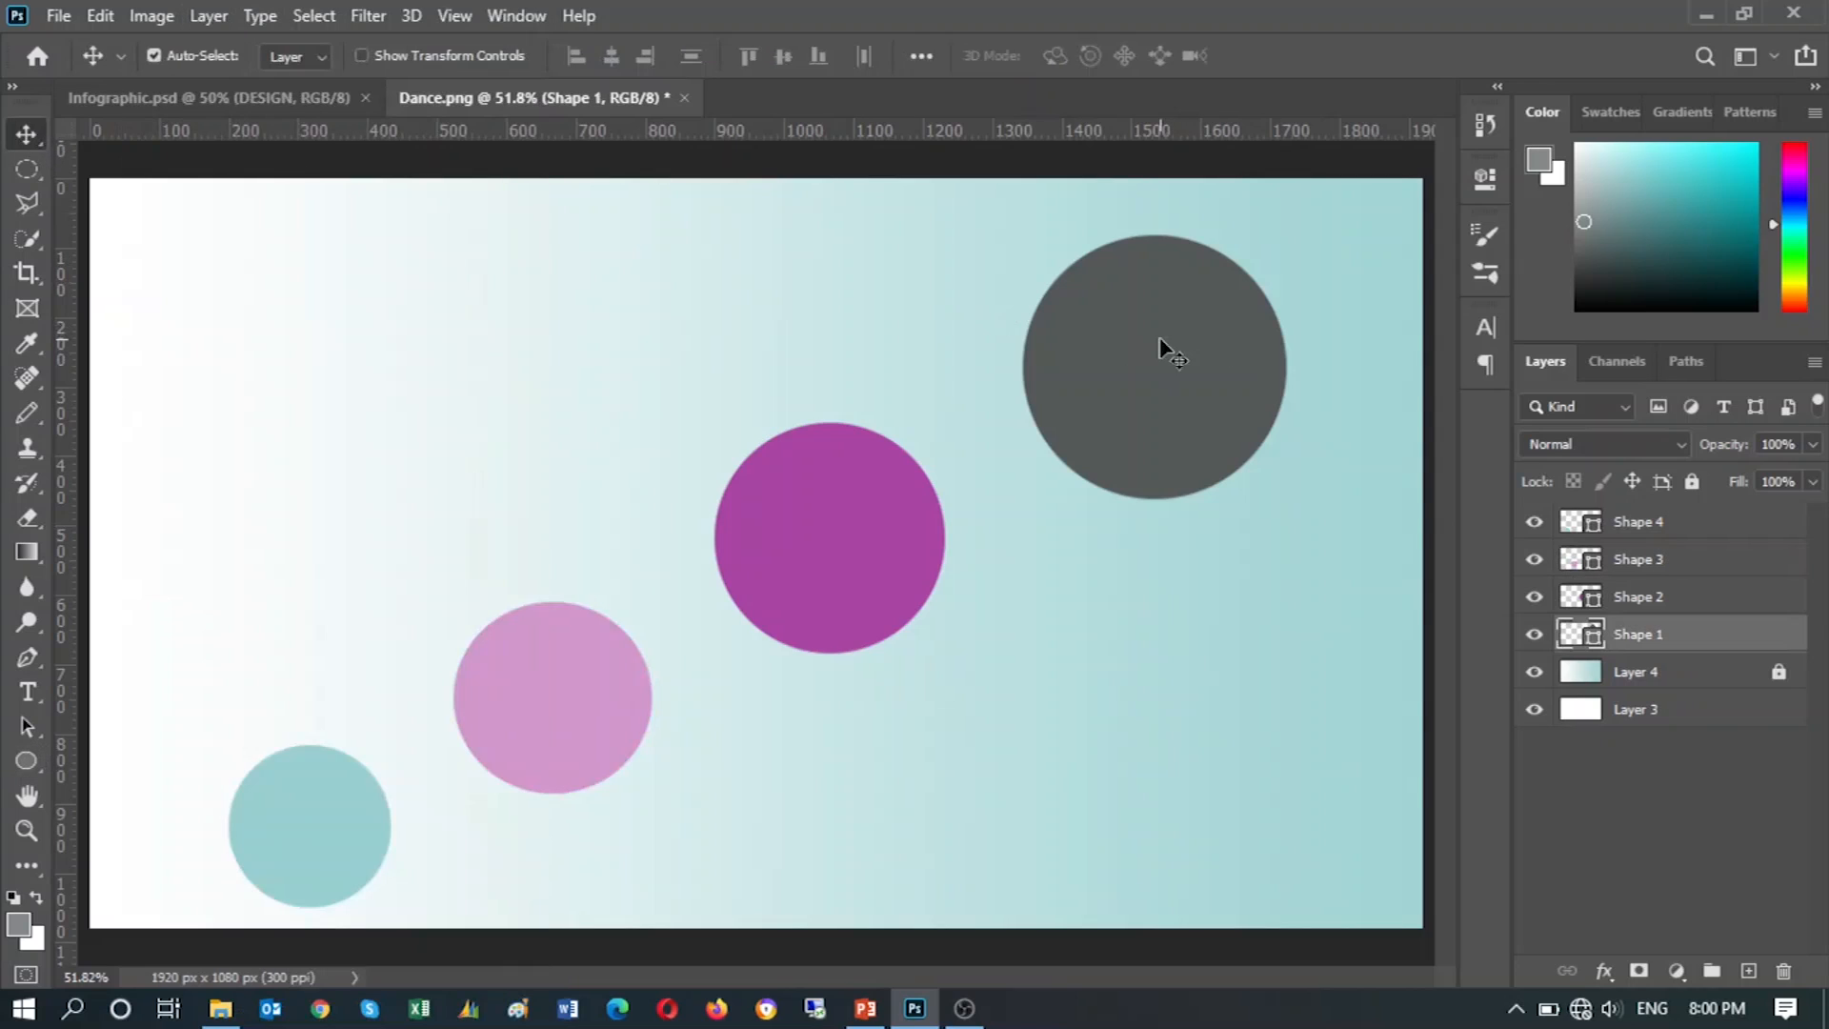
click(149, 15)
mouse_move(204, 16)
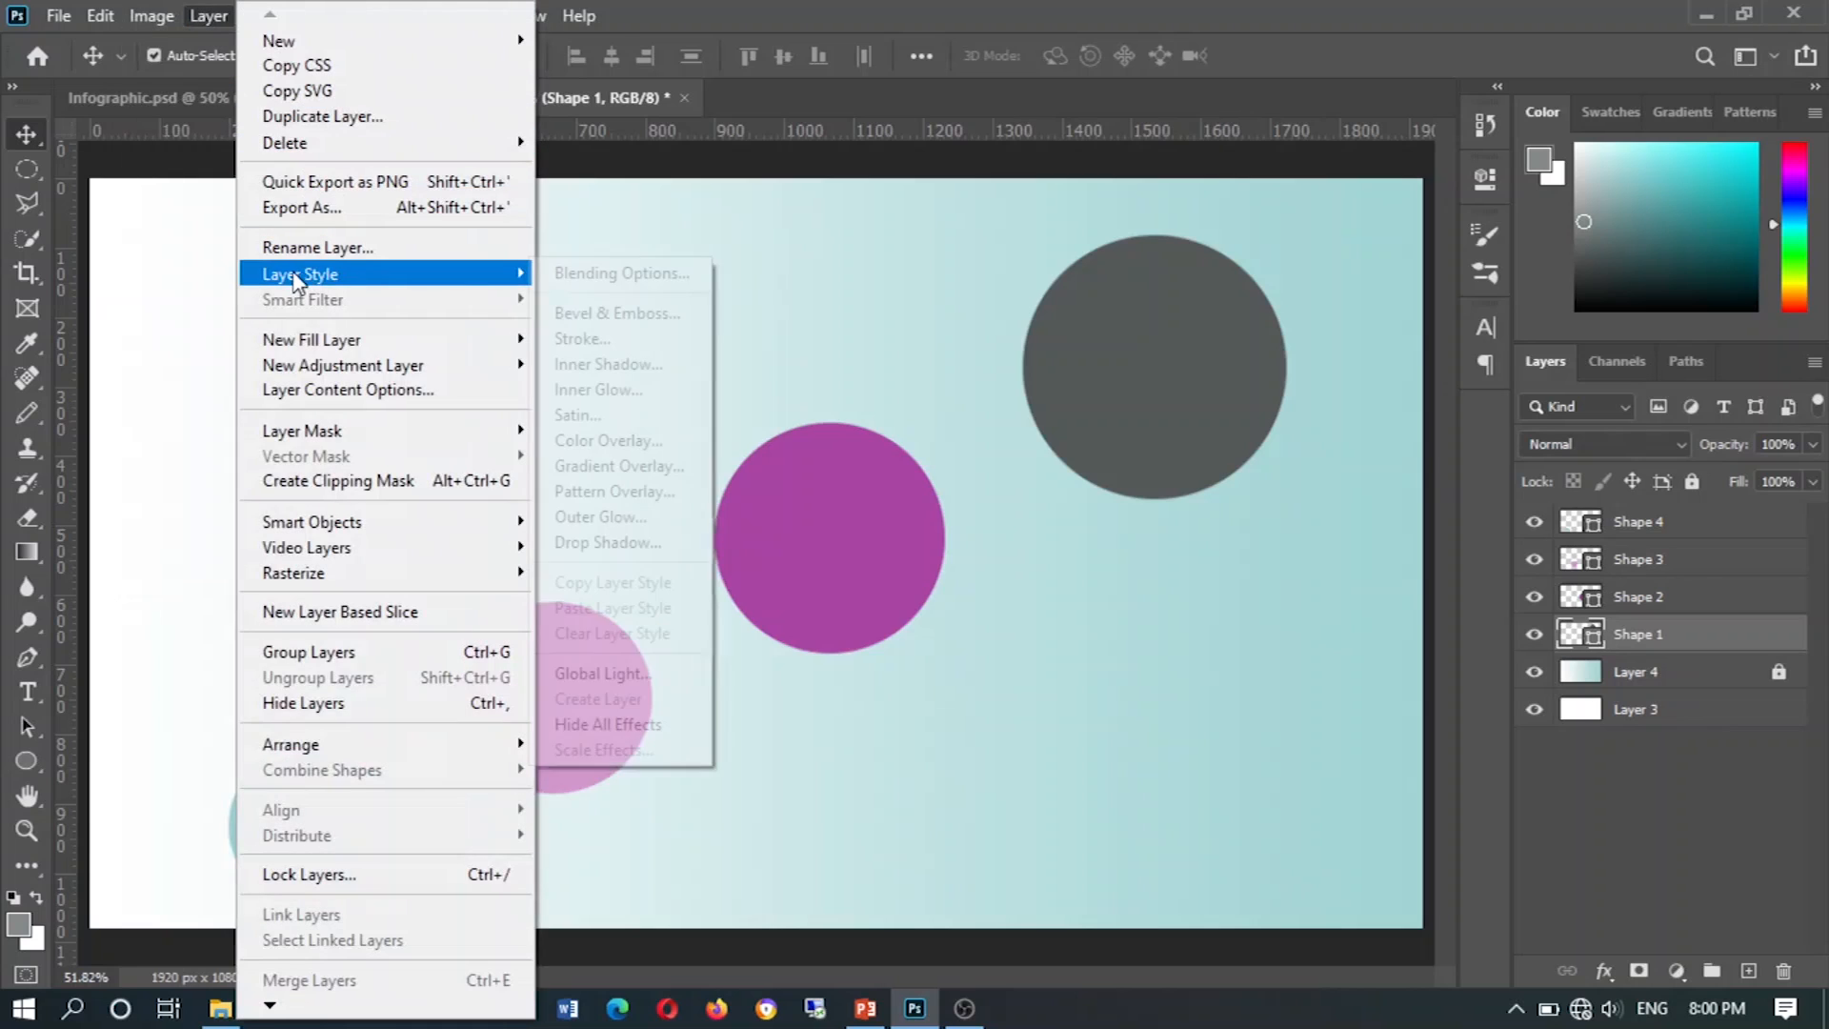
click(563, 277)
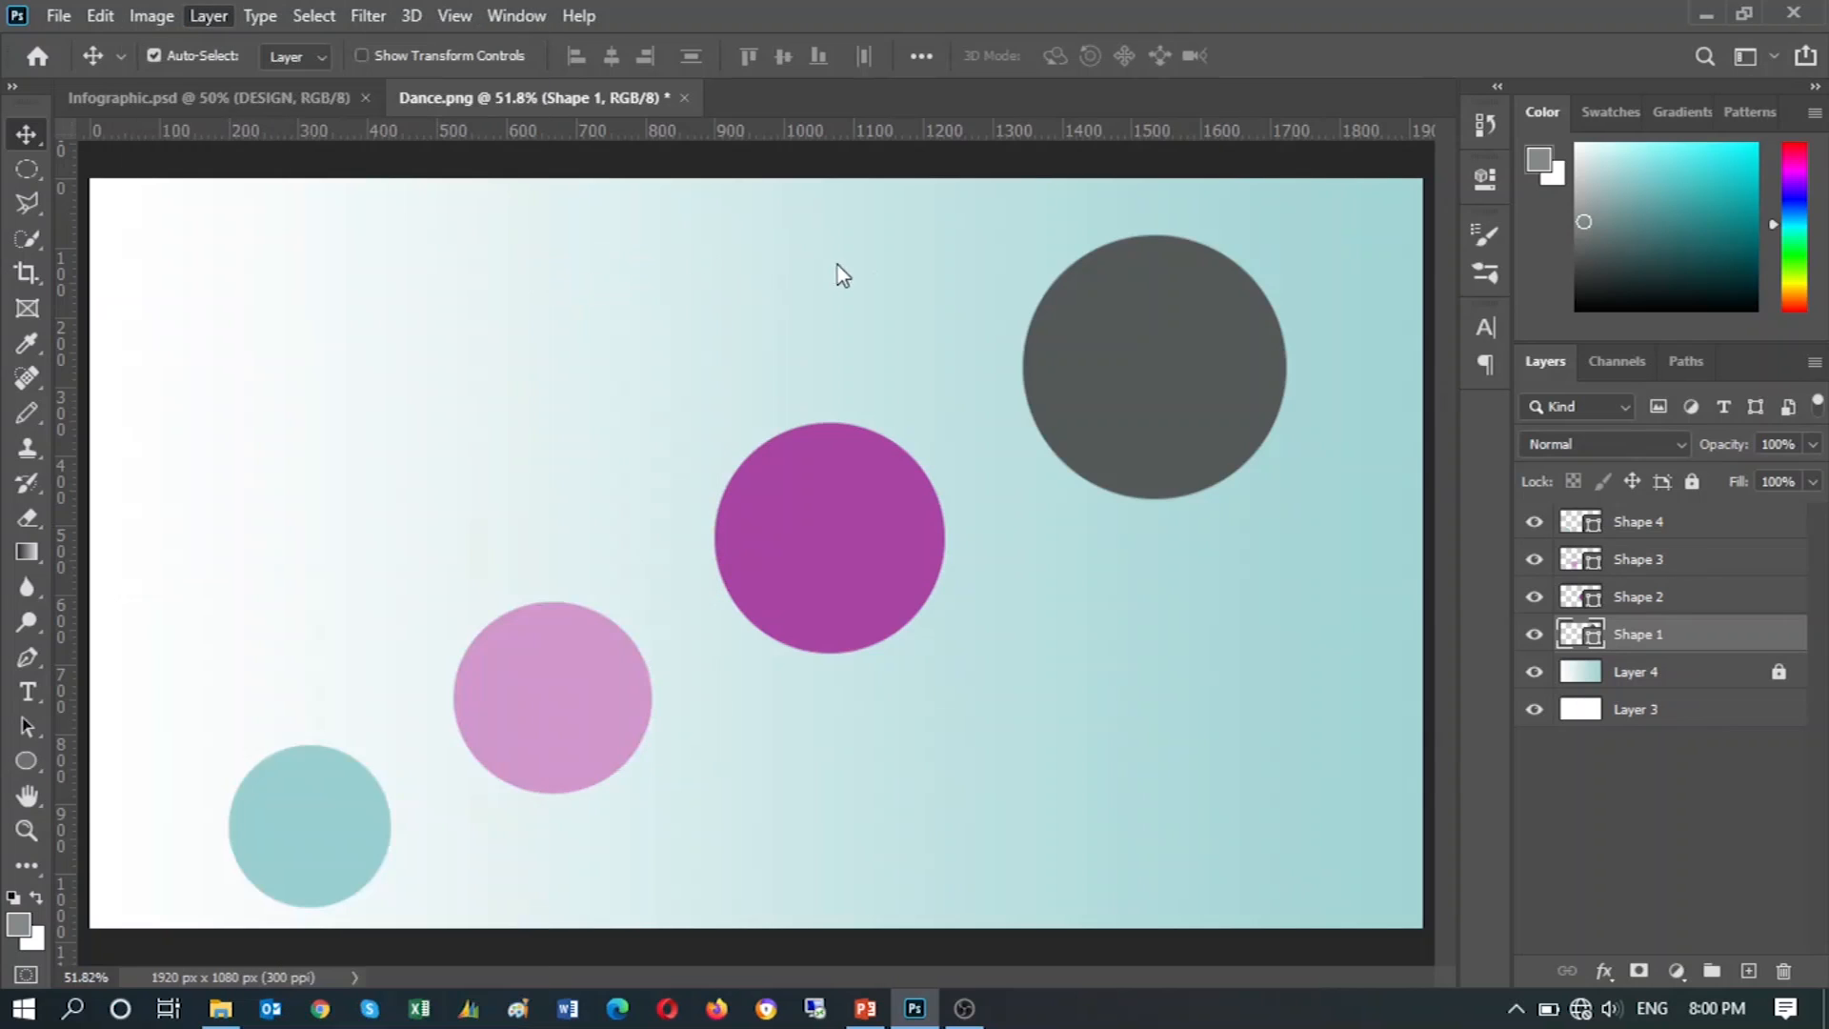
drag(1153, 136, 363, 334)
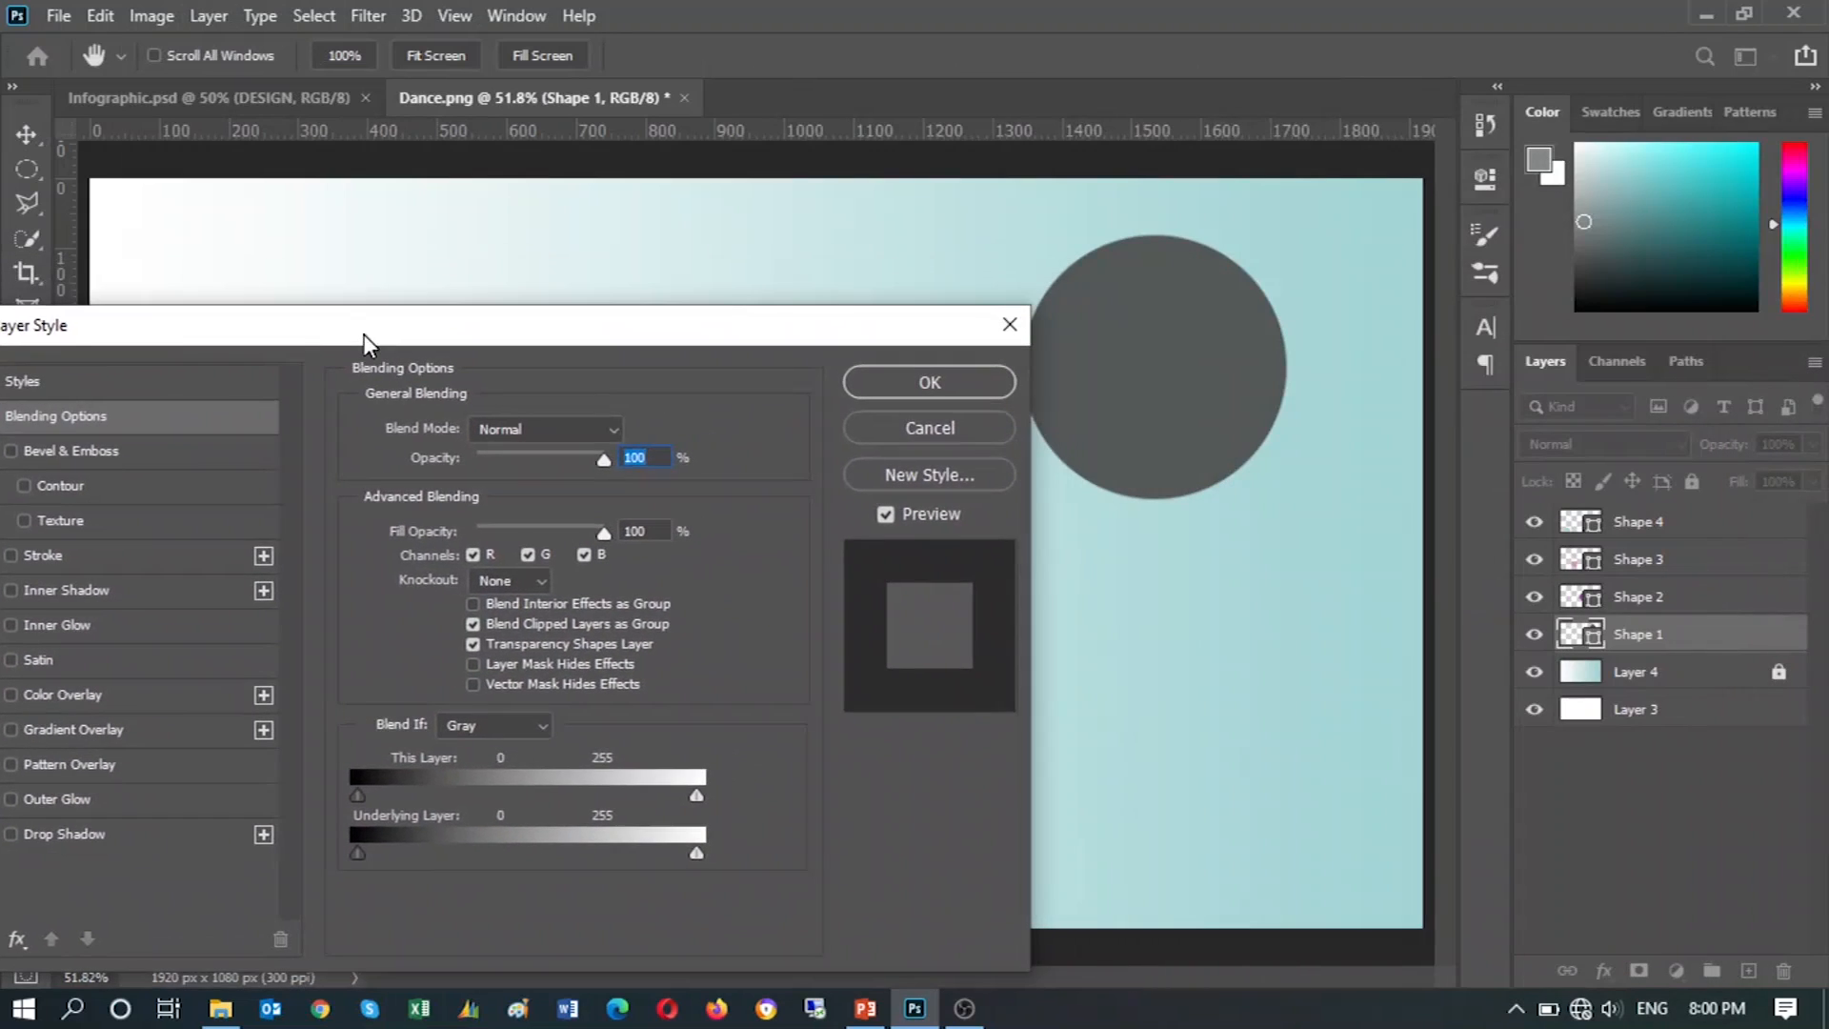
click(53, 445)
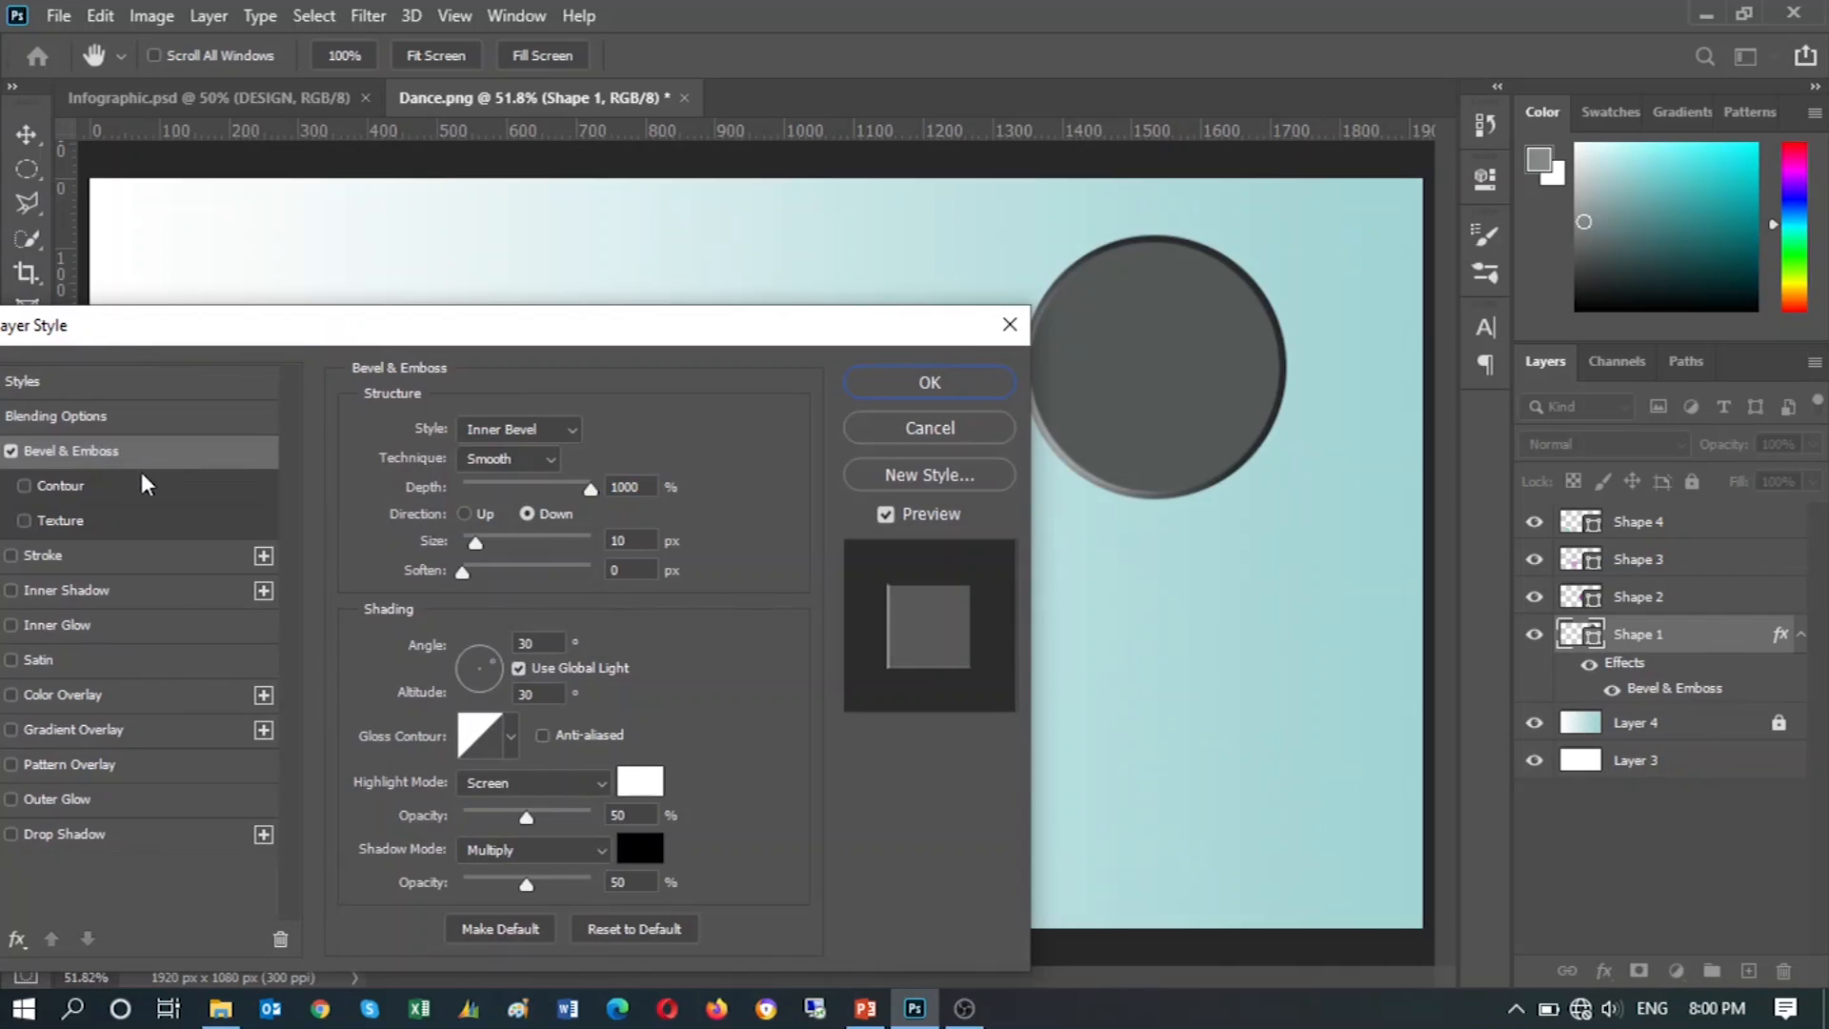
drag(475, 543, 484, 549)
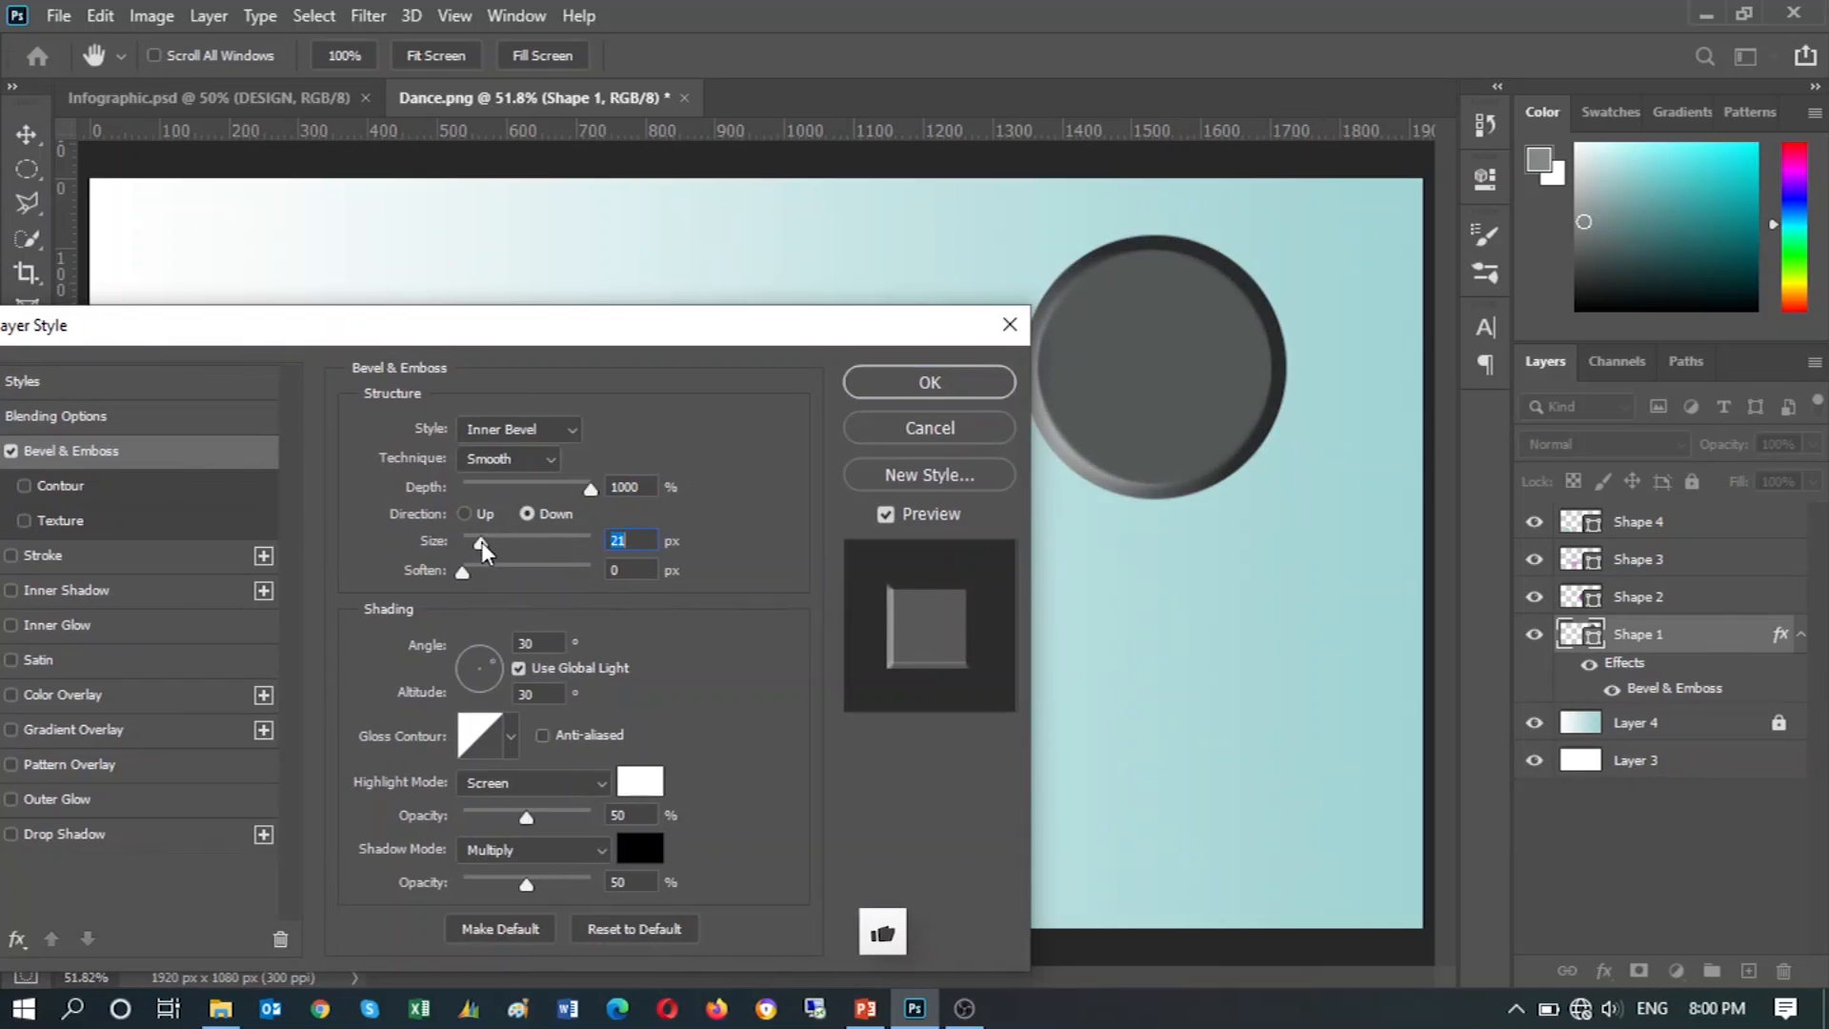
drag(763, 334, 745, 391)
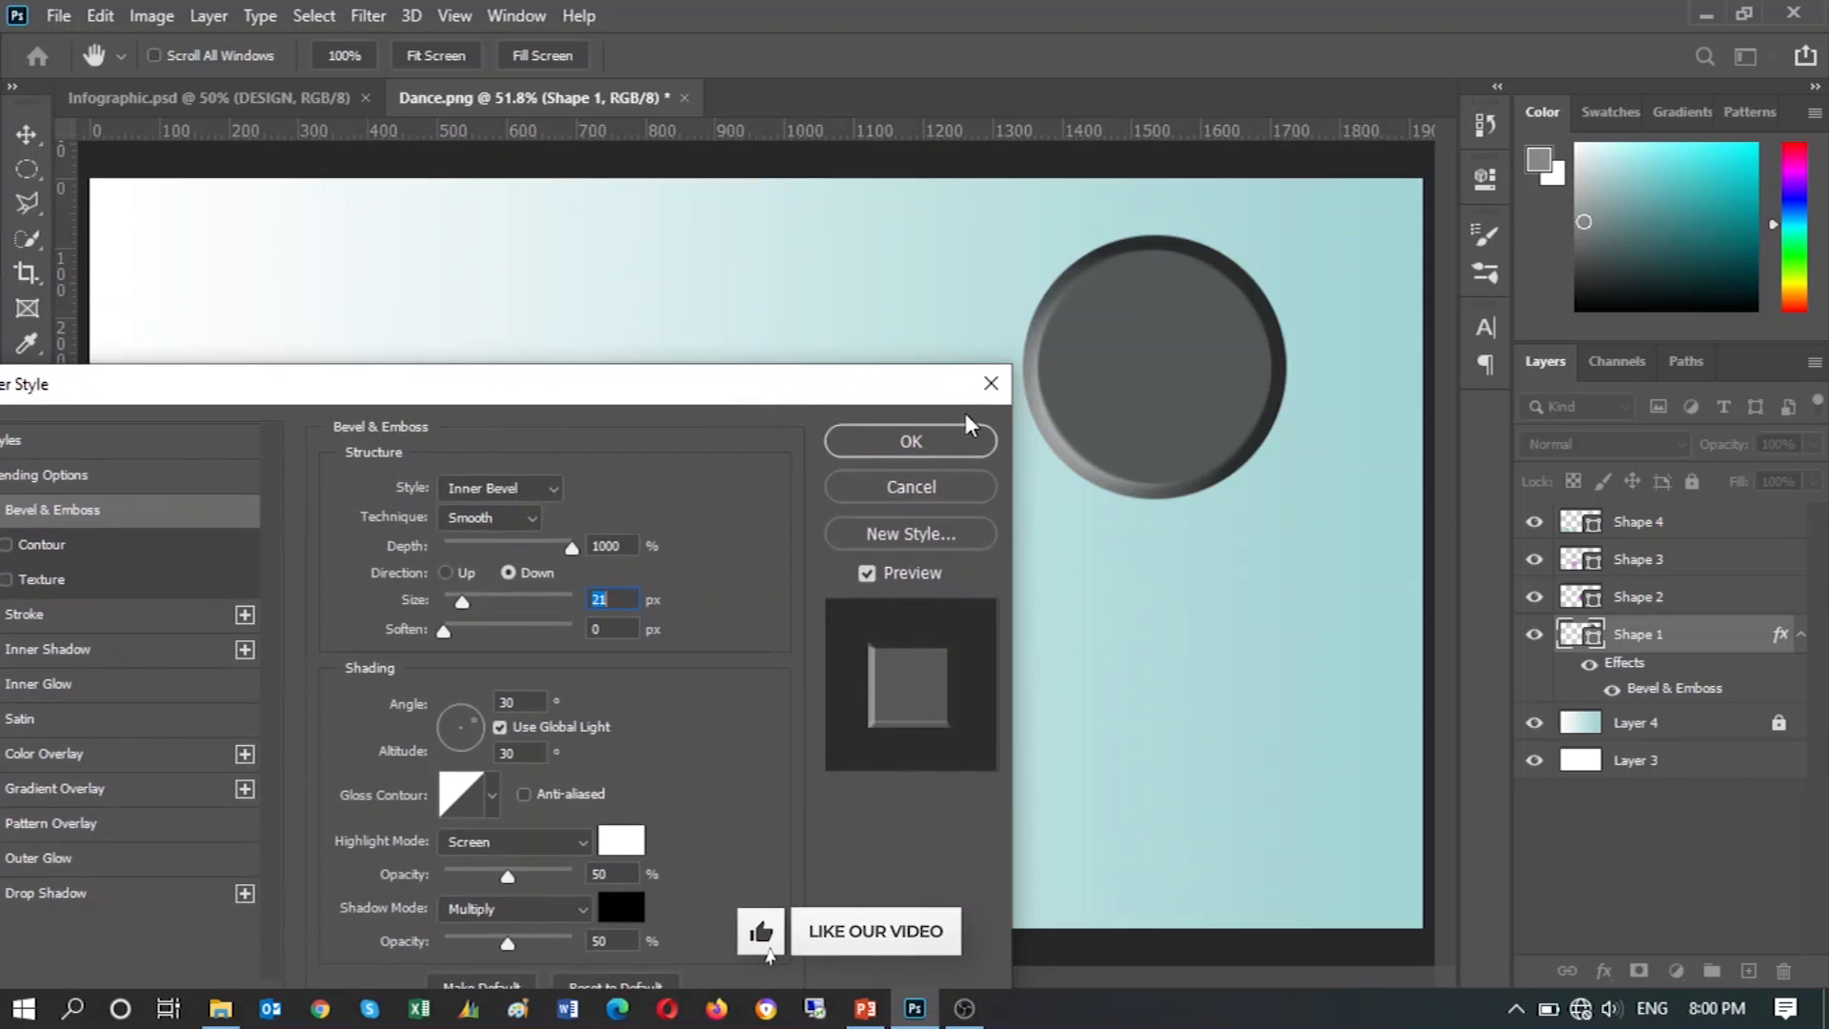
click(896, 446)
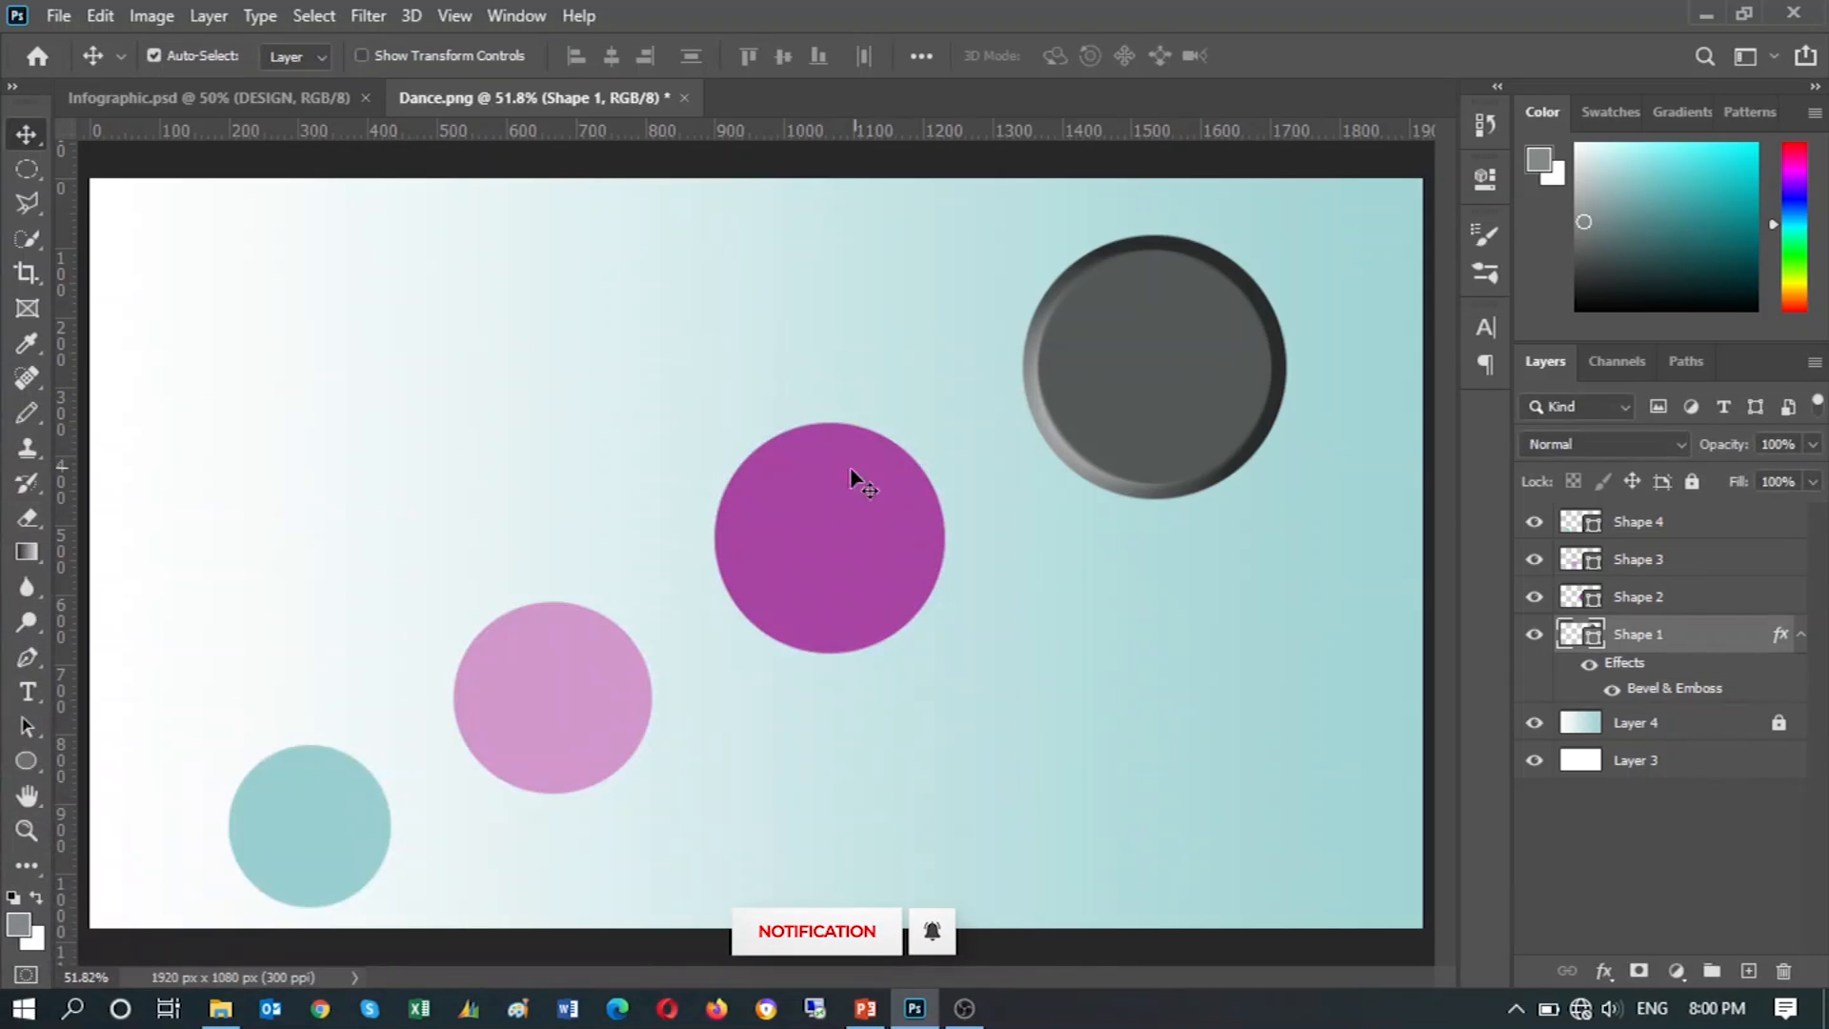
click(847, 474)
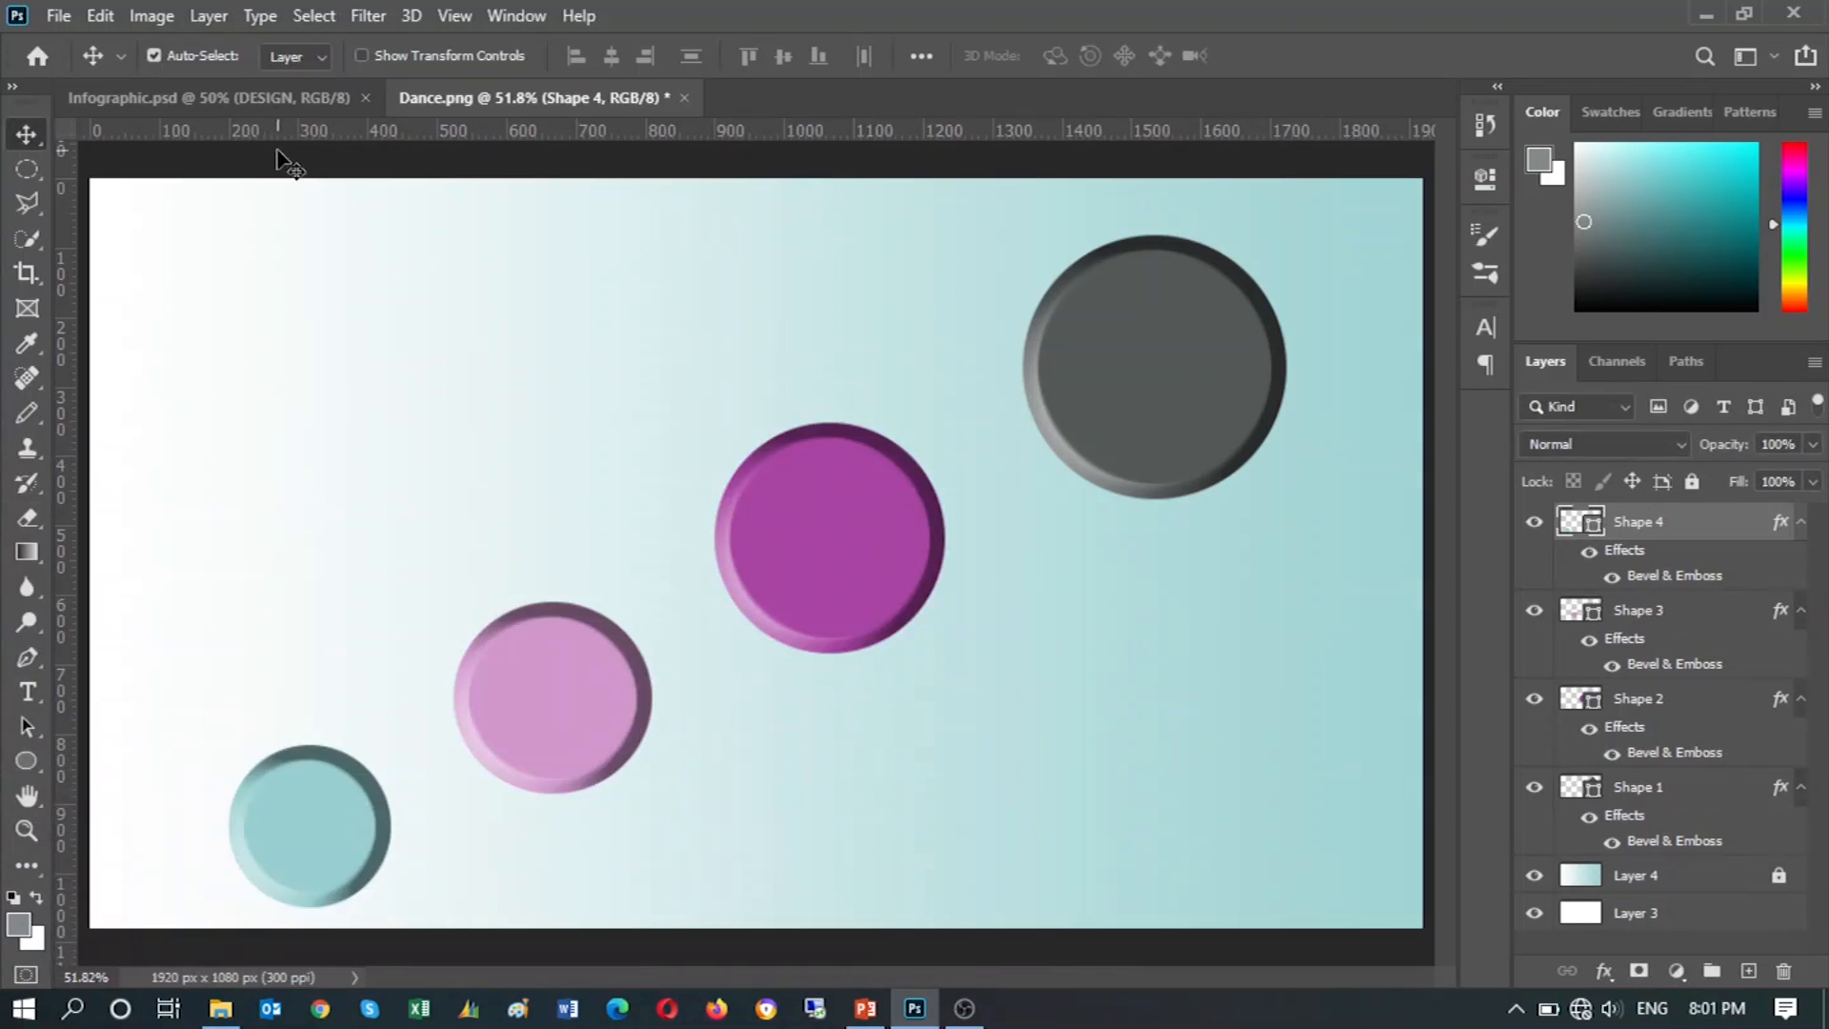
Copy the cyan businessman-and-dollar icon from Infographic.psd into Dance.png and place it inside the dark grey circle.
click(234, 101)
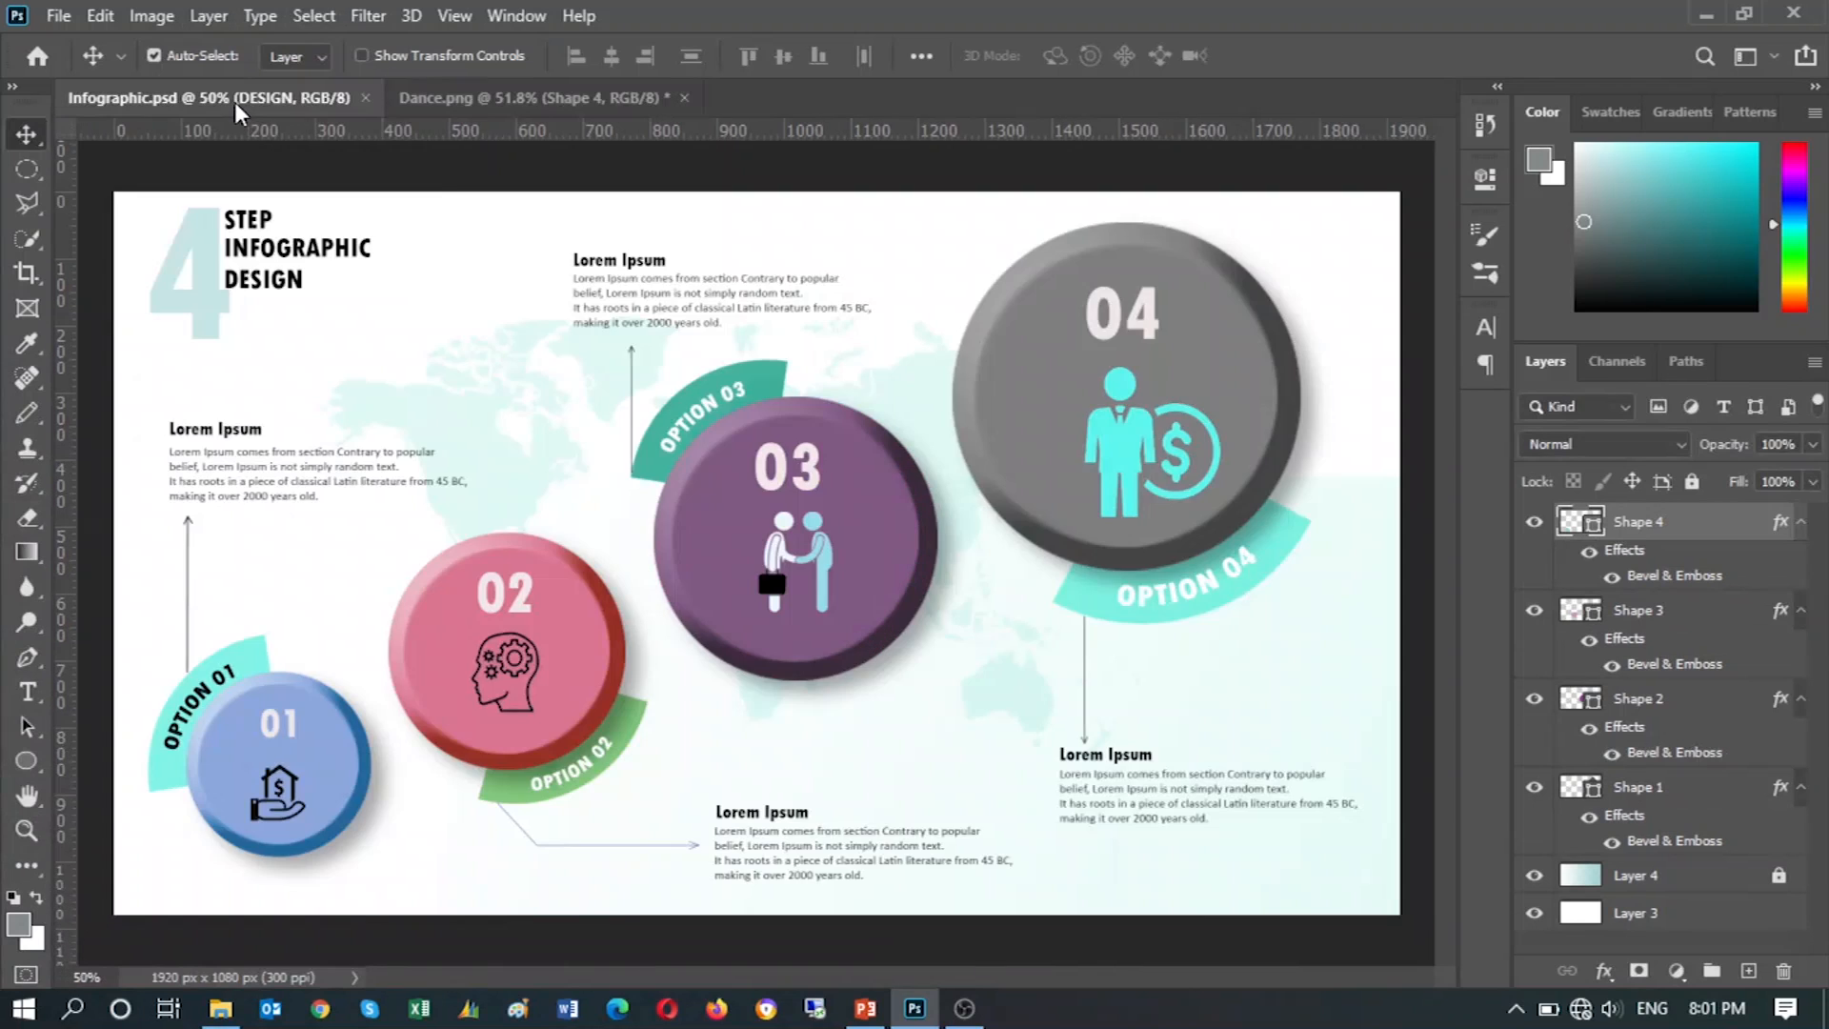
click(1148, 318)
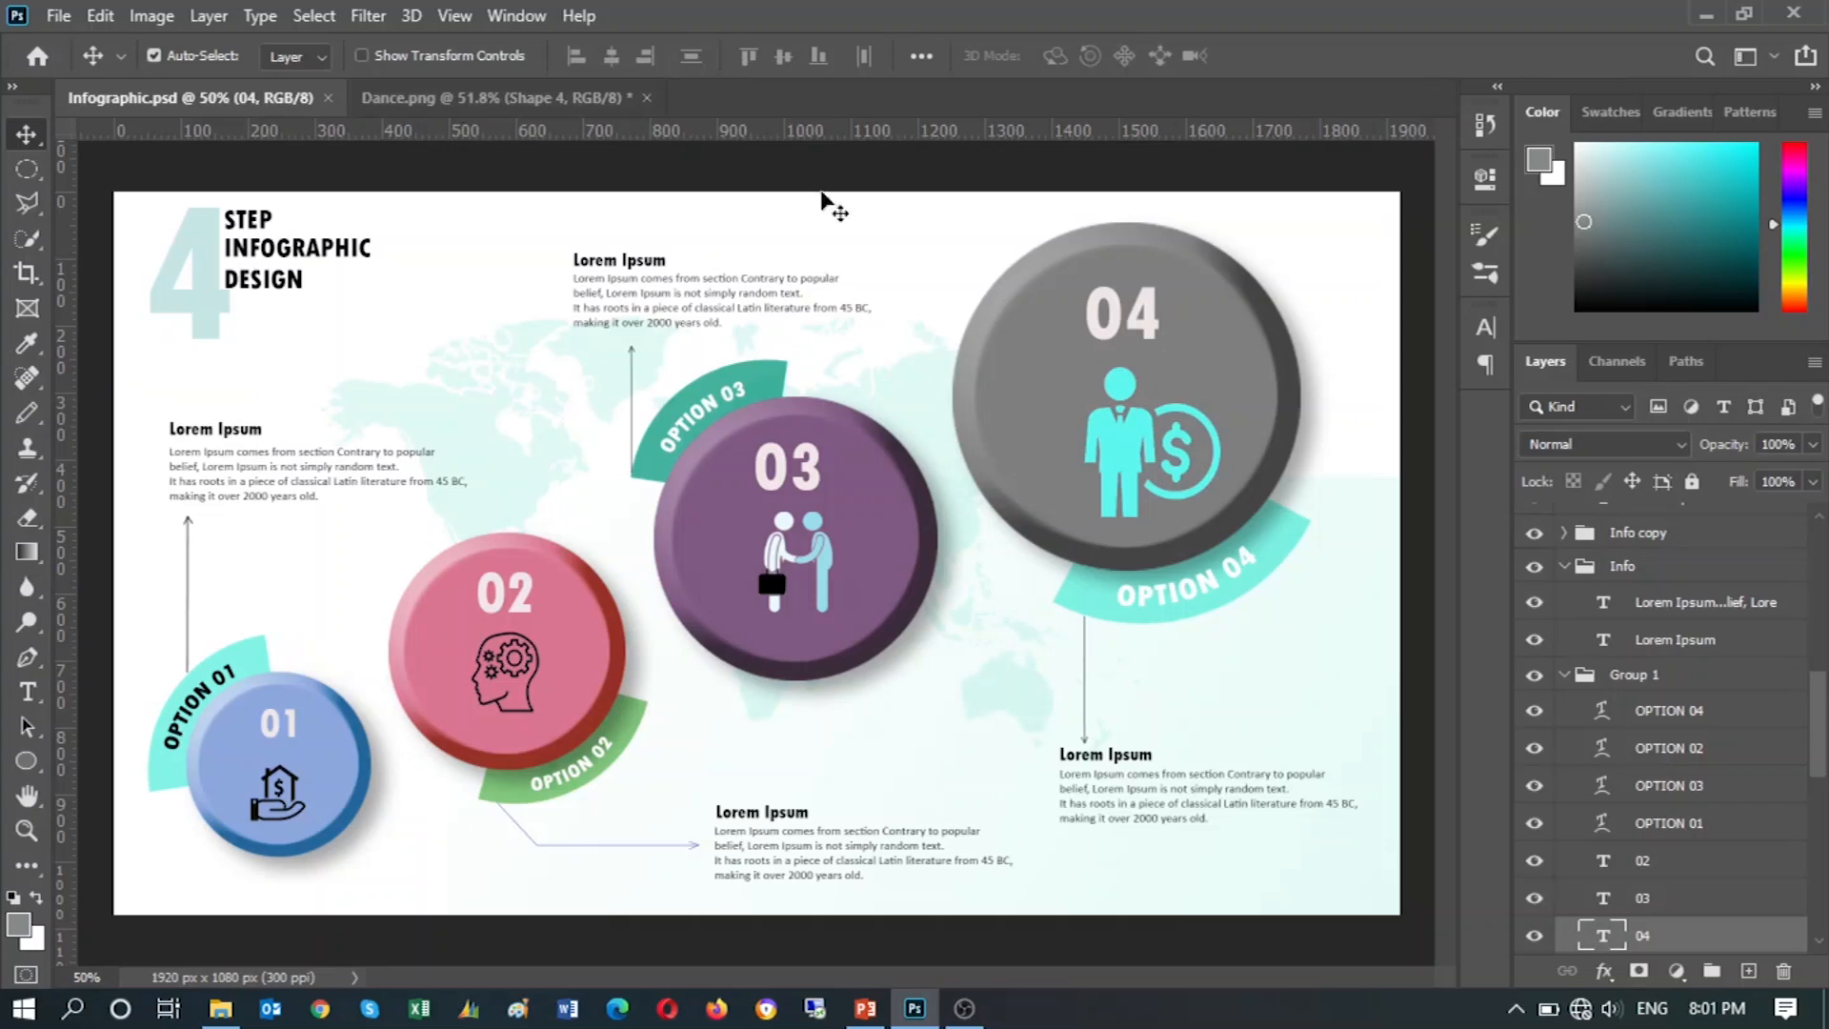
click(1123, 415)
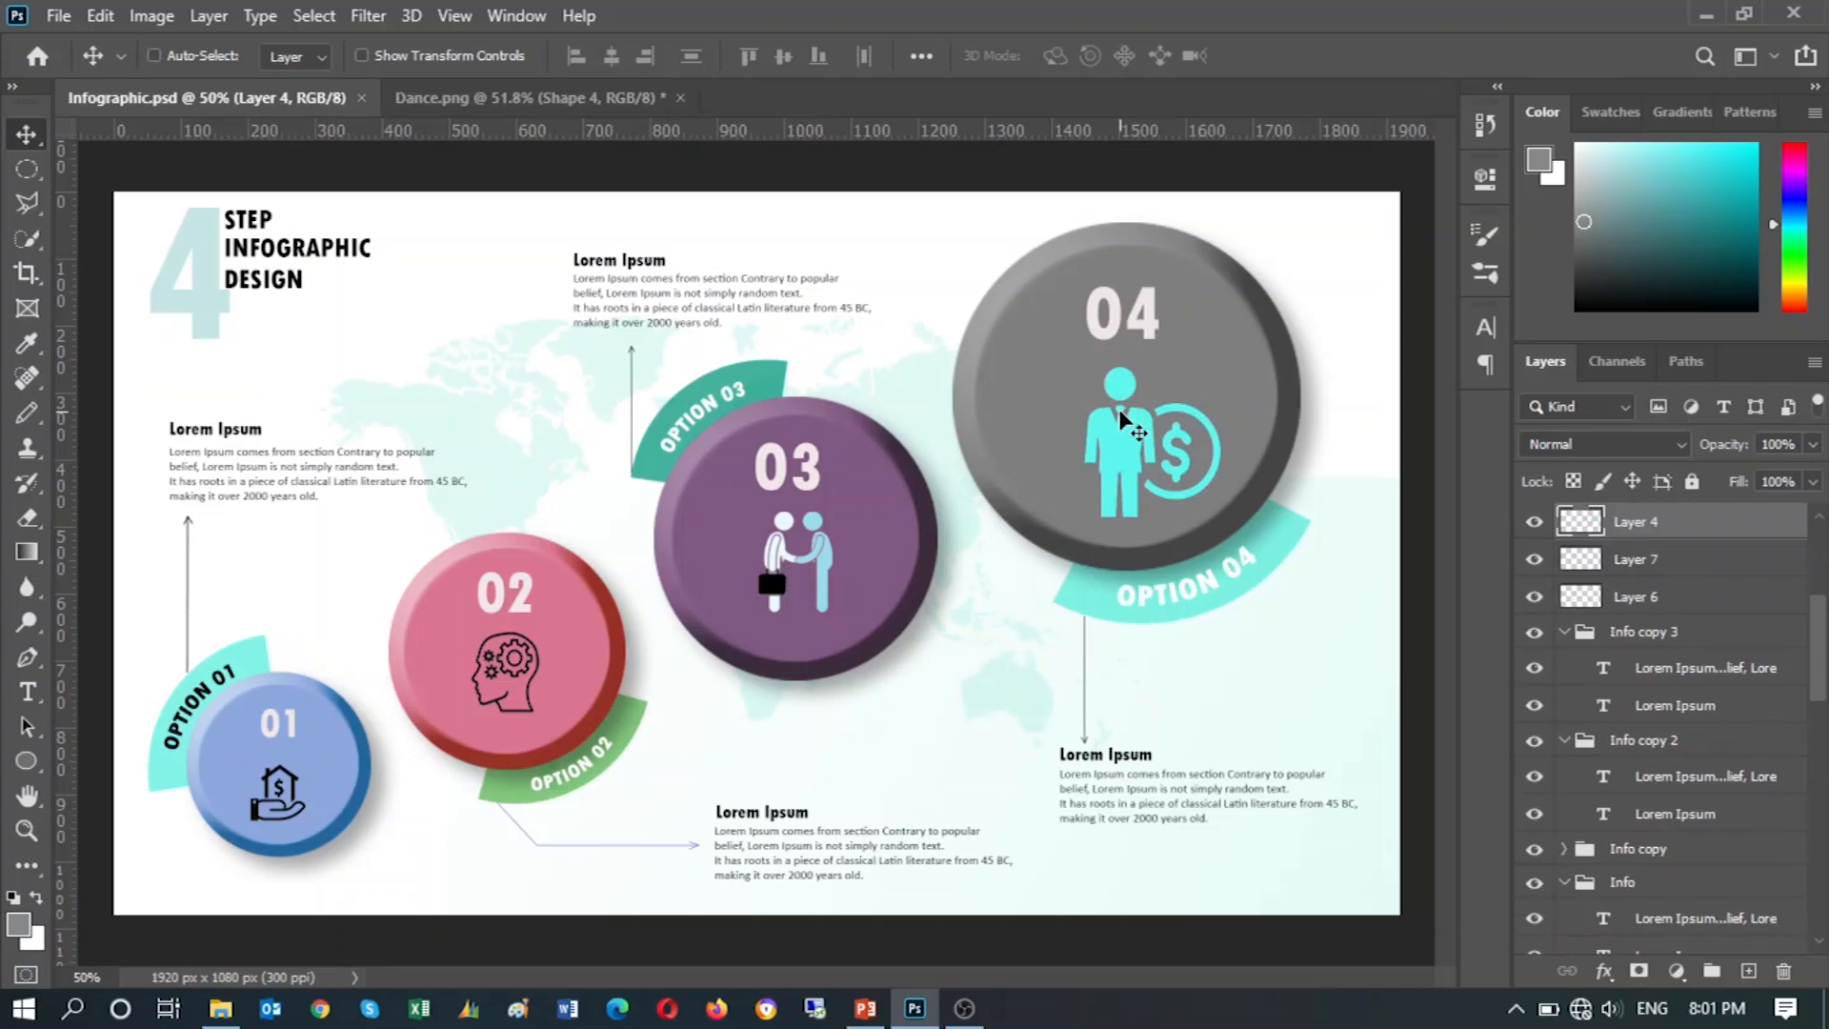
click(524, 98)
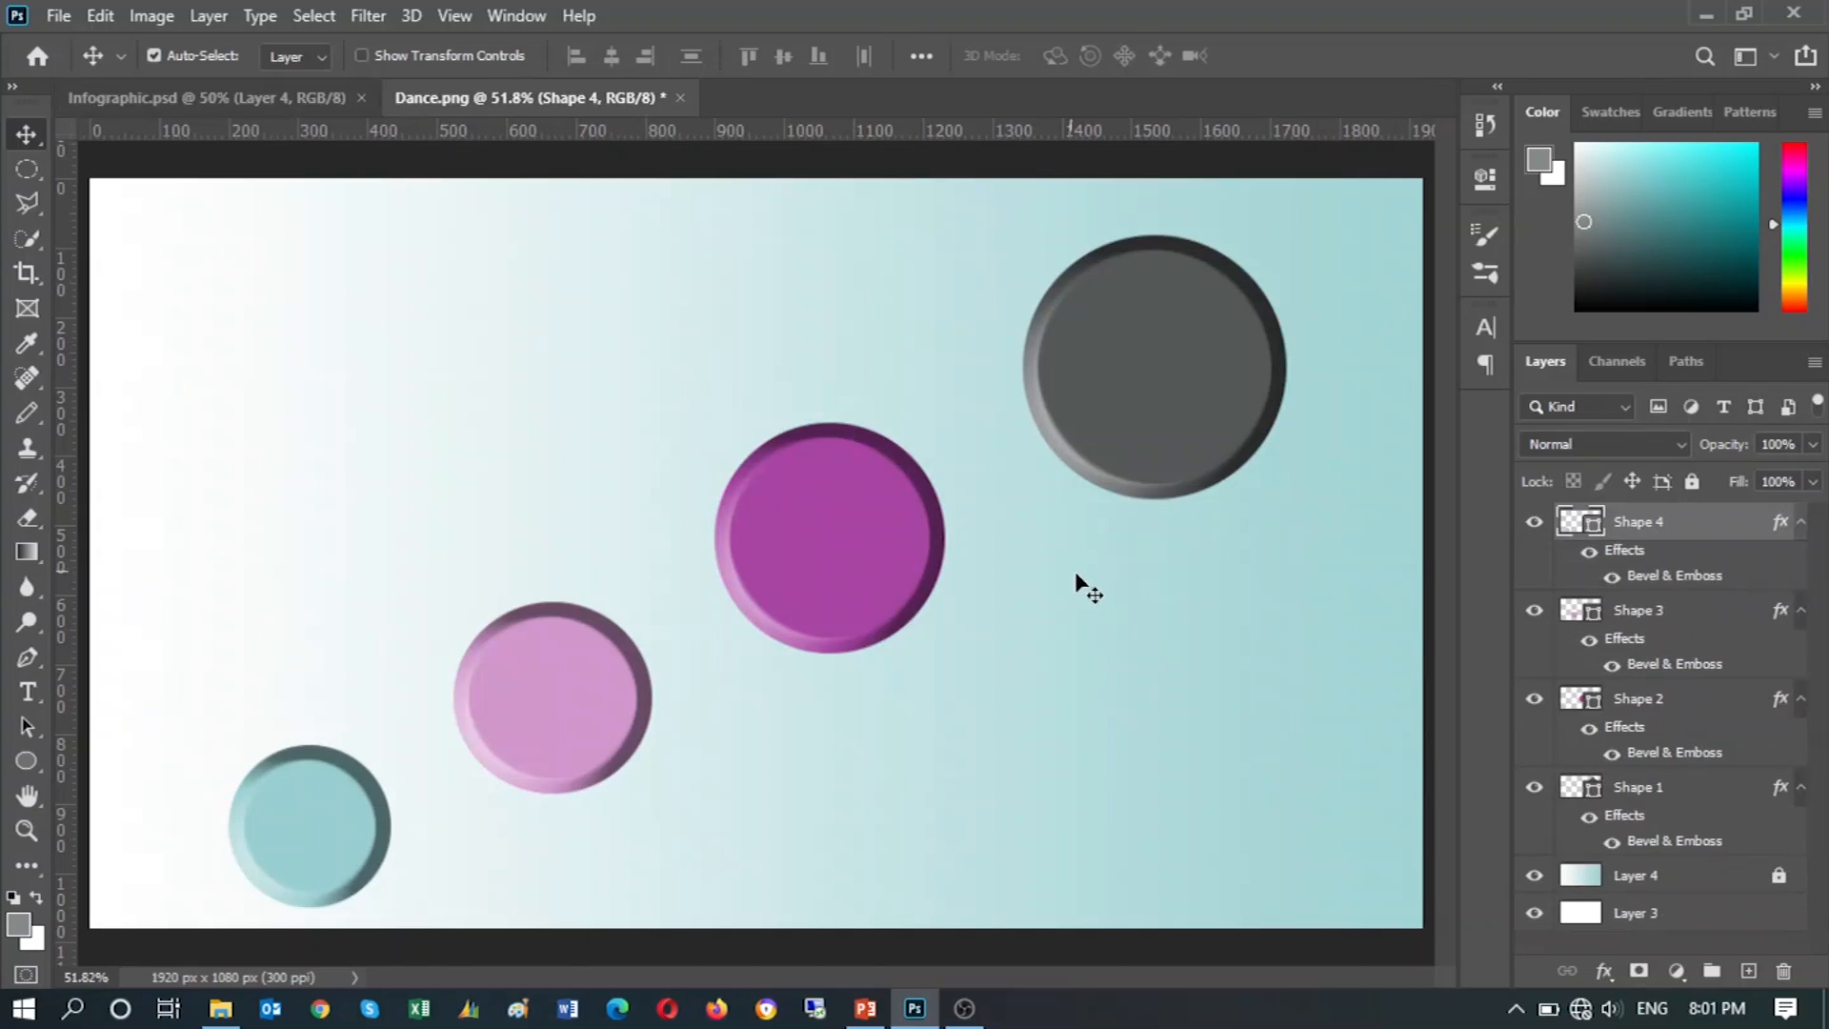
key(ctrl+v)
drag(748, 572, 1147, 379)
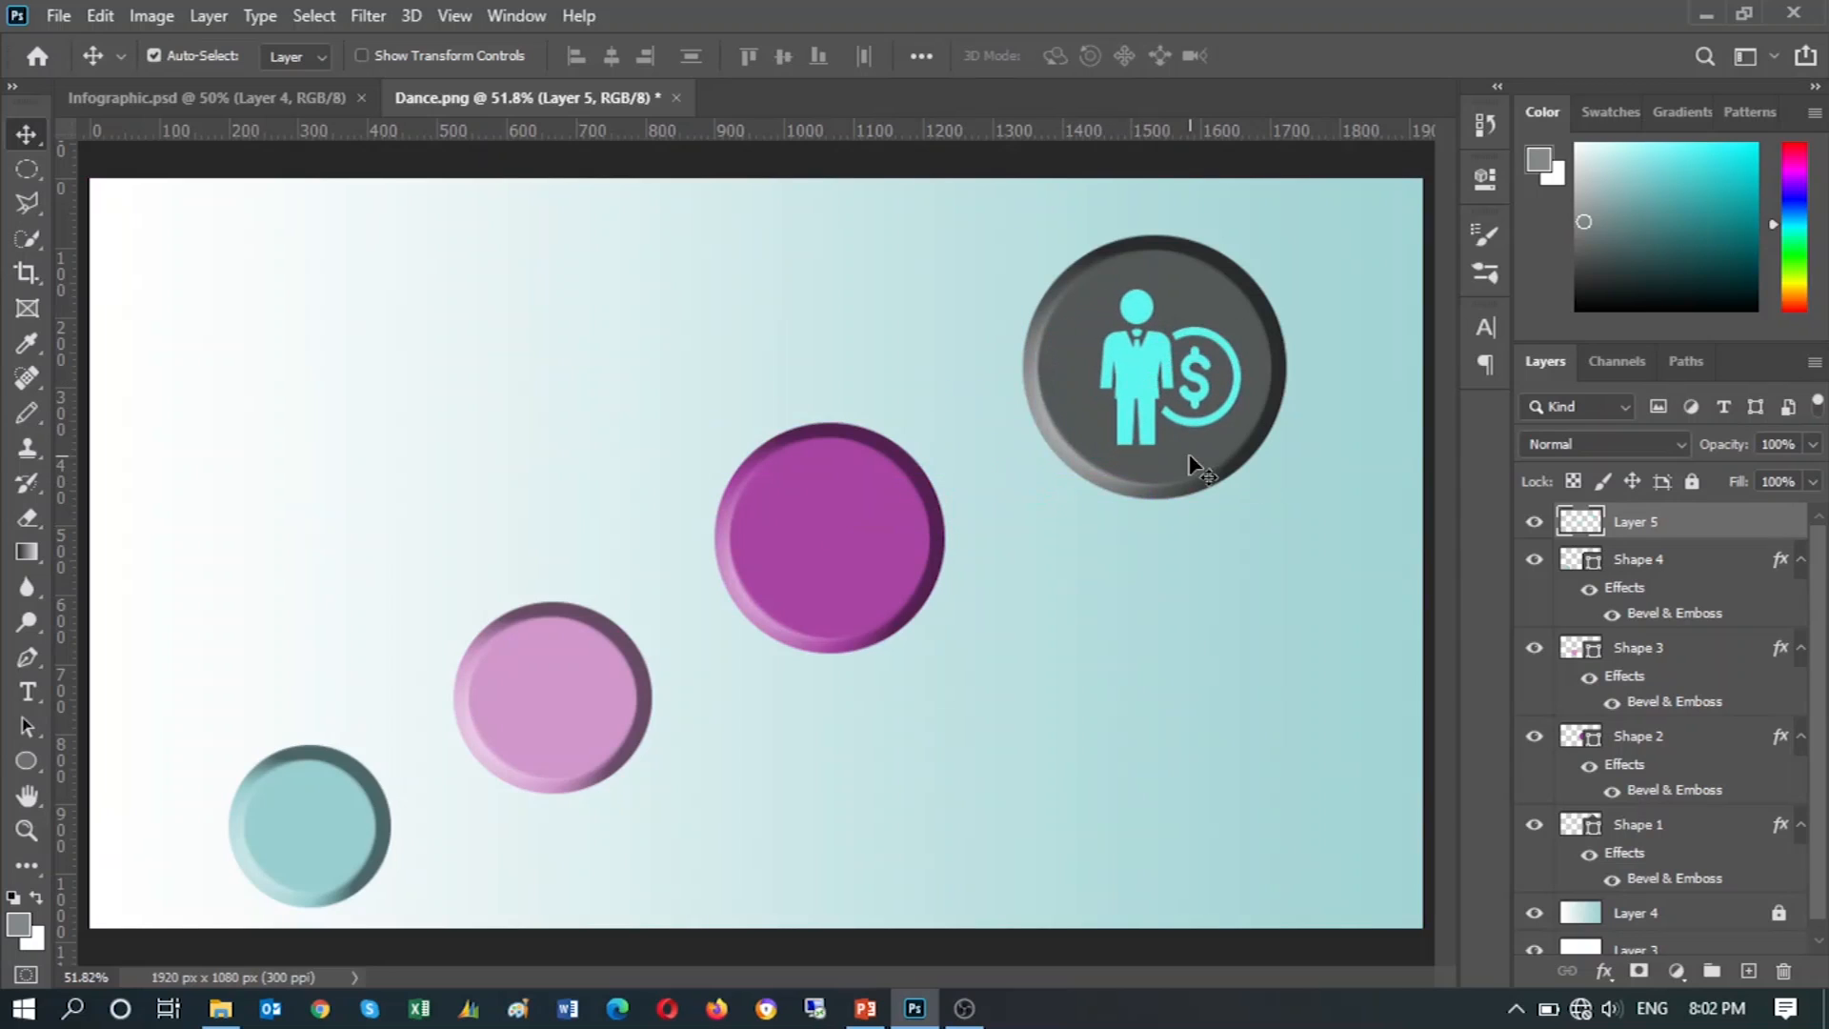
Scale the businessman icon to about 76%, then shrink it further so it sits slightly below the dark grey circle's centre.
key(ctrl+t)
drag(1241, 443, 1223, 424)
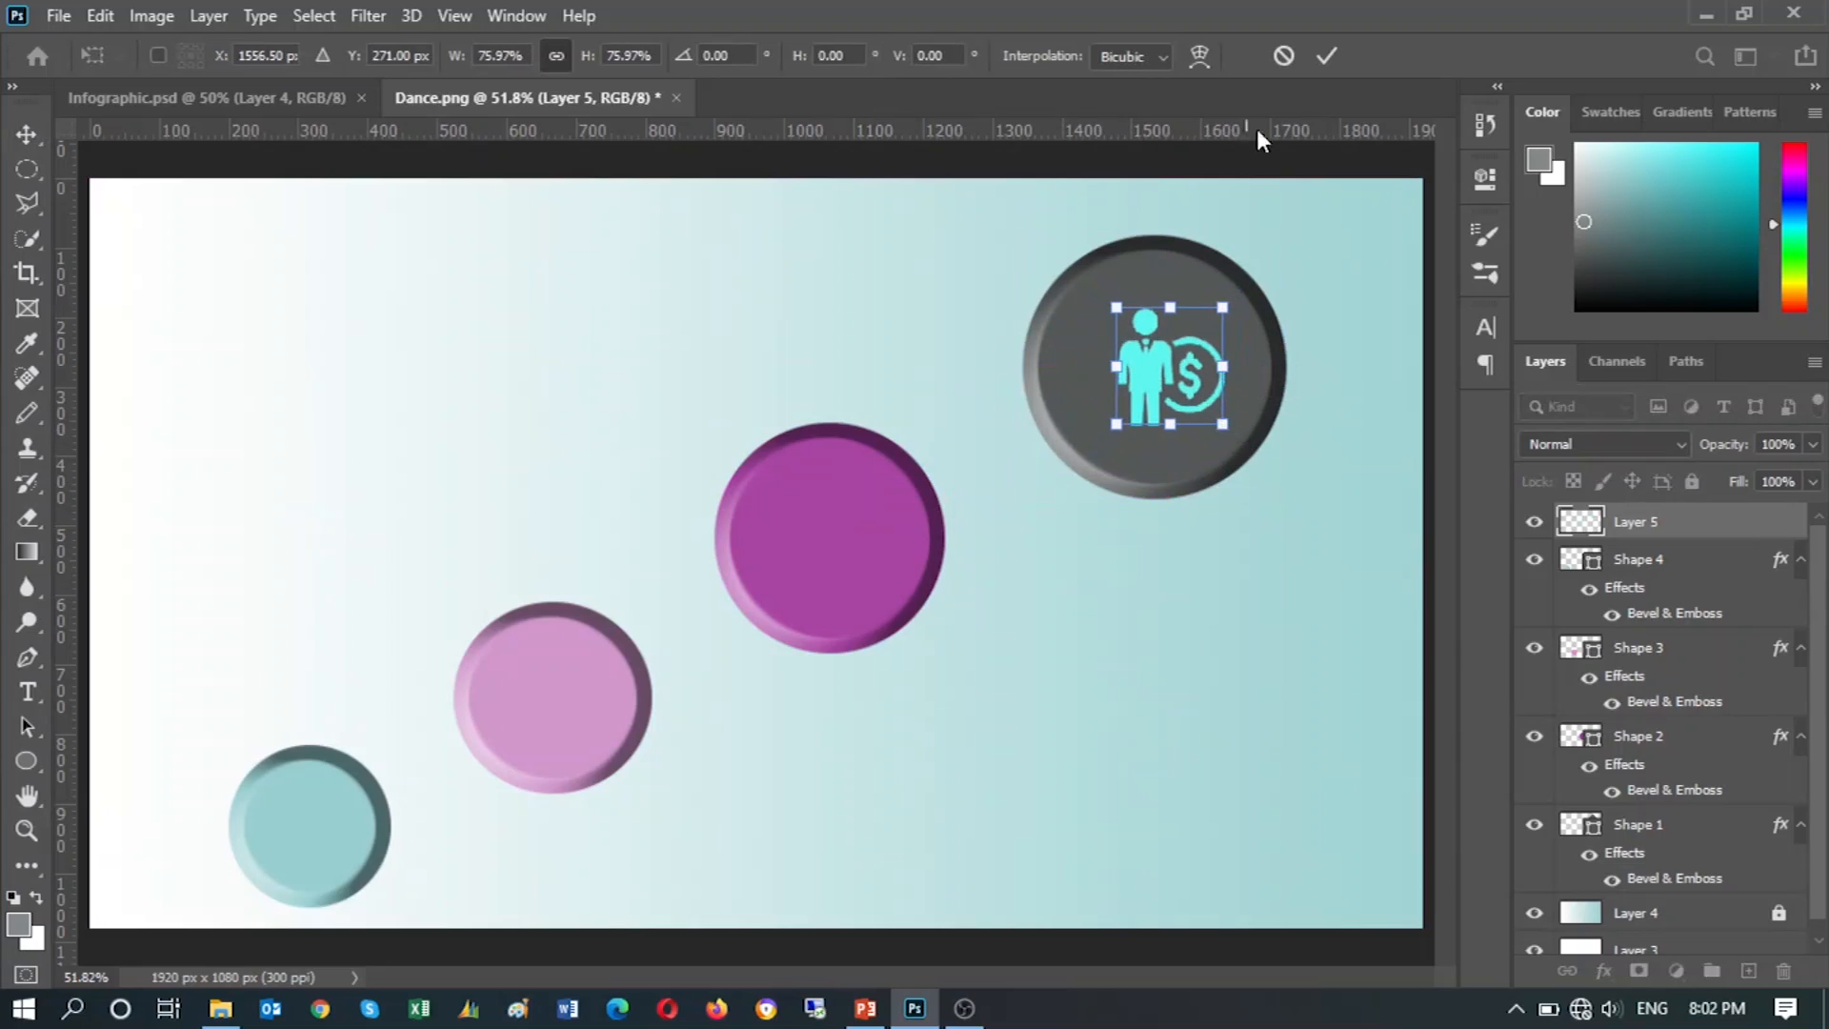
click(1324, 57)
drag(1149, 374, 1148, 374)
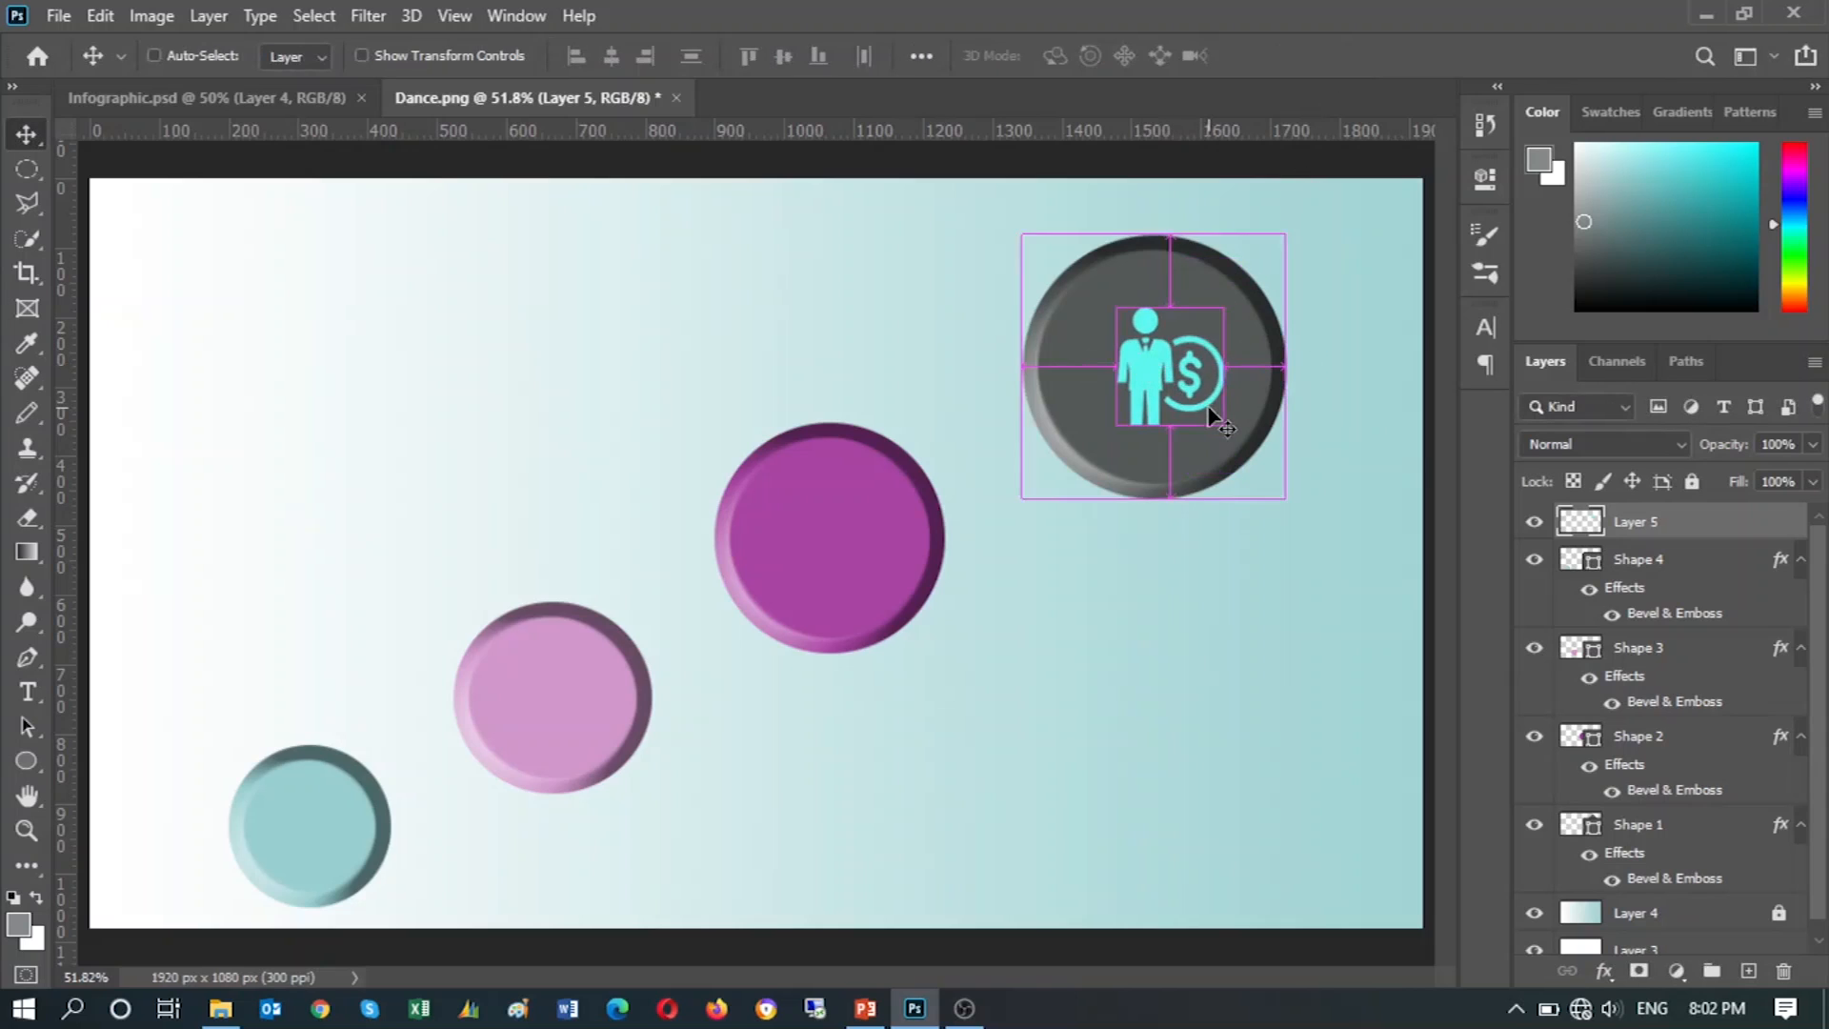
key(ctrl+t)
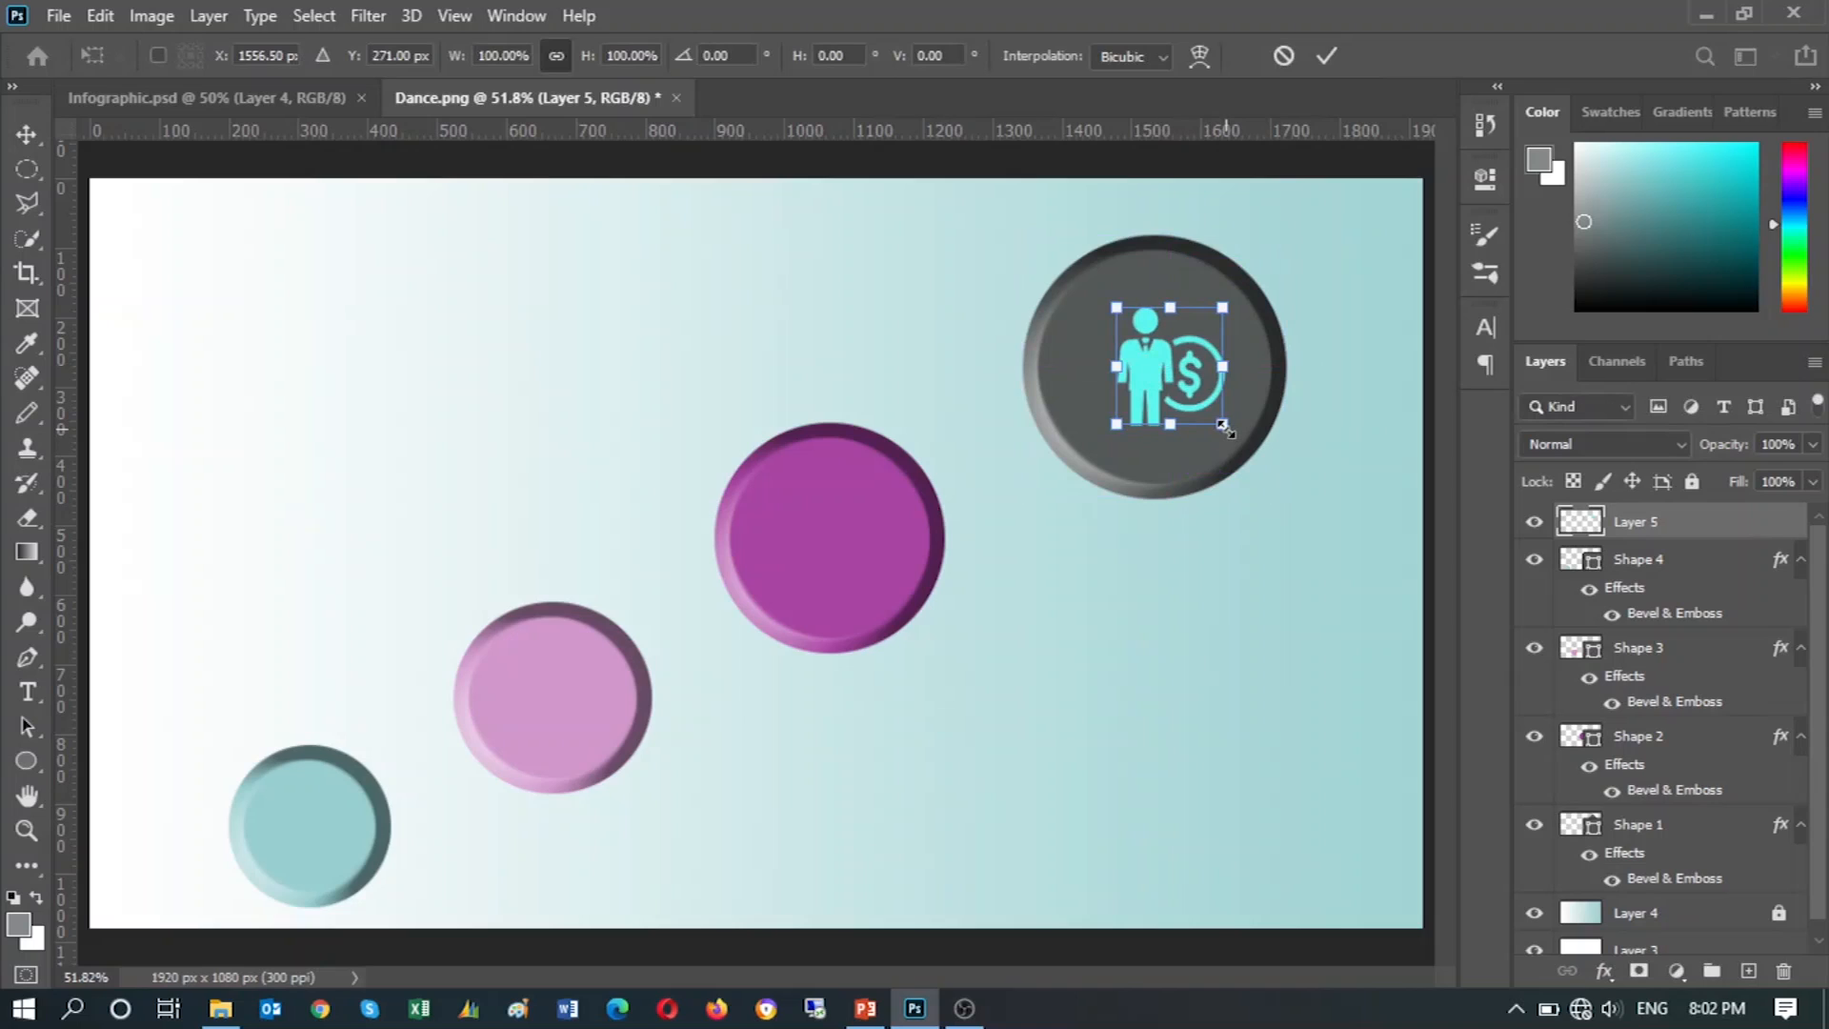
drag(1224, 428, 1165, 396)
click(1327, 55)
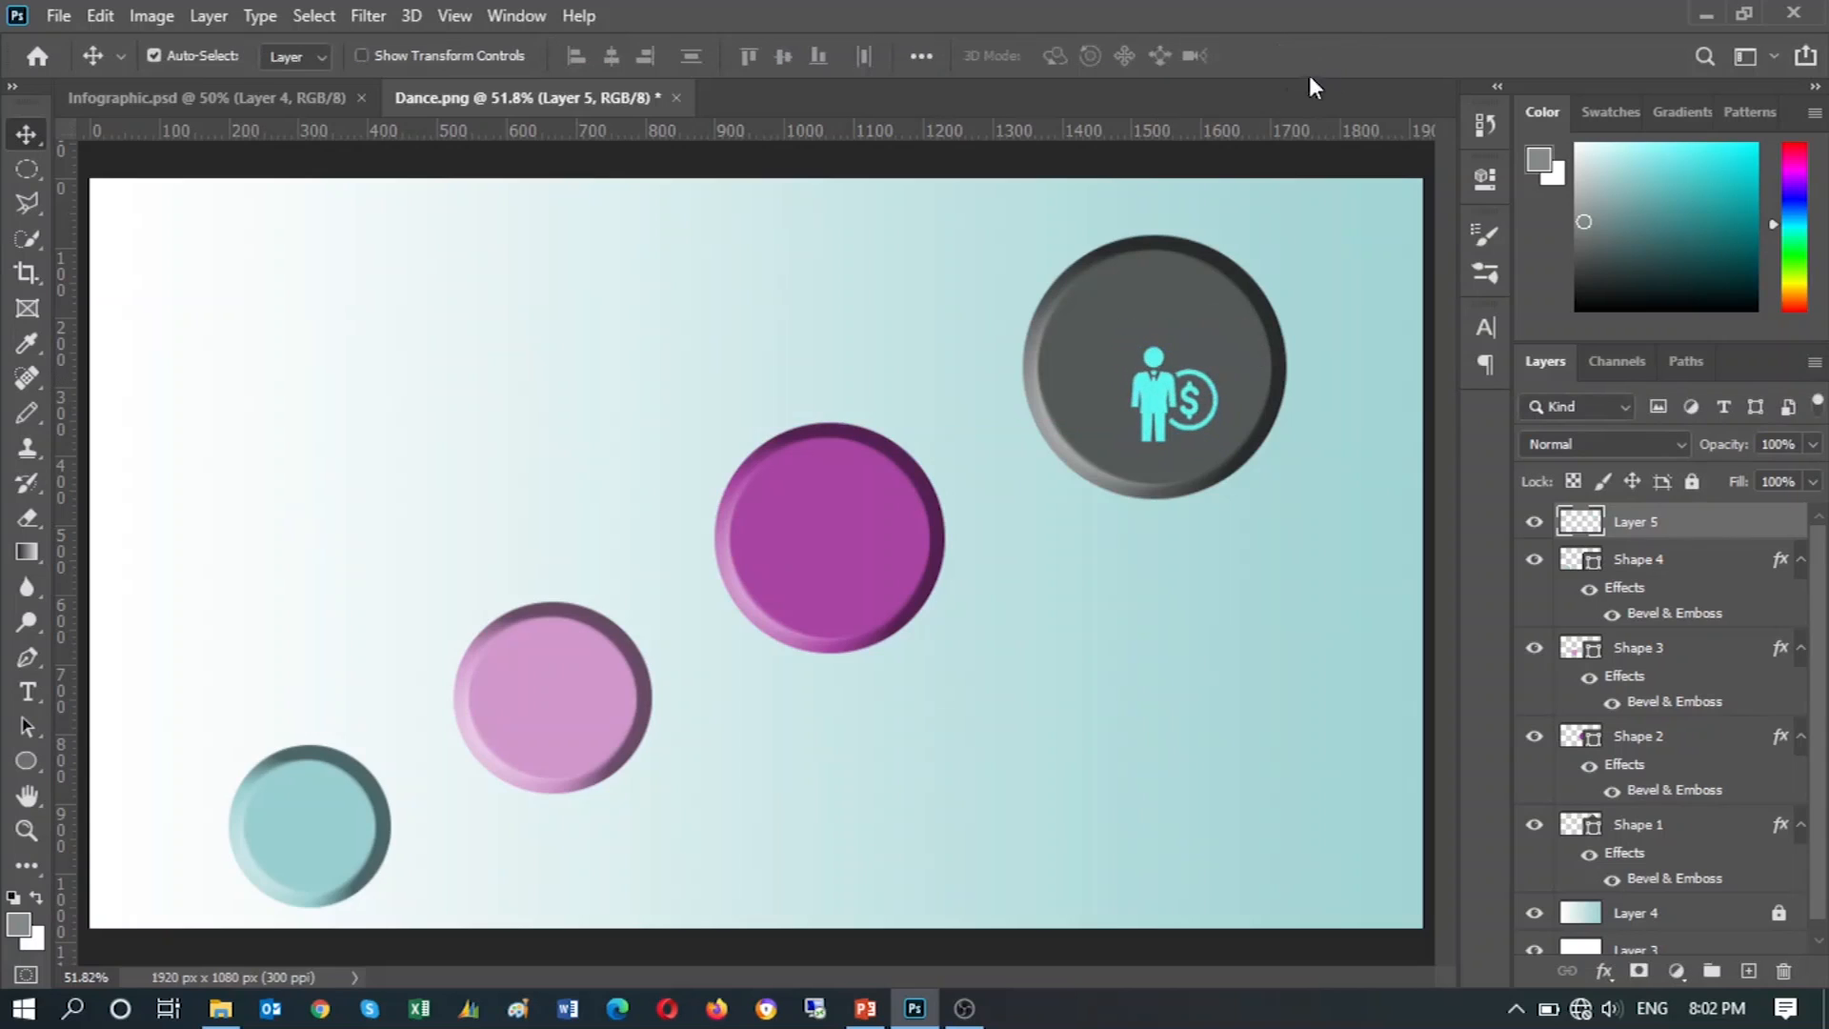
Add the text "01" above the businessman icon in the dark grey circle.
click(27, 691)
click(1106, 314)
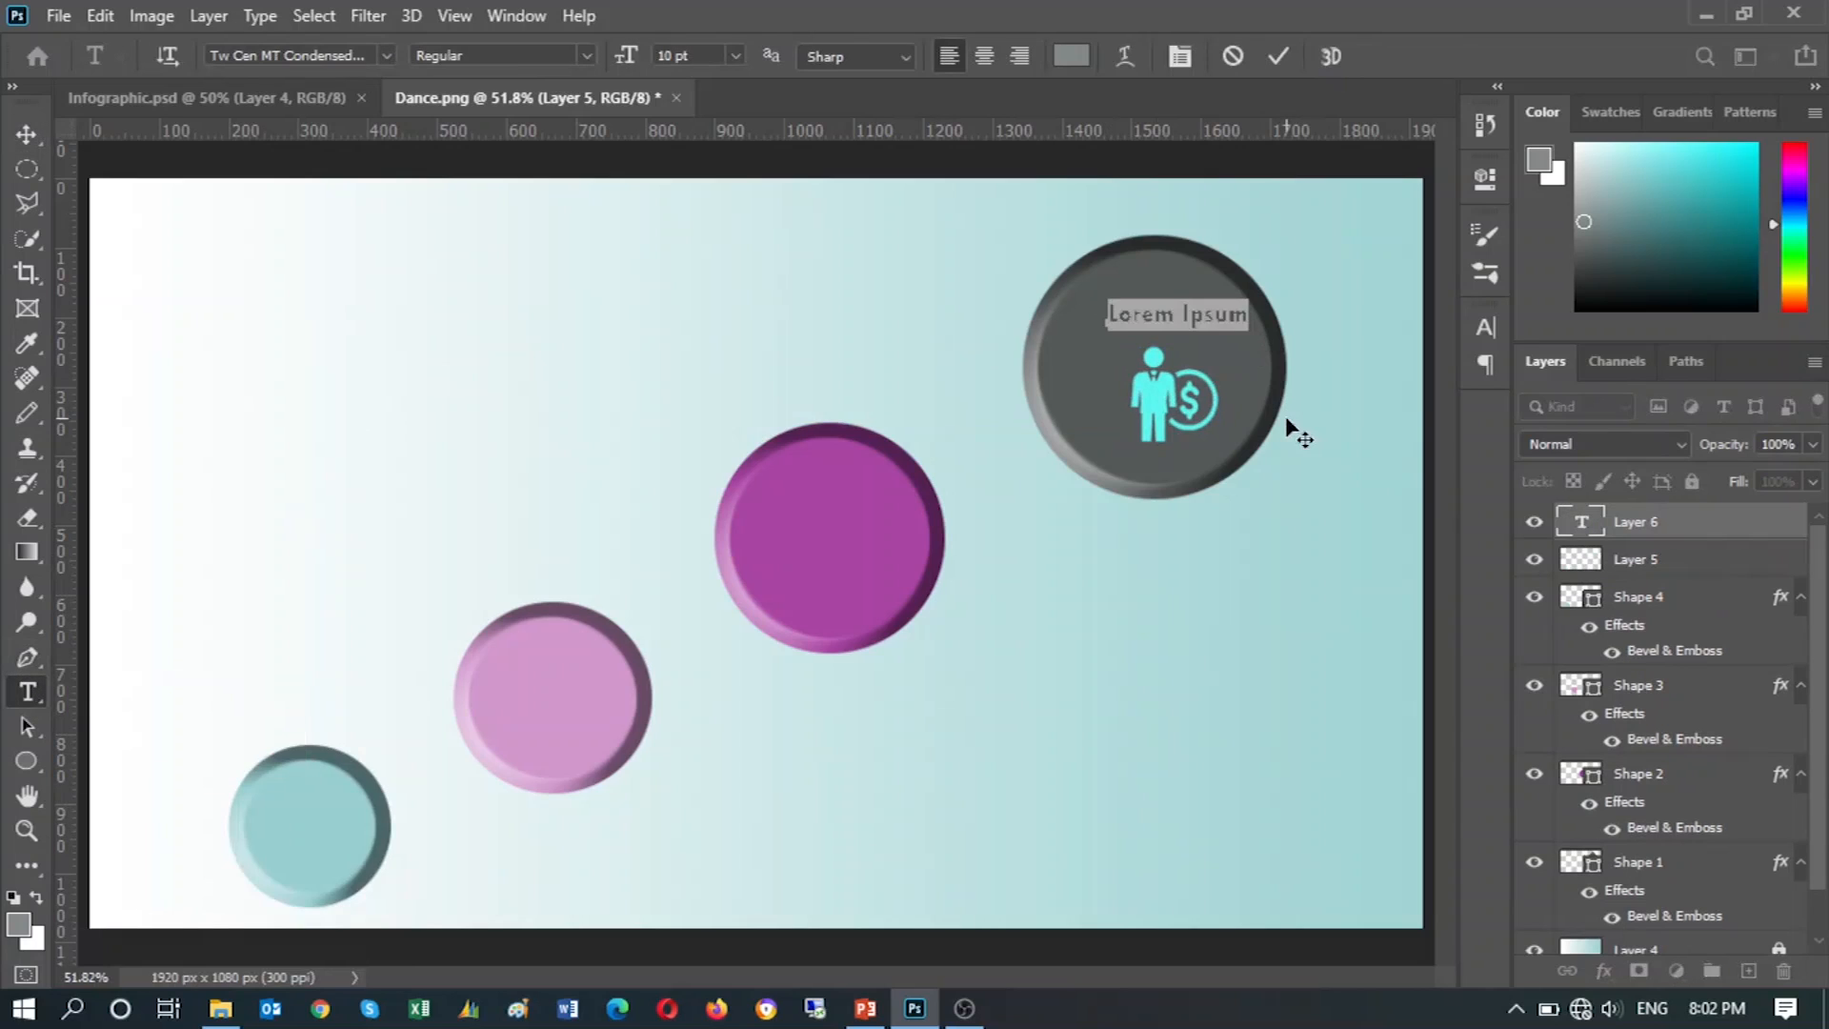
key(BackSpace)
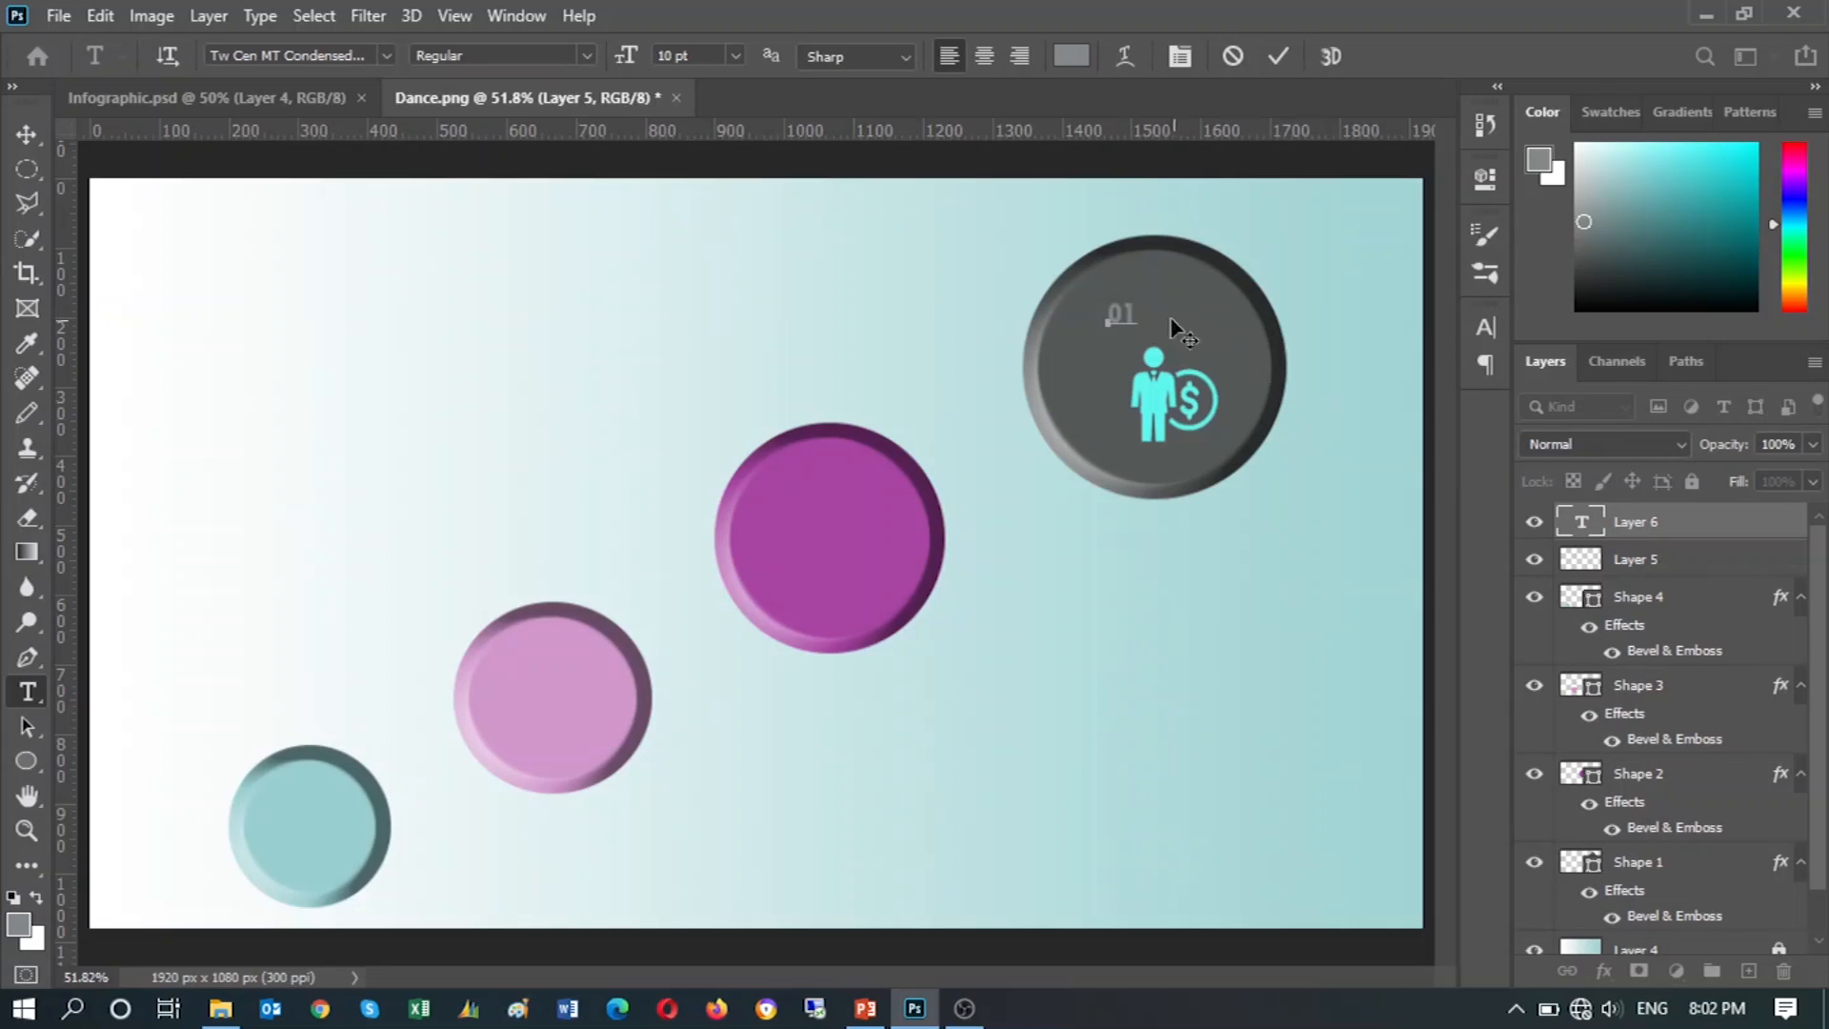
Set the "01" text in the dark grey circle to white (ffffff) with a font size of 30 pt.
drag(1139, 315, 1105, 314)
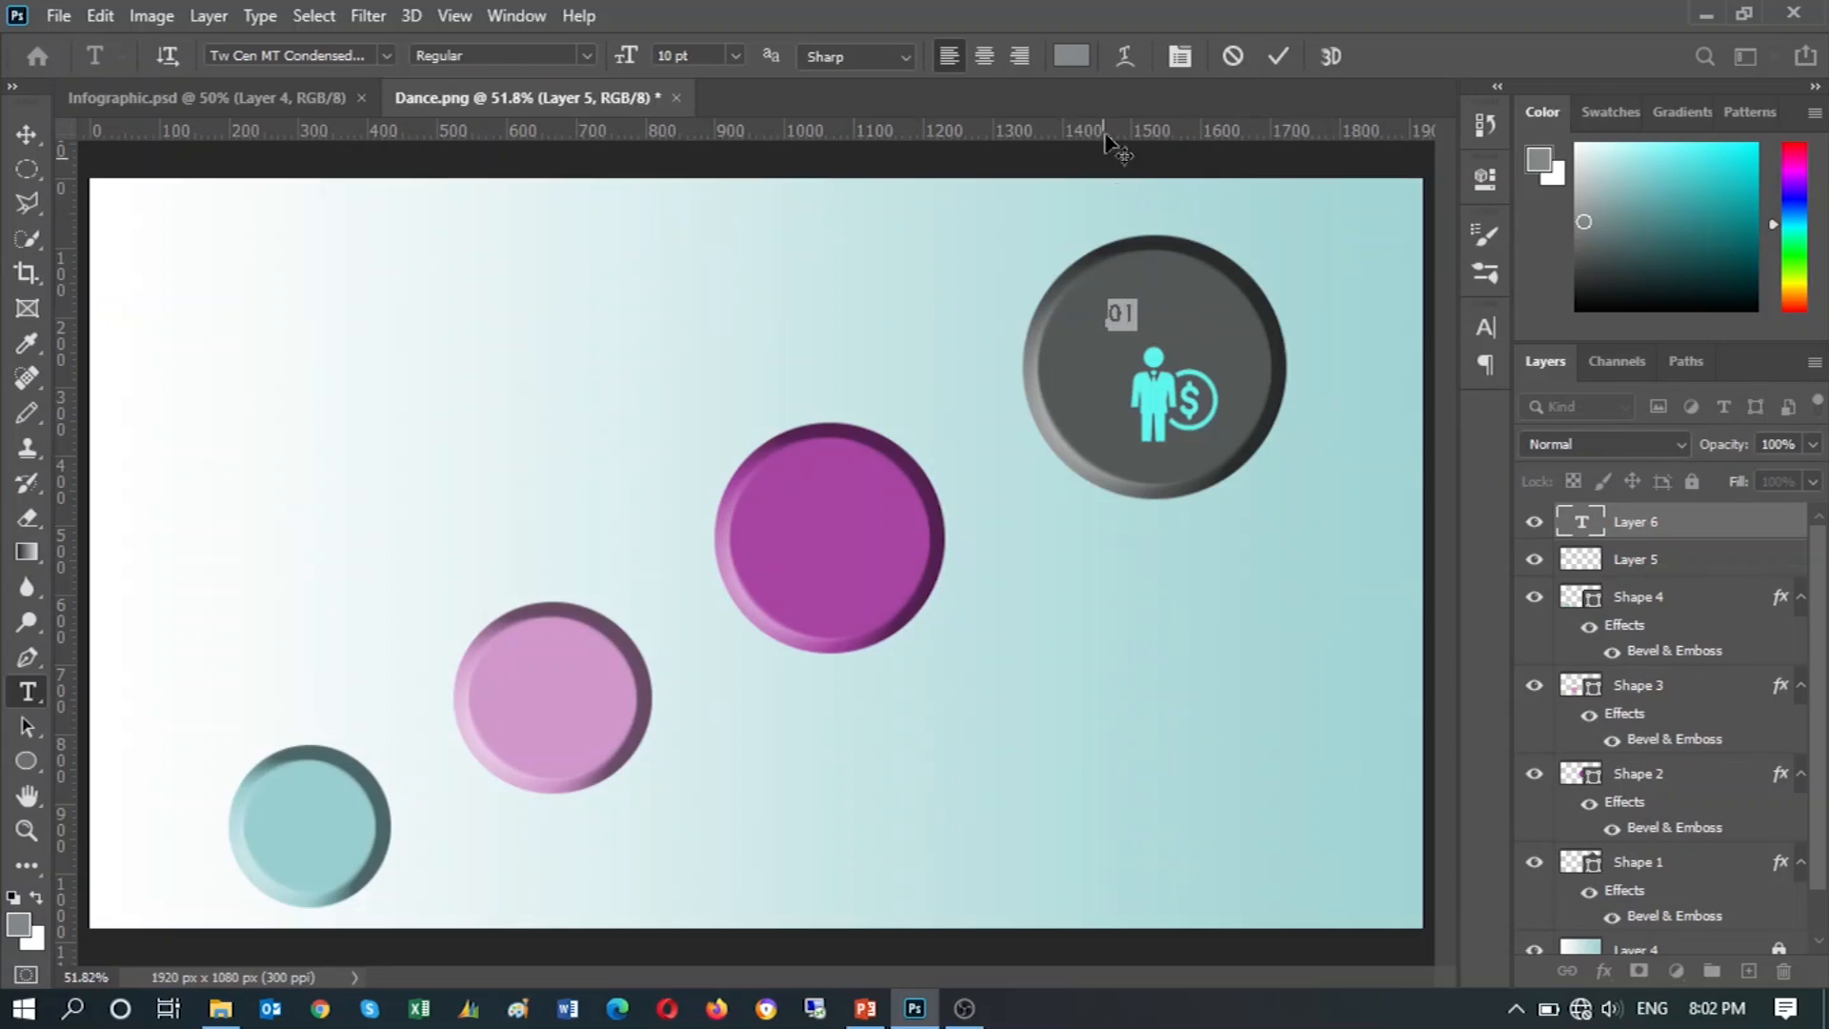
click(1071, 56)
drag(889, 241, 854, 216)
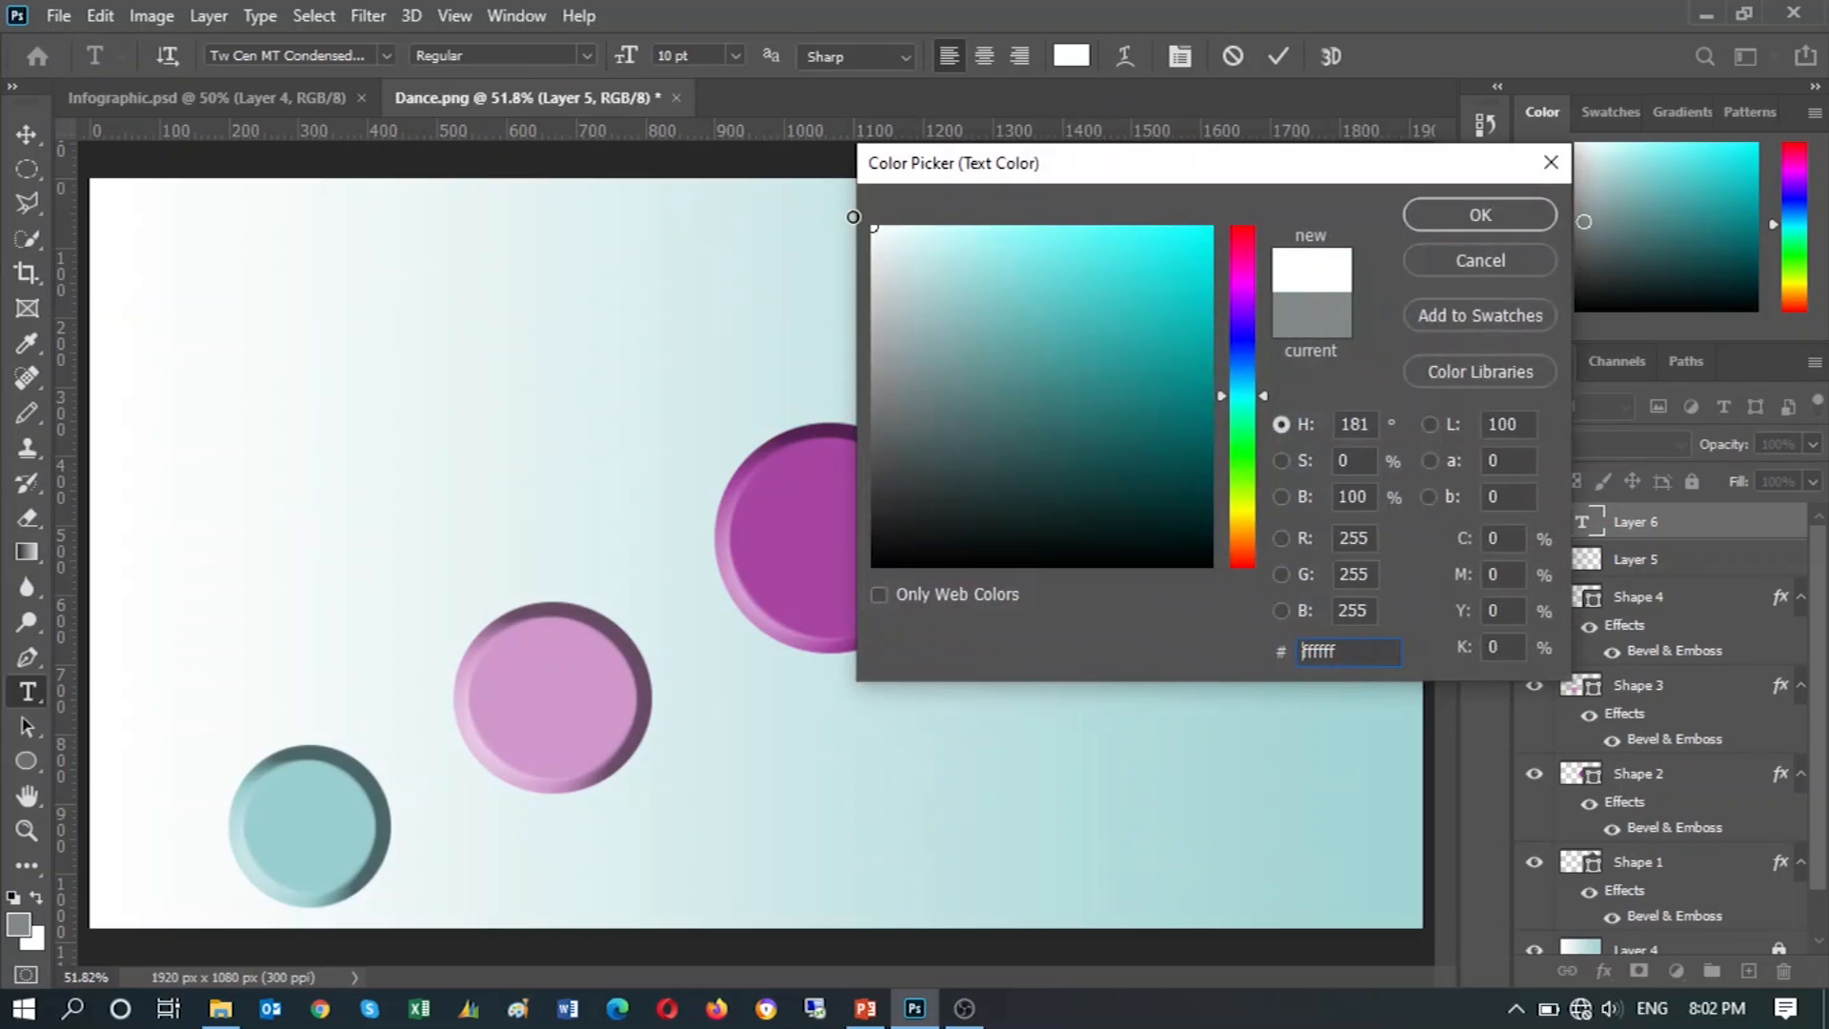
click(1453, 214)
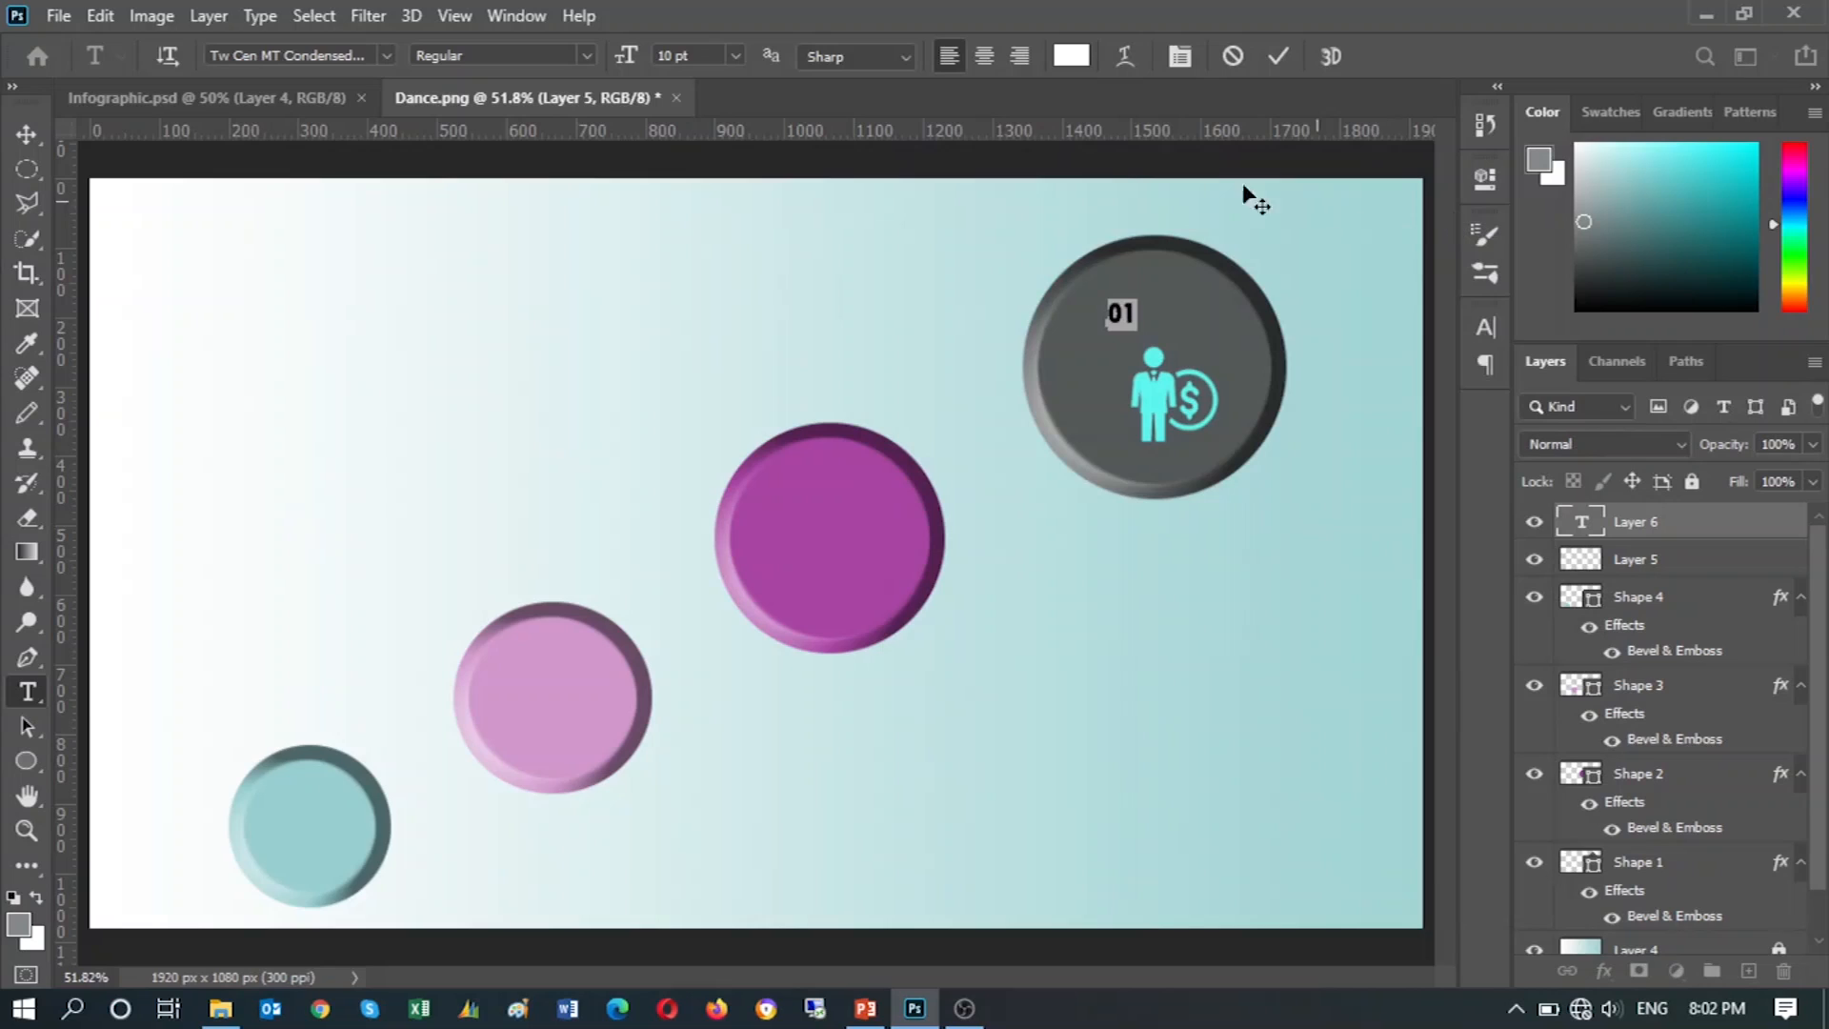
click(731, 55)
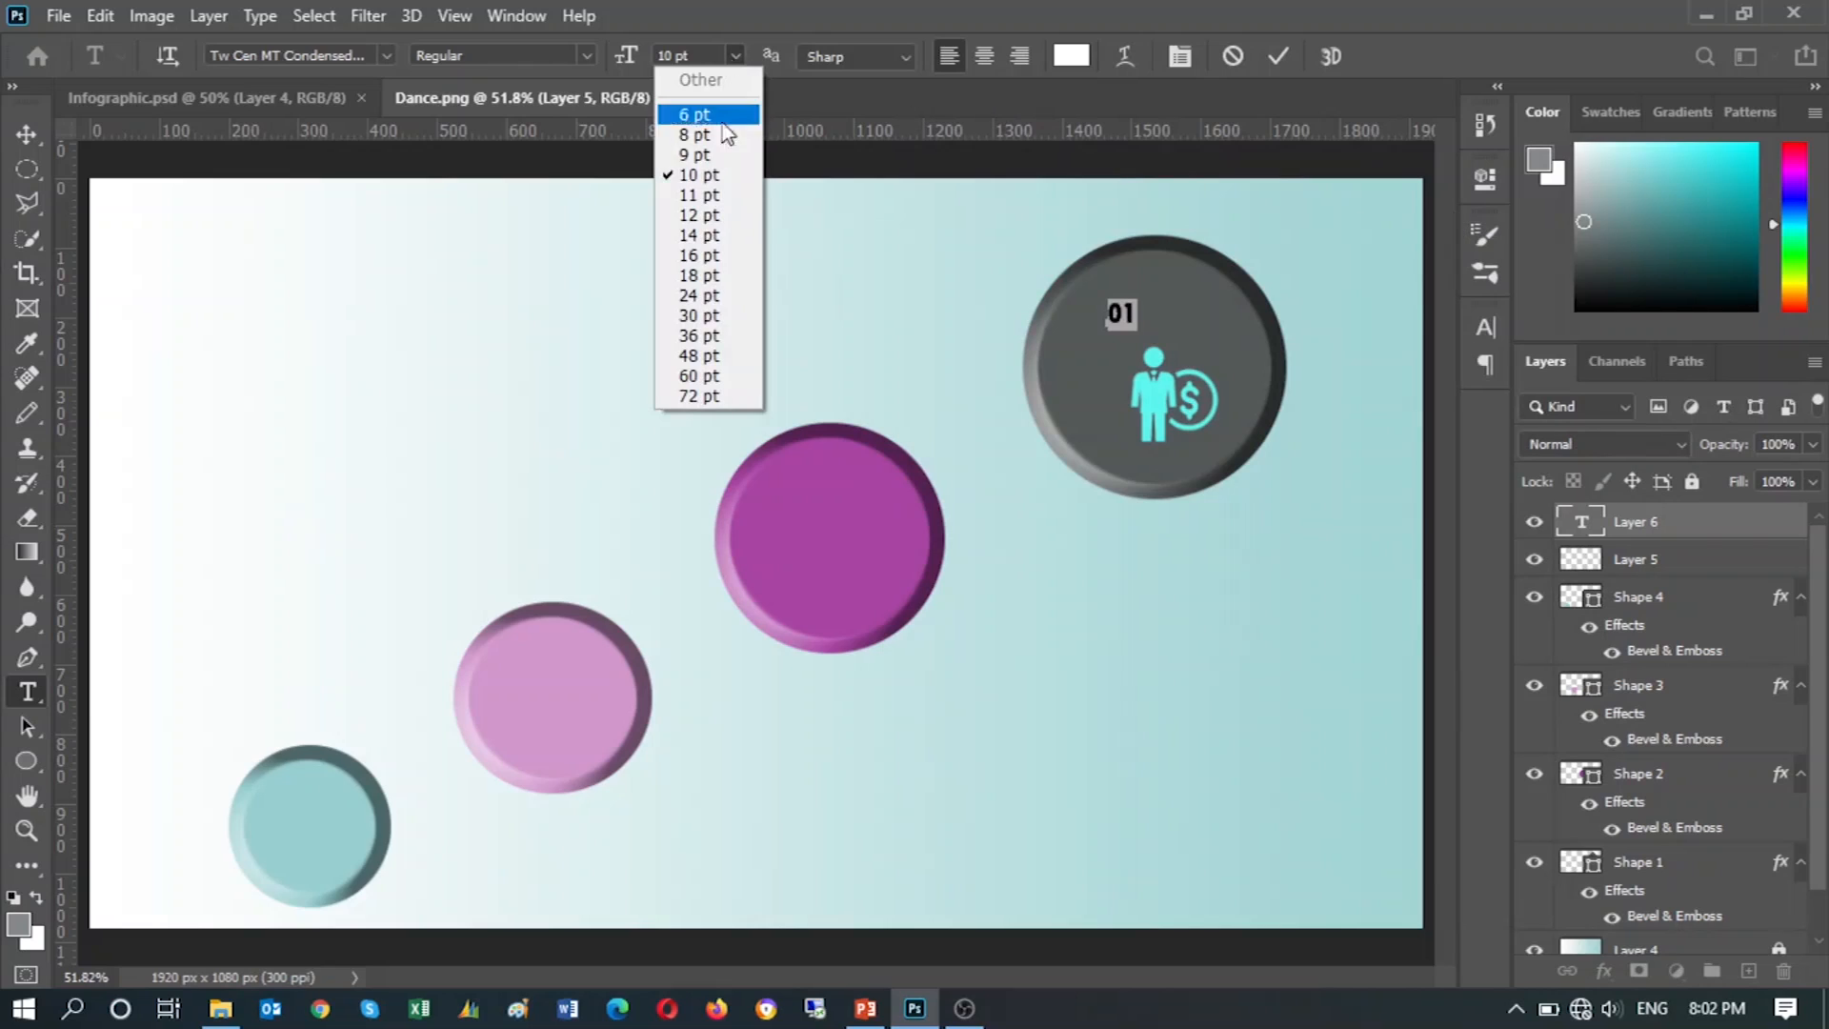
click(700, 316)
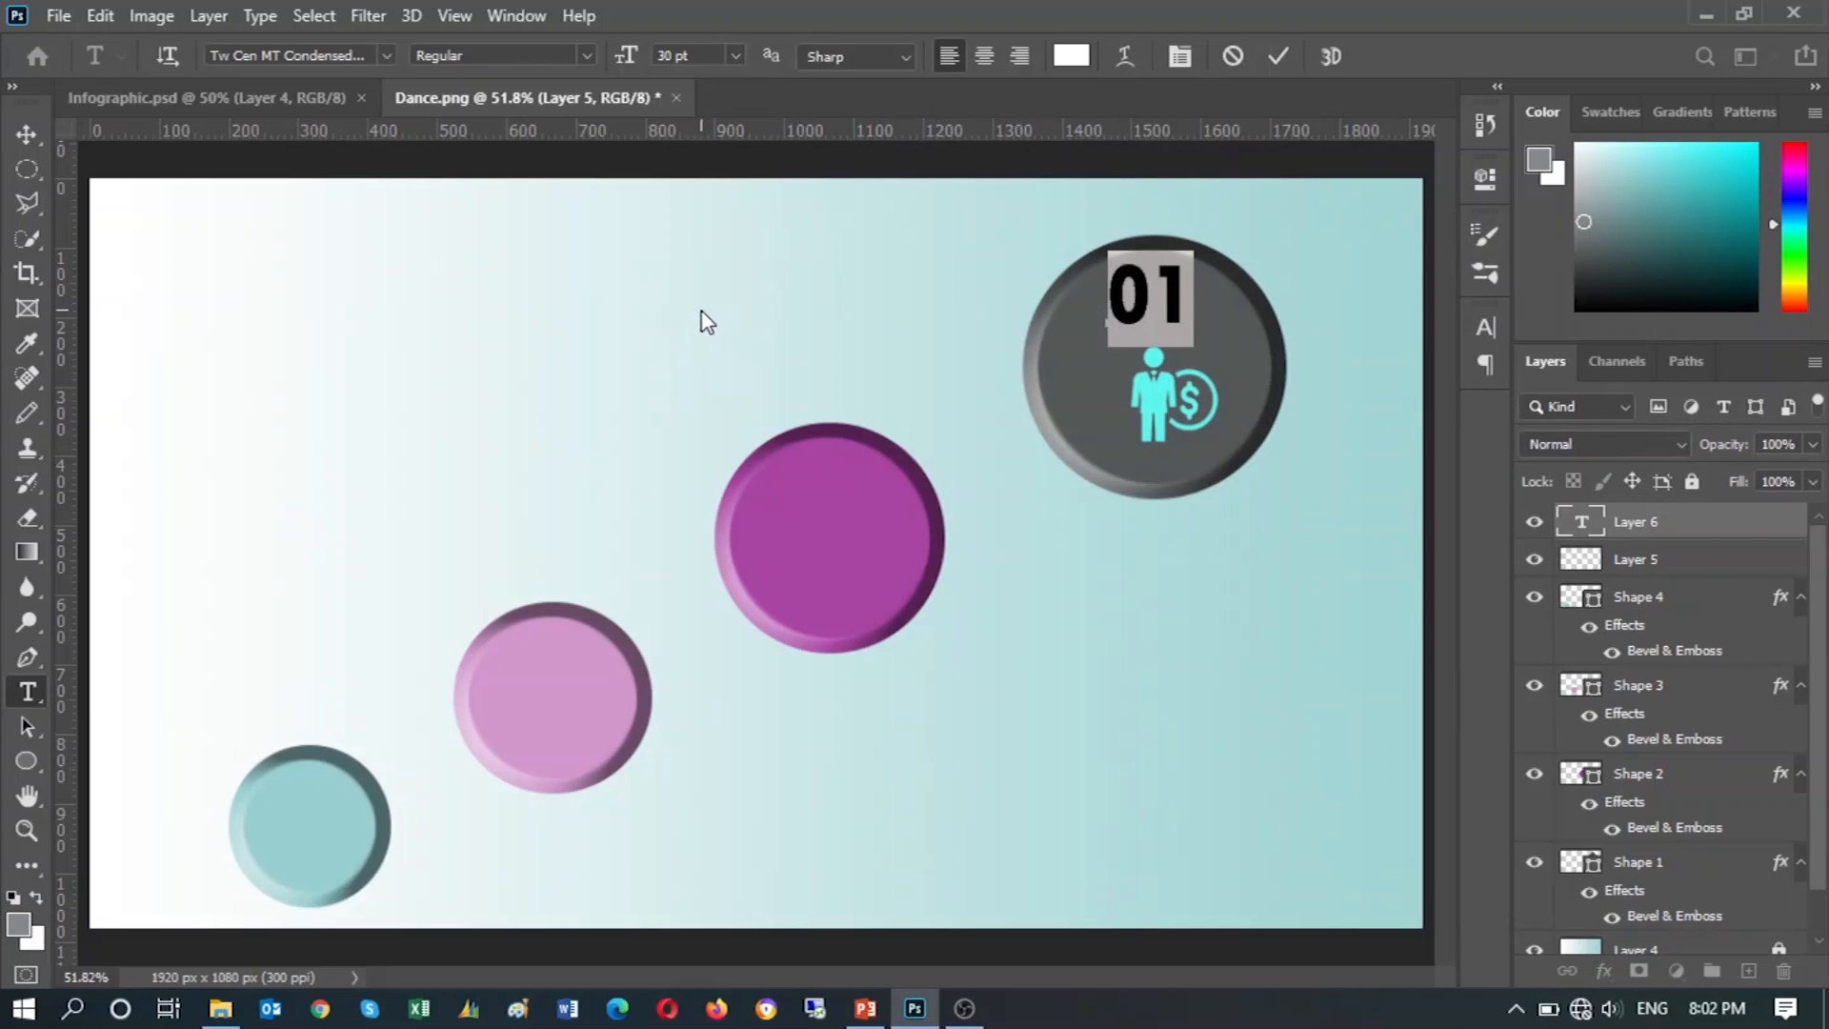
click(1277, 55)
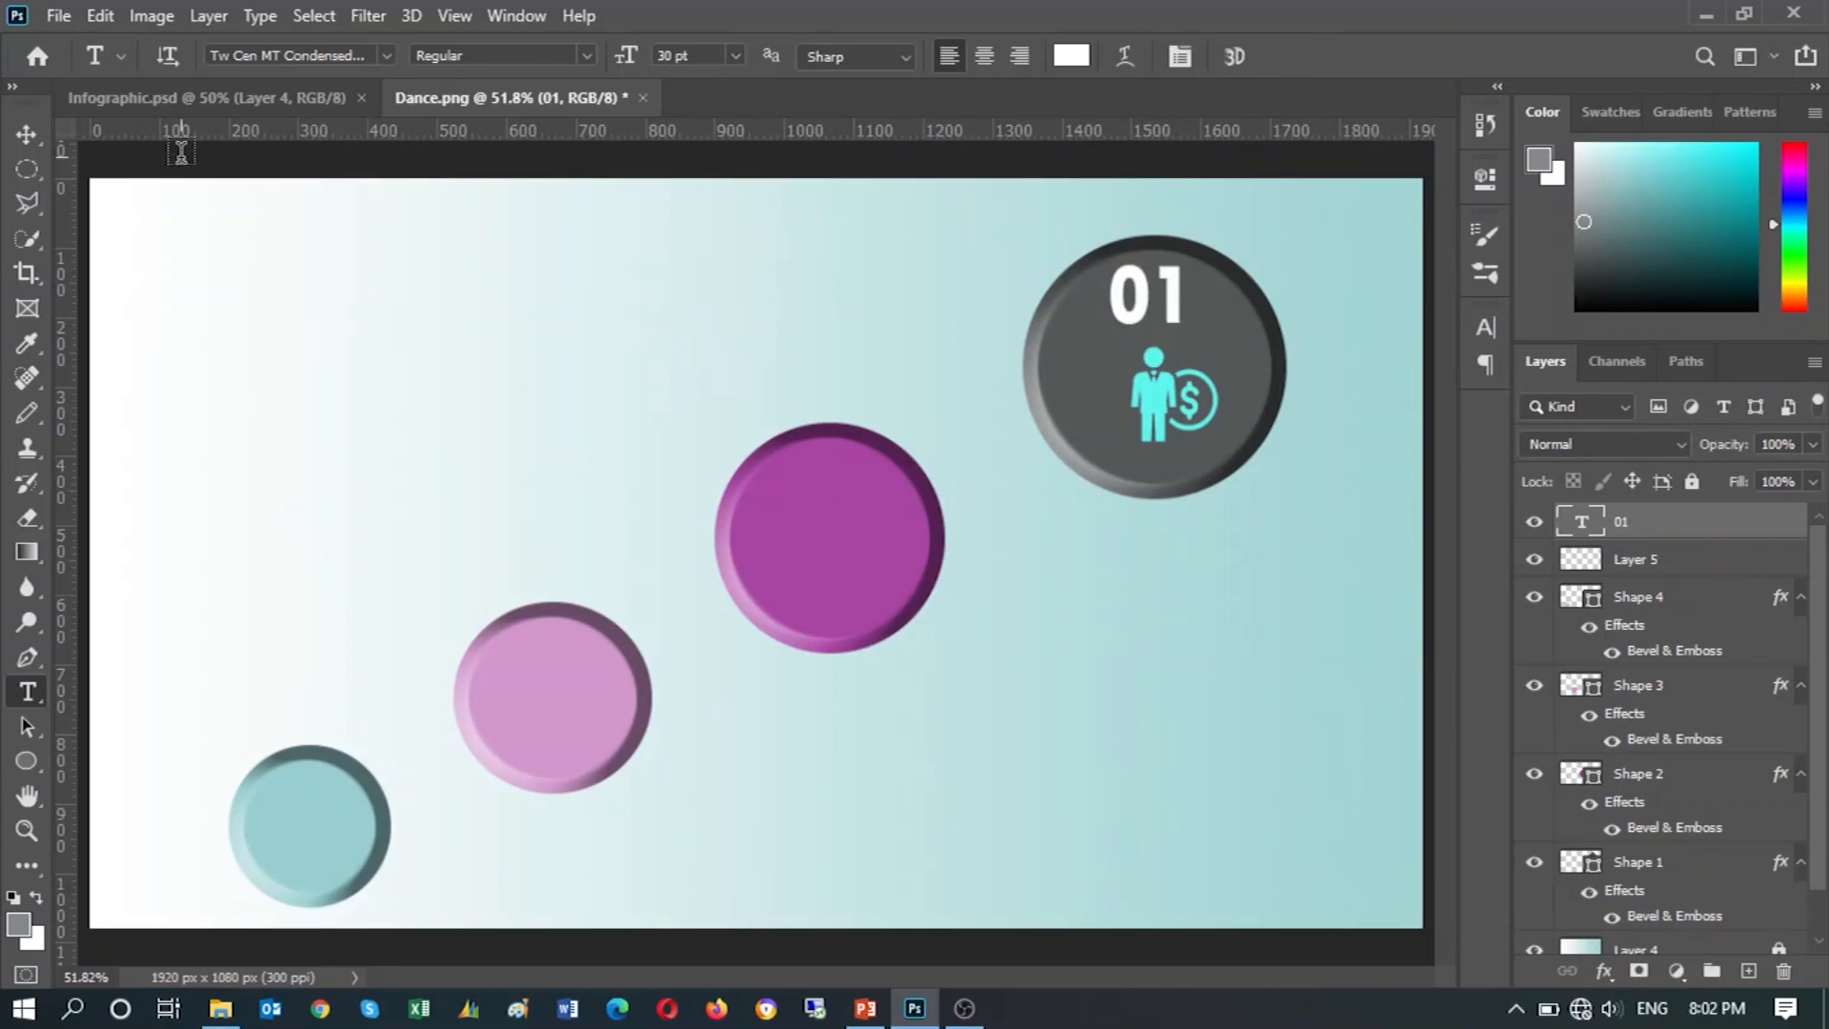
Move the number label to the upper-left part of the dark grey circle and change its text to "04".
click(27, 134)
drag(1130, 324, 1115, 330)
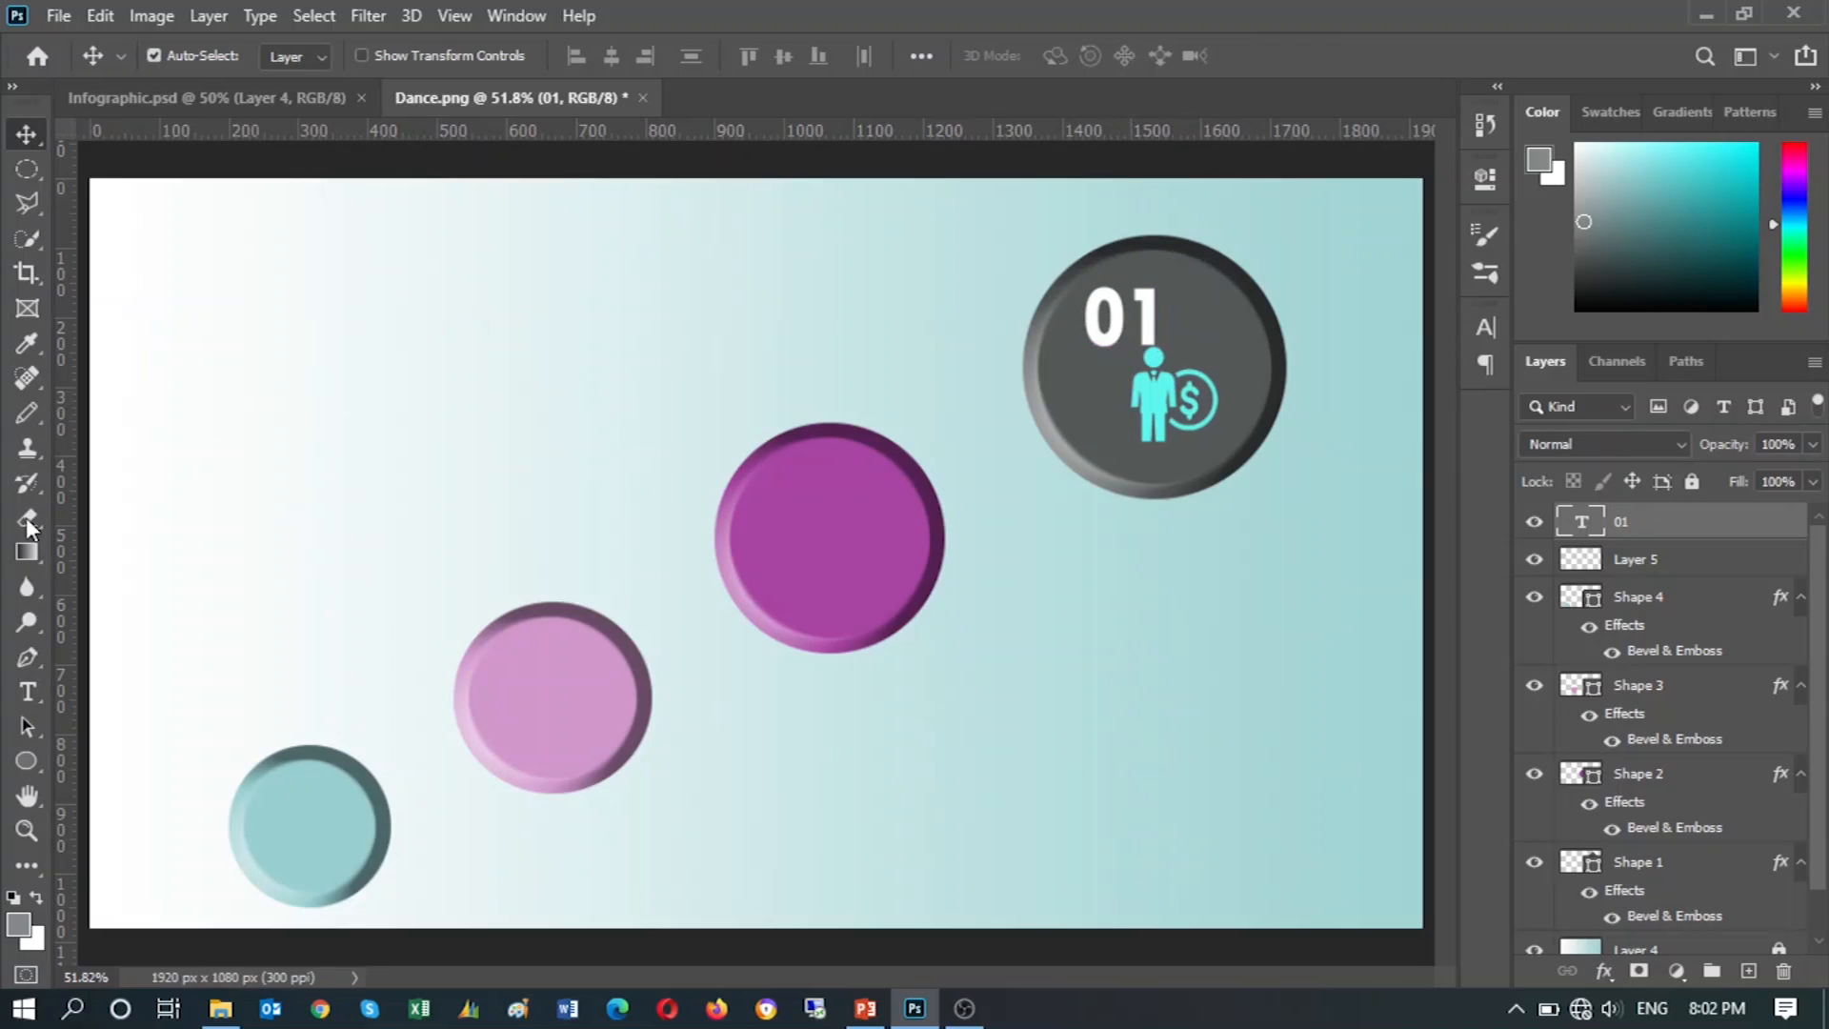
click(27, 694)
click(1165, 314)
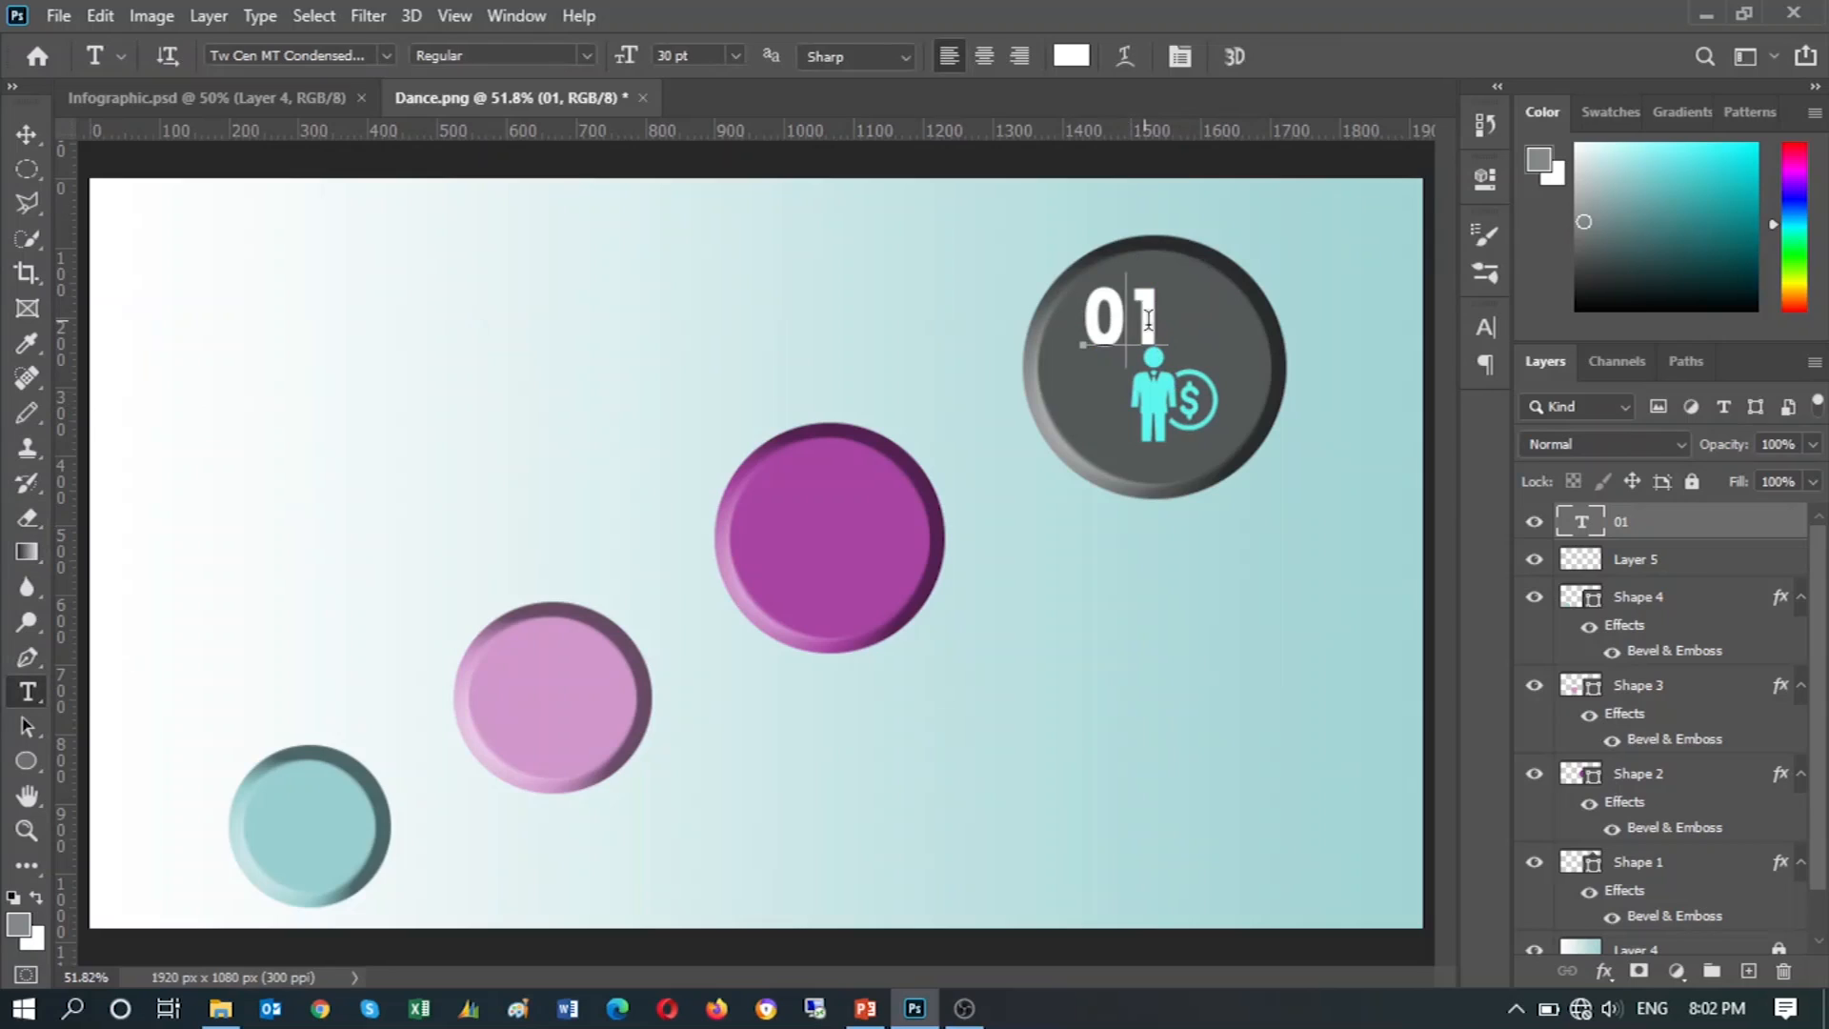
key(BackSpace)
text(4)
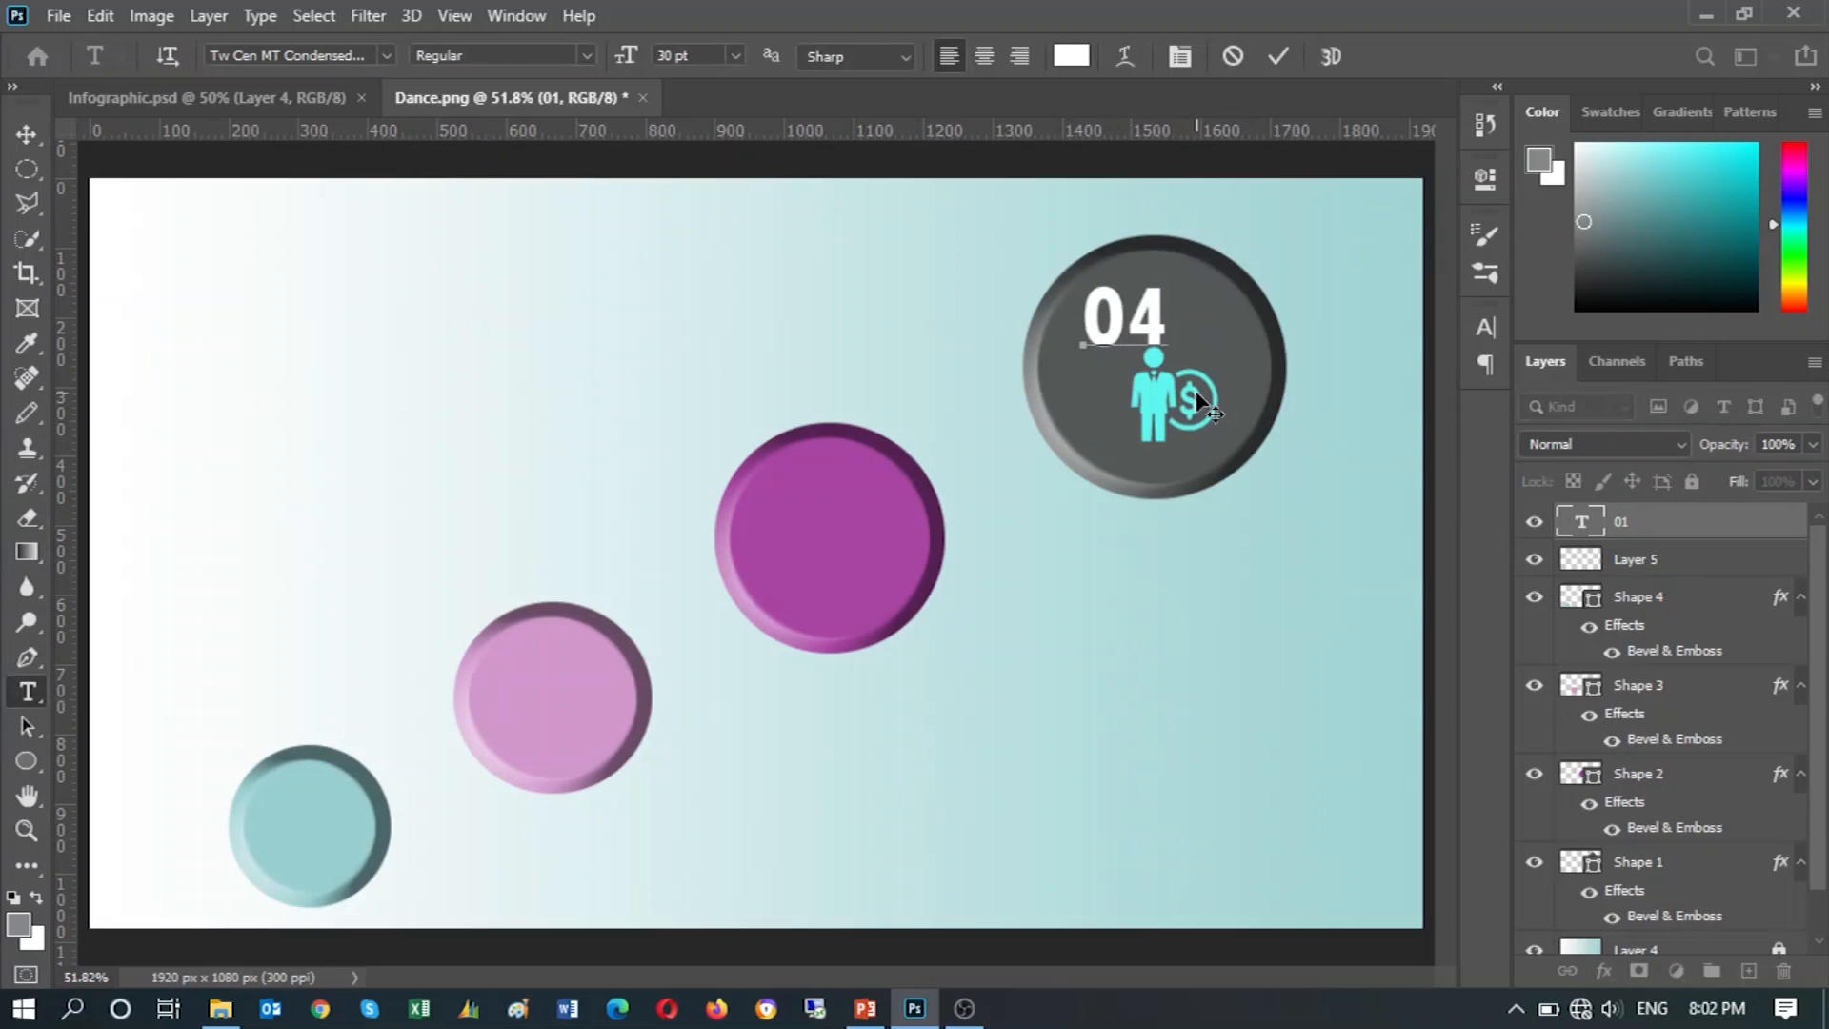
click(1279, 56)
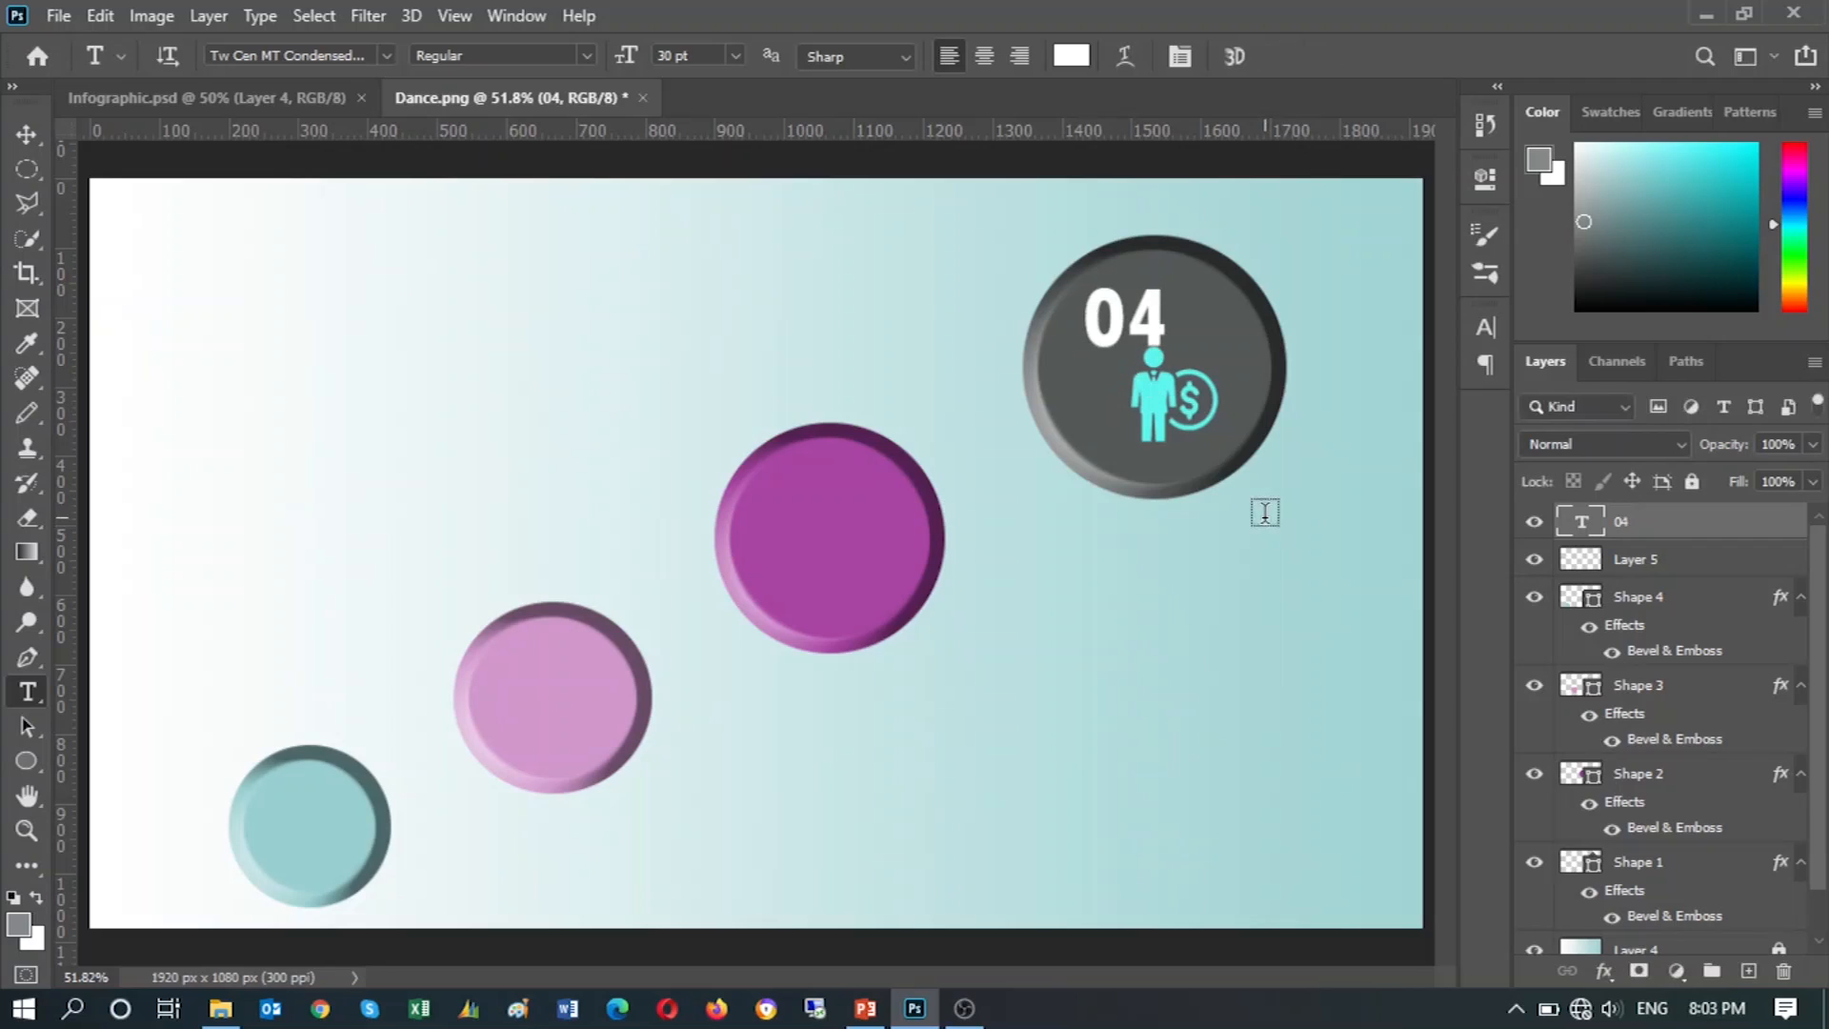
Scale the "04" label to about 76.5% and nudge it slightly within the upper-left part of the dark grey circle.
key(ctrl+t)
drag(1166, 370, 1146, 343)
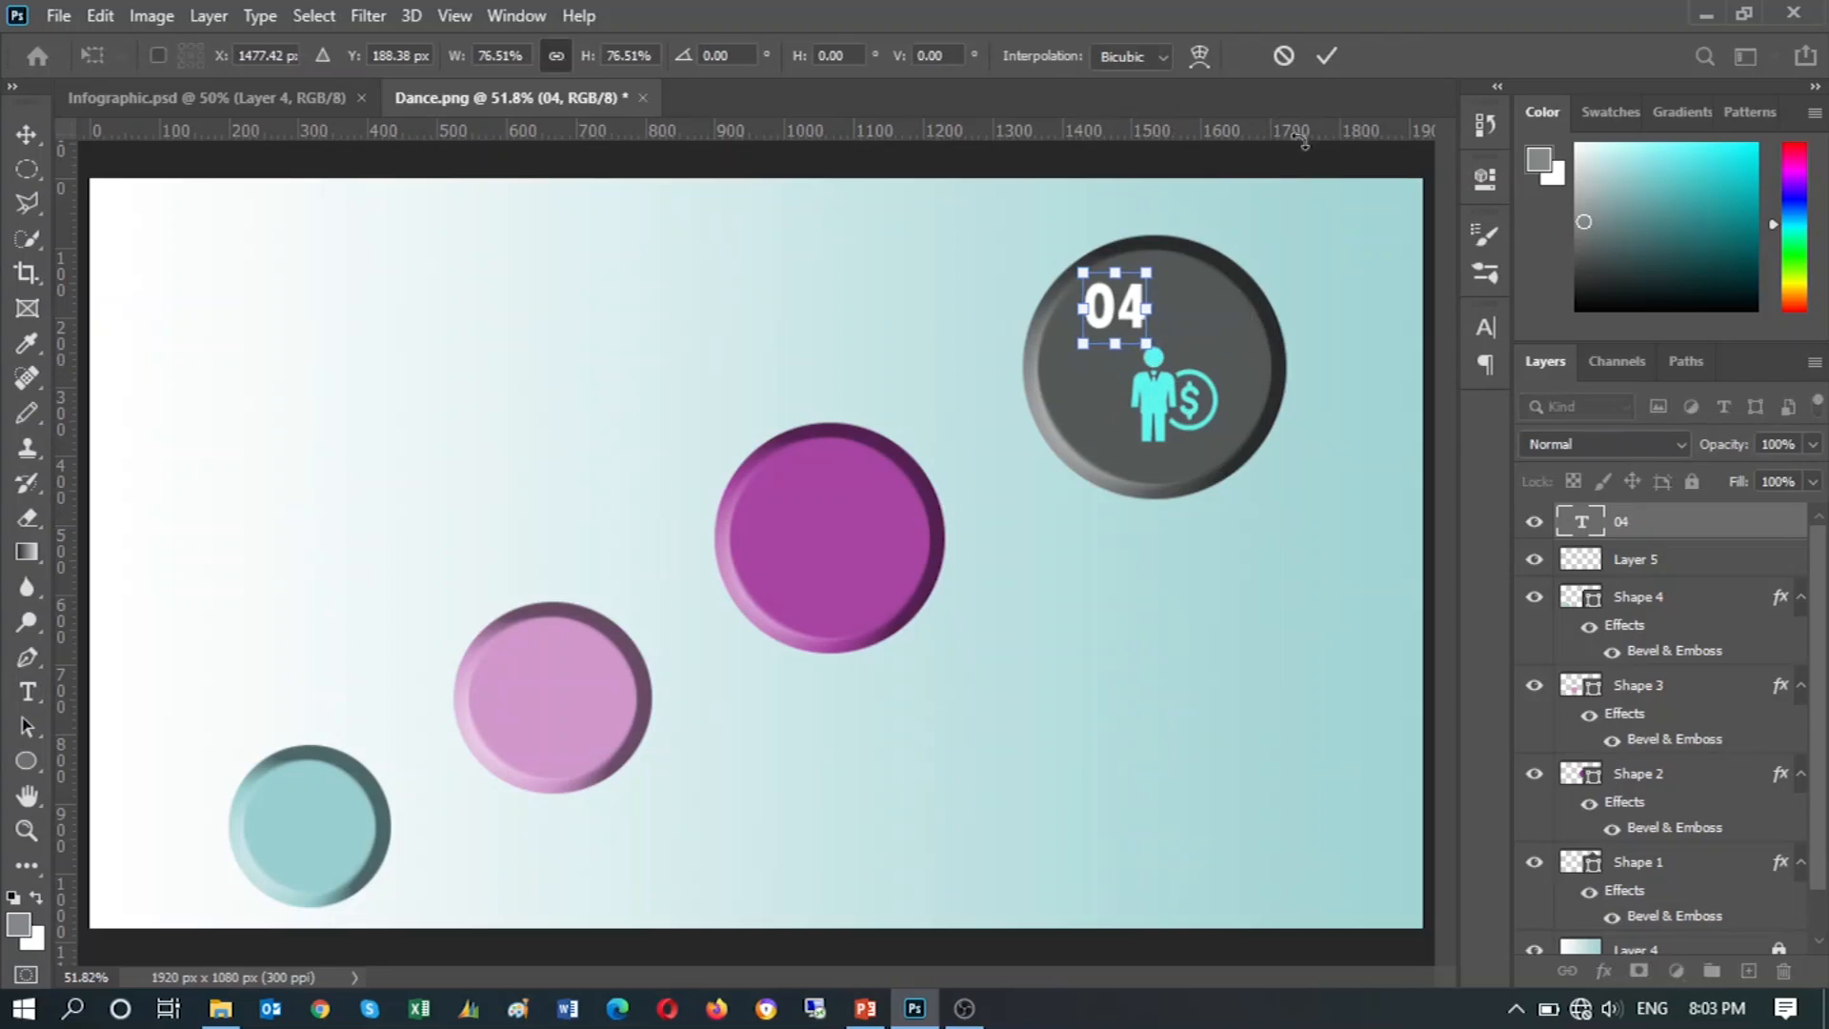
click(1328, 56)
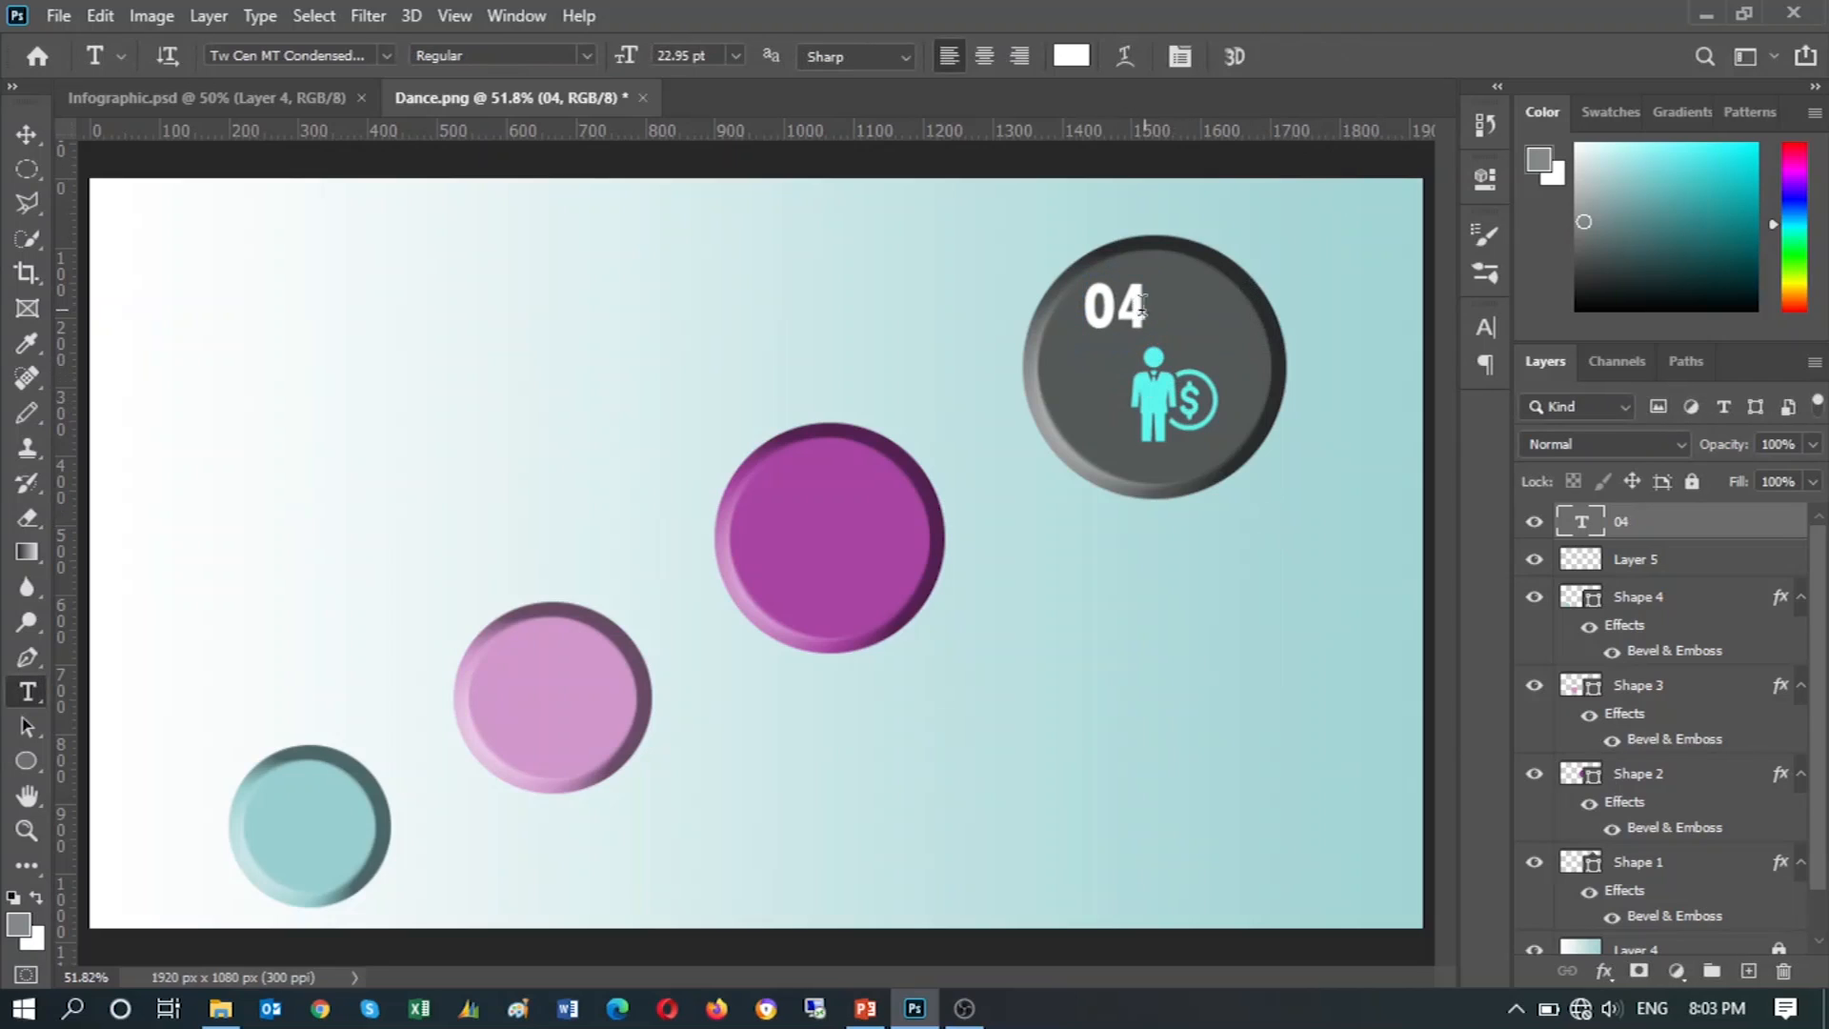
click(27, 135)
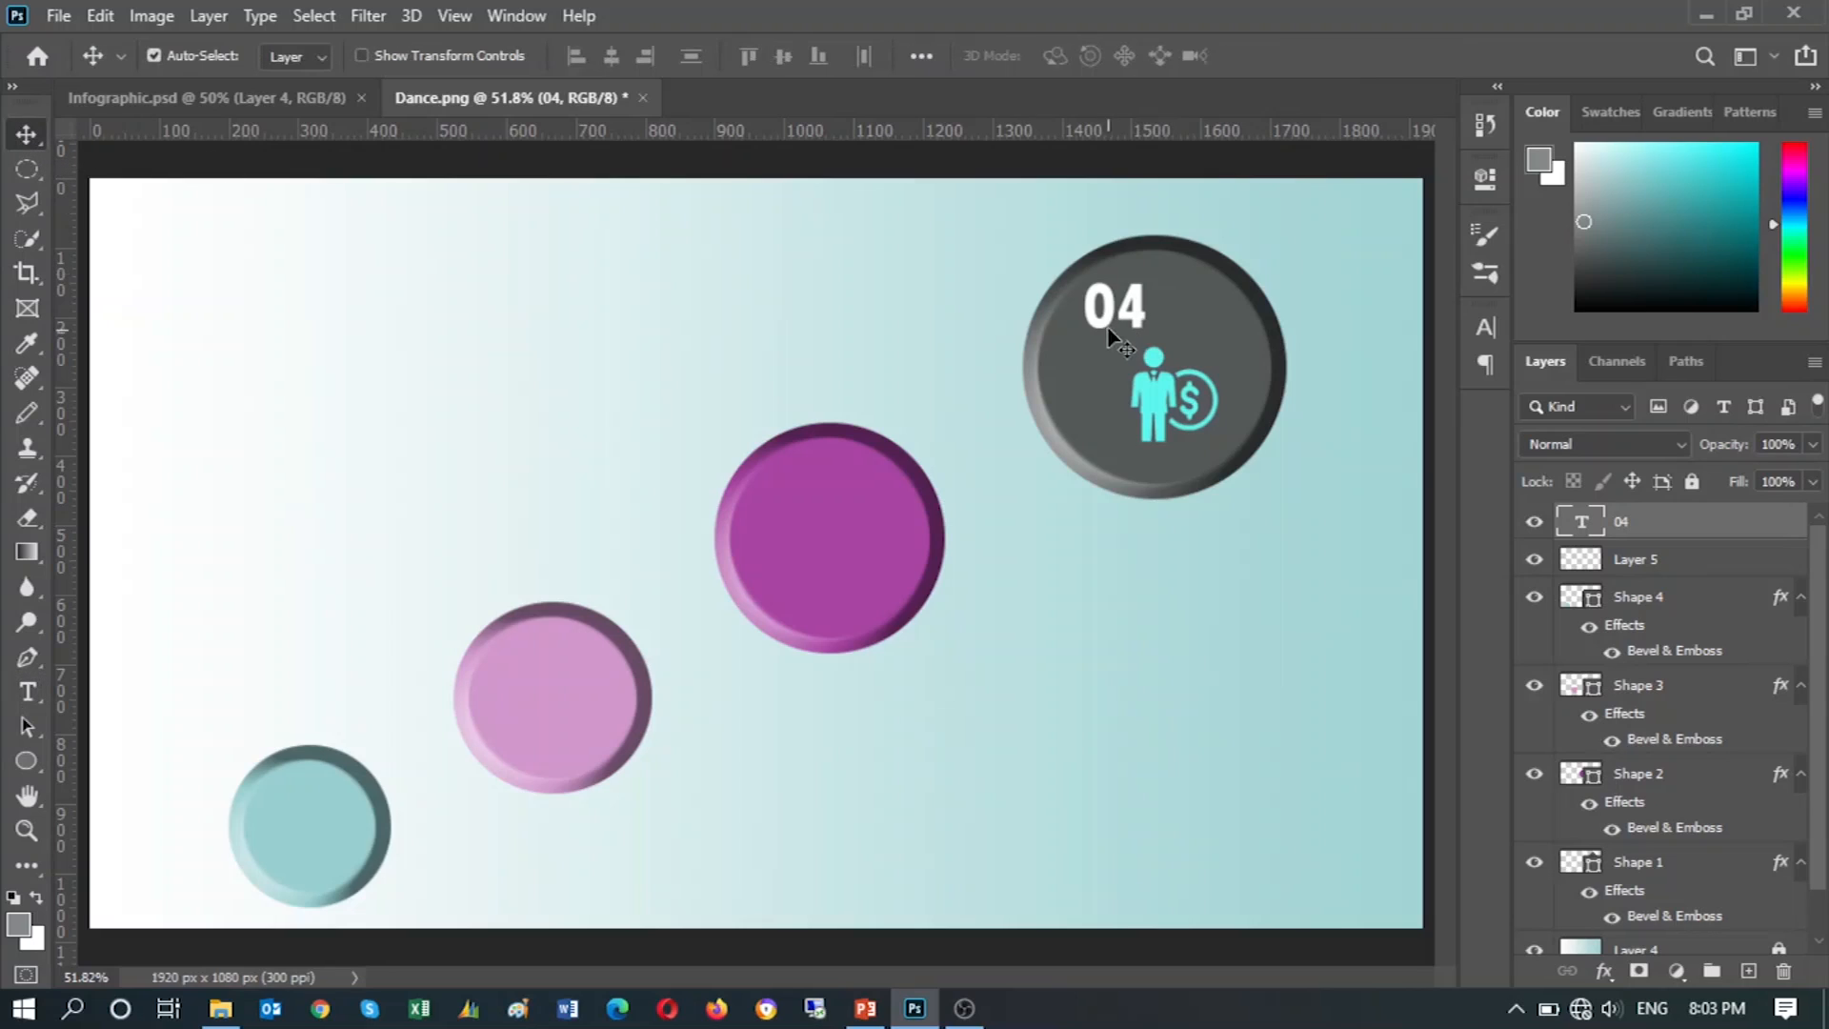
drag(1108, 316, 1113, 323)
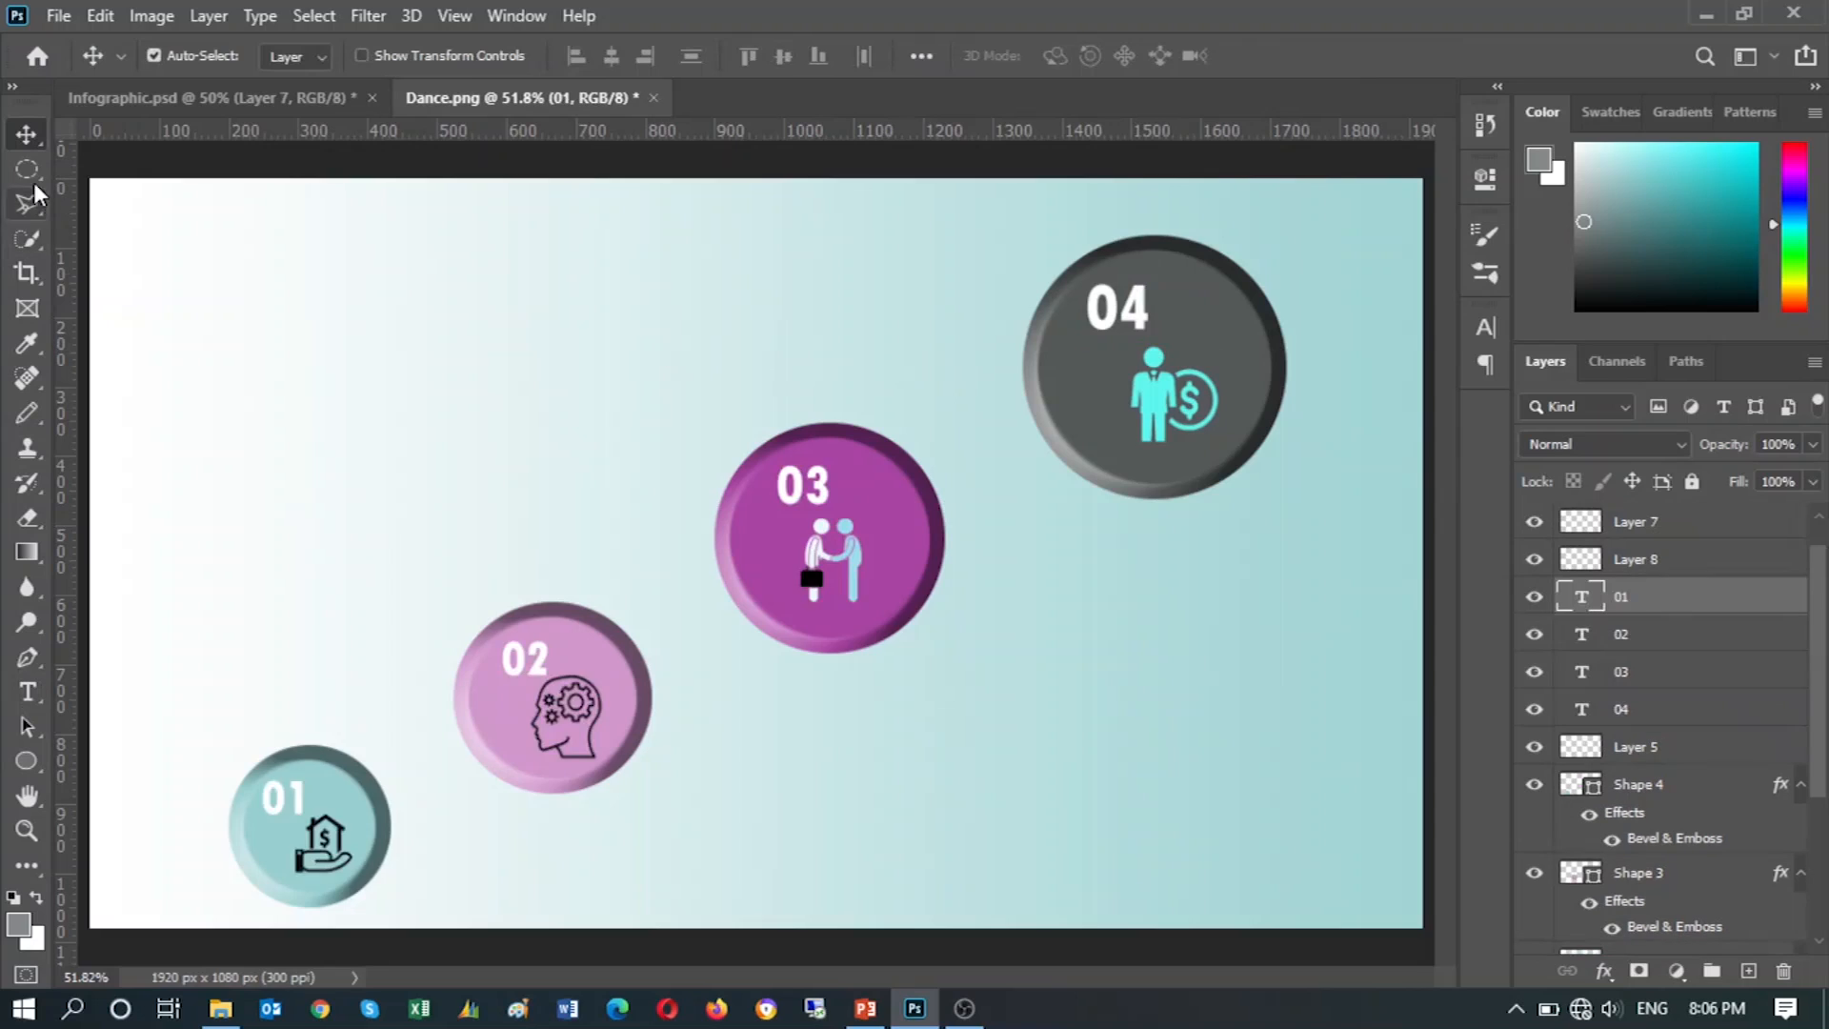
Draw an off-white circle about 280 px in diameter, without a stroke, in the empty area above the pink 02 circle.
click(23, 759)
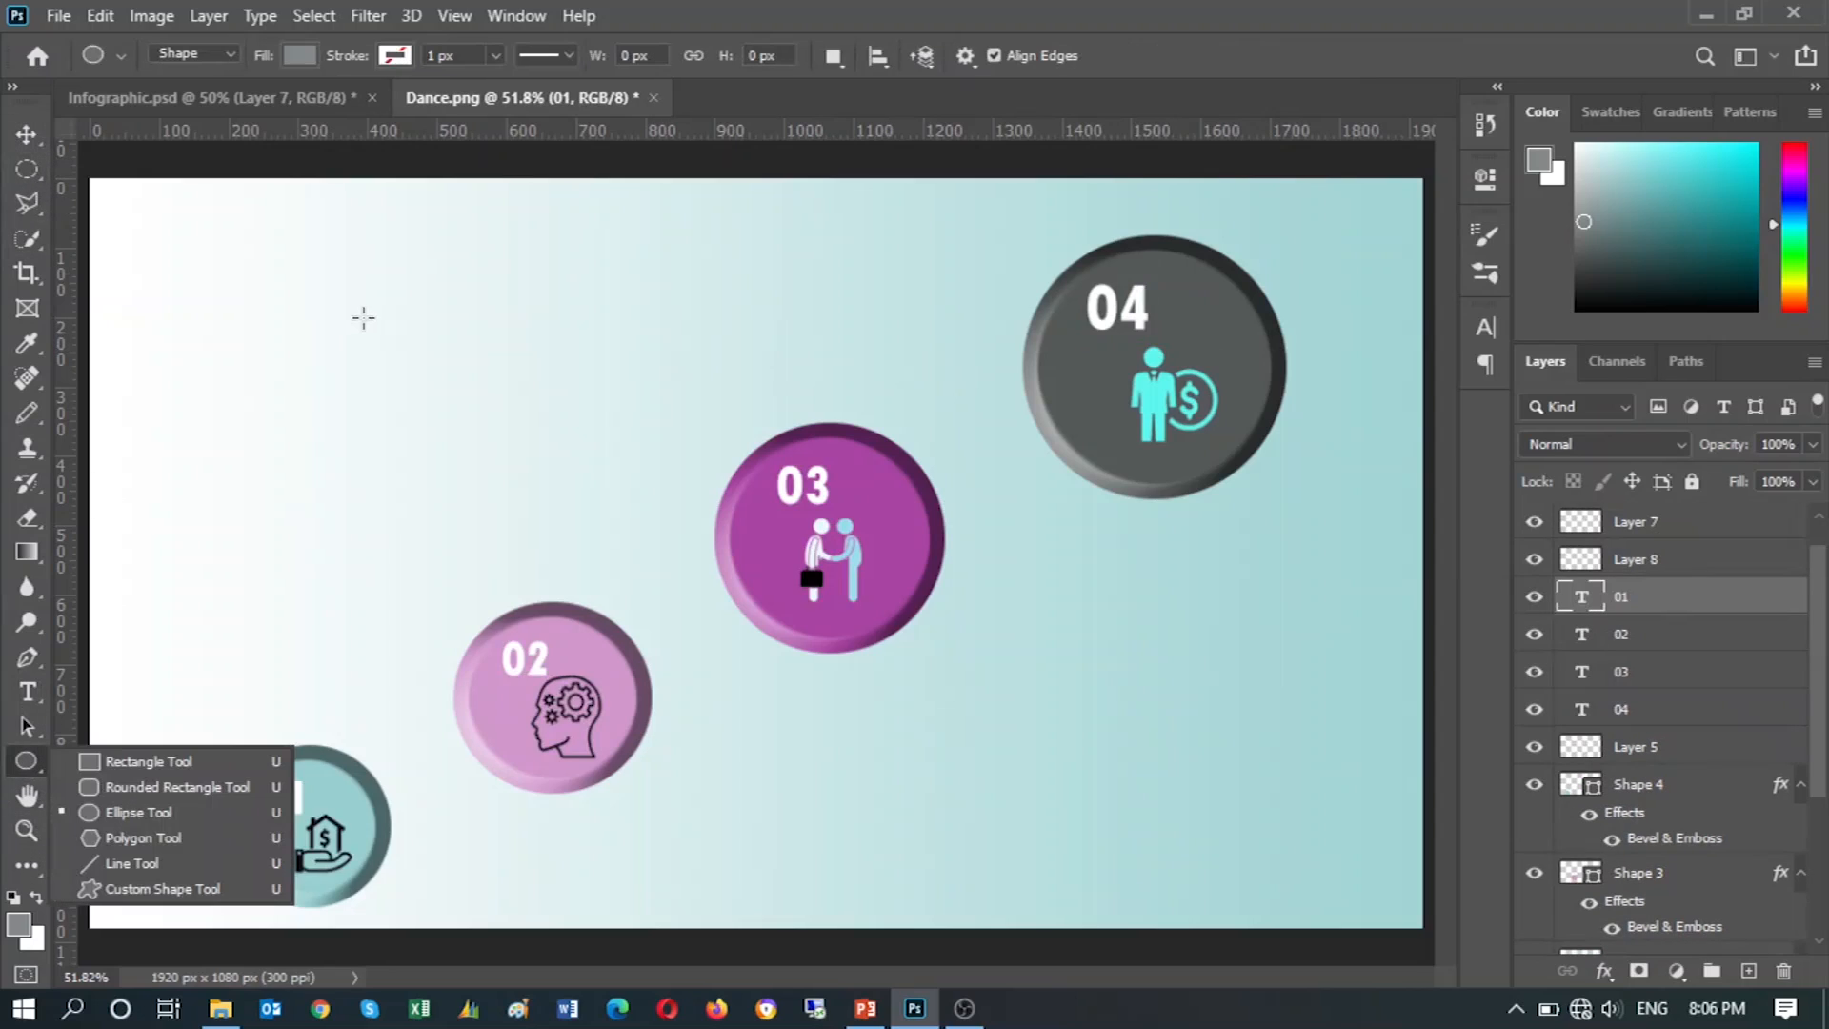
click(115, 812)
drag(234, 304, 353, 414)
drag(336, 350, 530, 588)
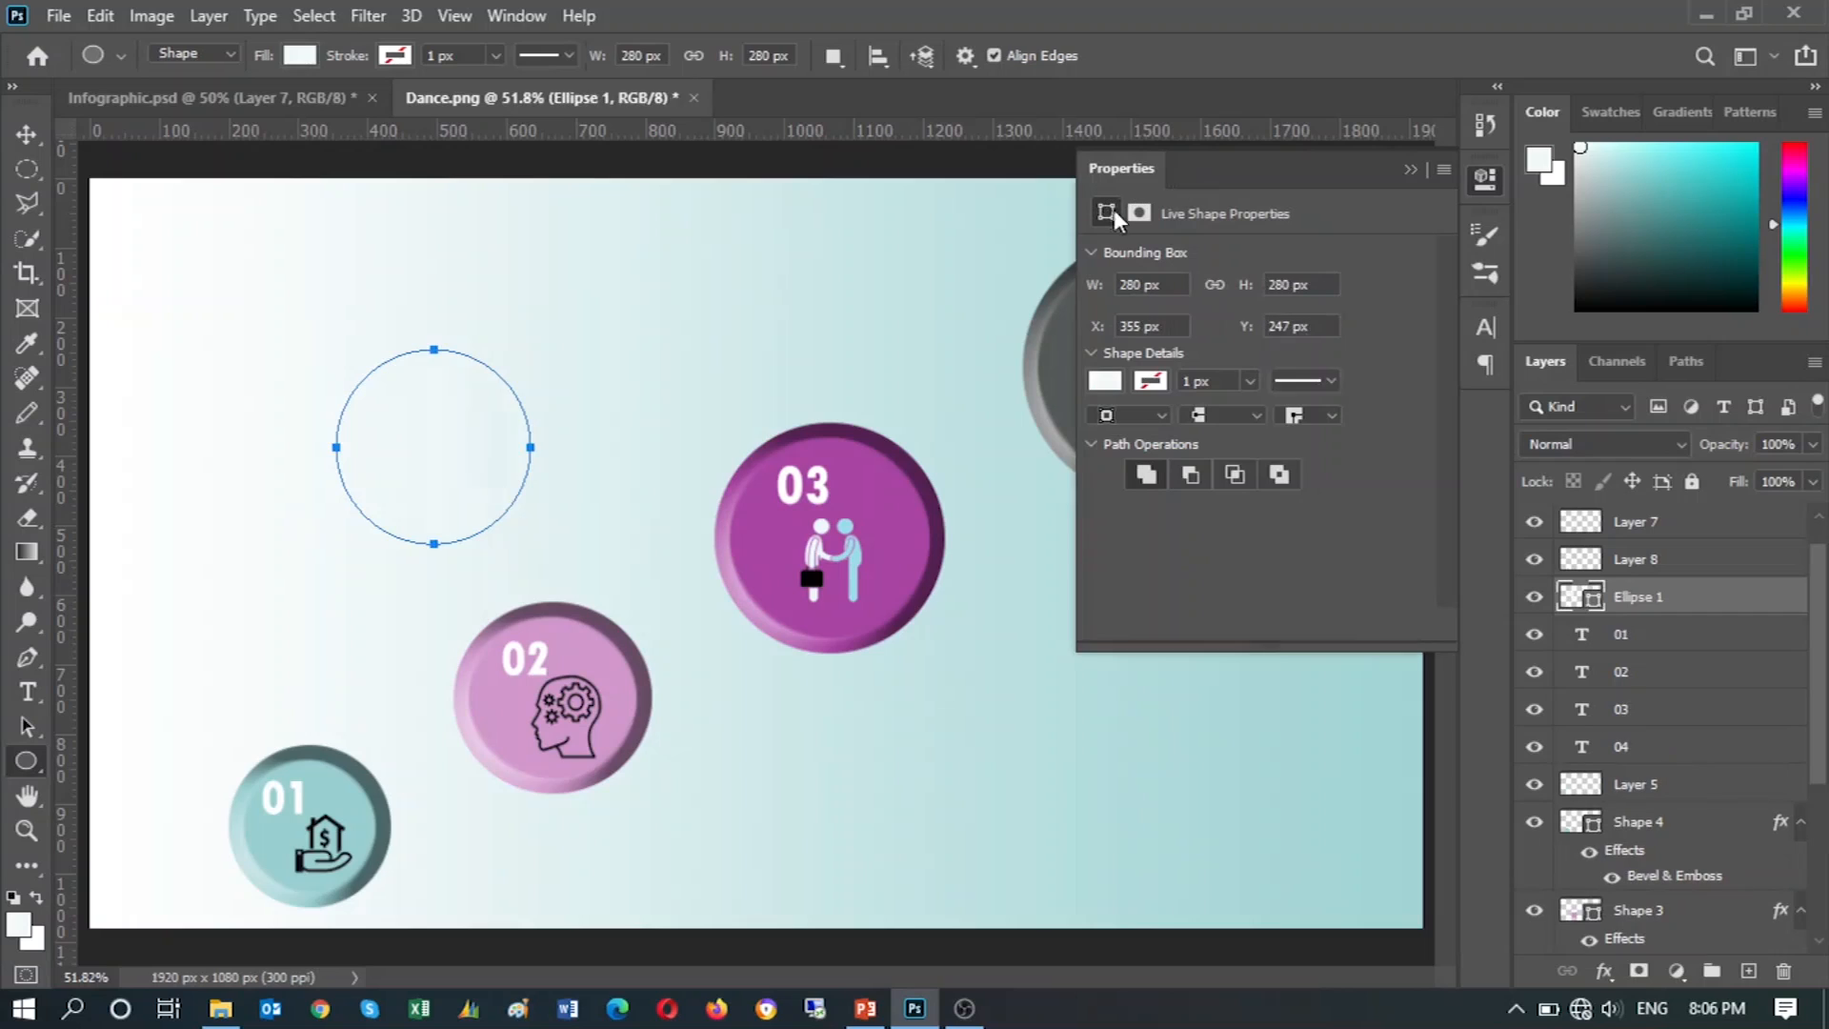
click(1408, 169)
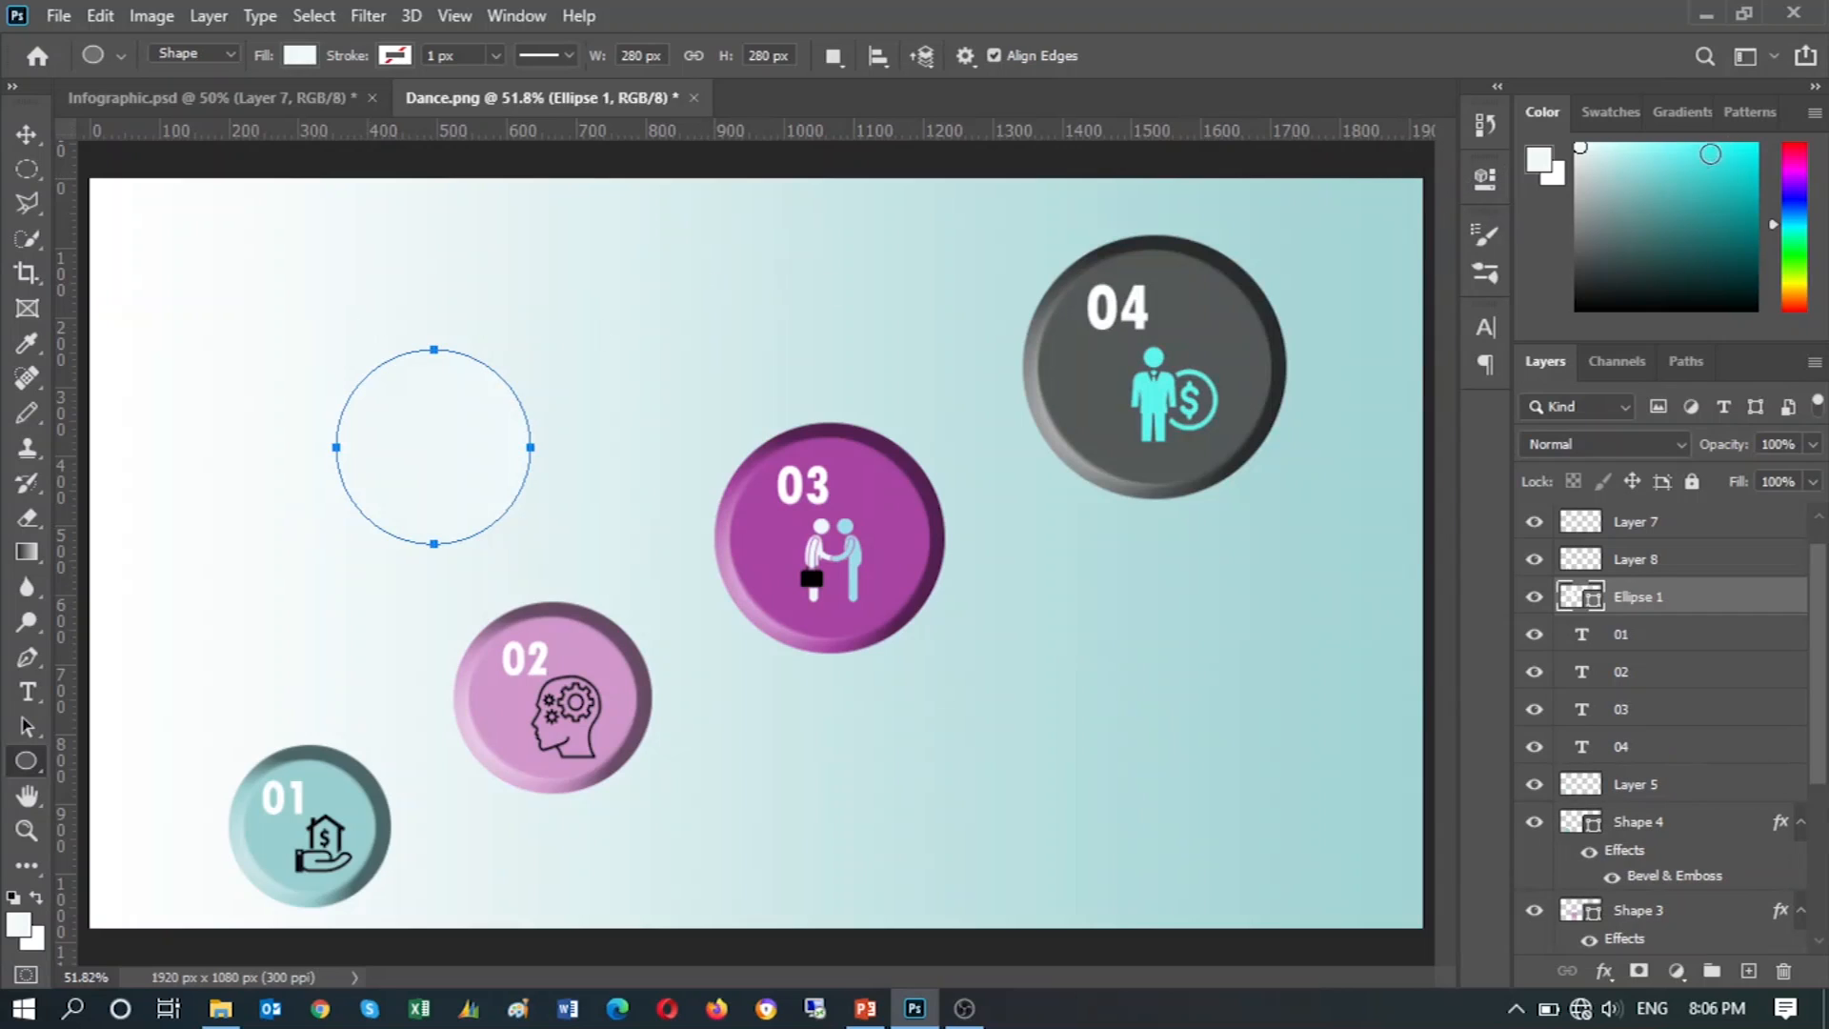
Bring the off-white circle's layer to the top of the layer stack and place the circle below the dark grey 04 circle.
drag(1638, 606, 1638, 524)
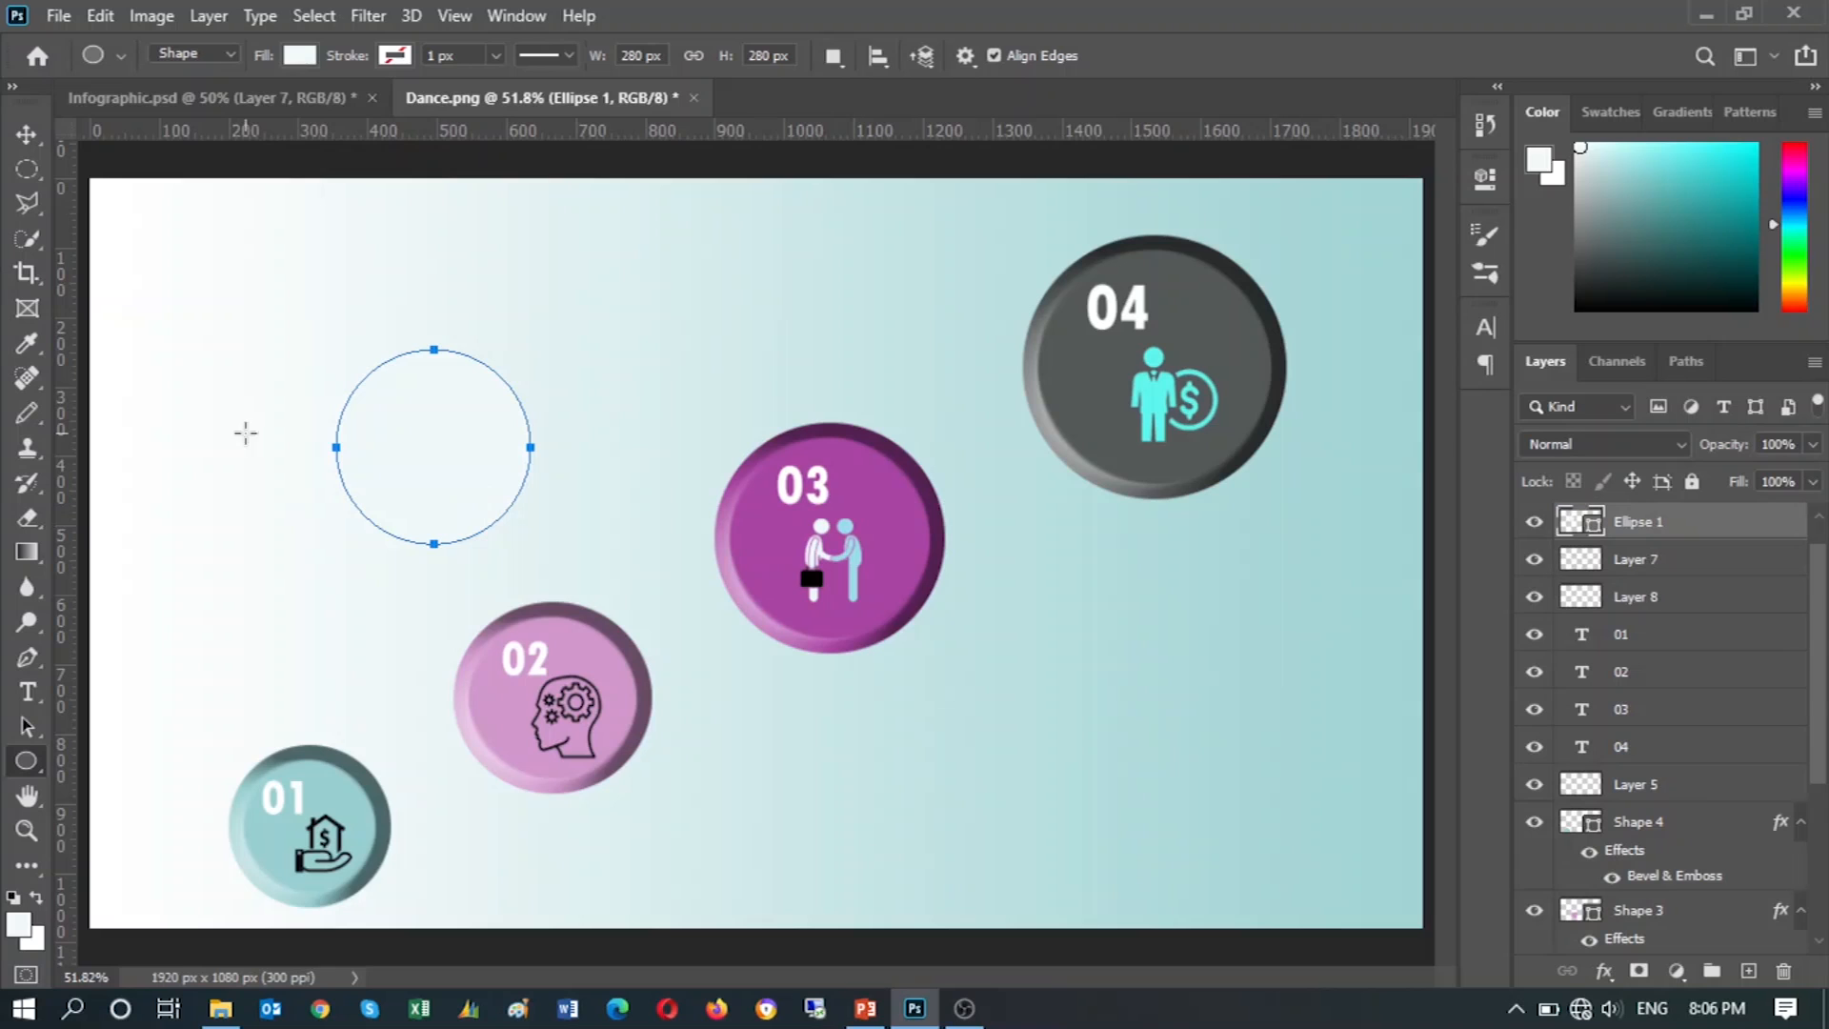
click(26, 135)
drag(488, 420, 1240, 628)
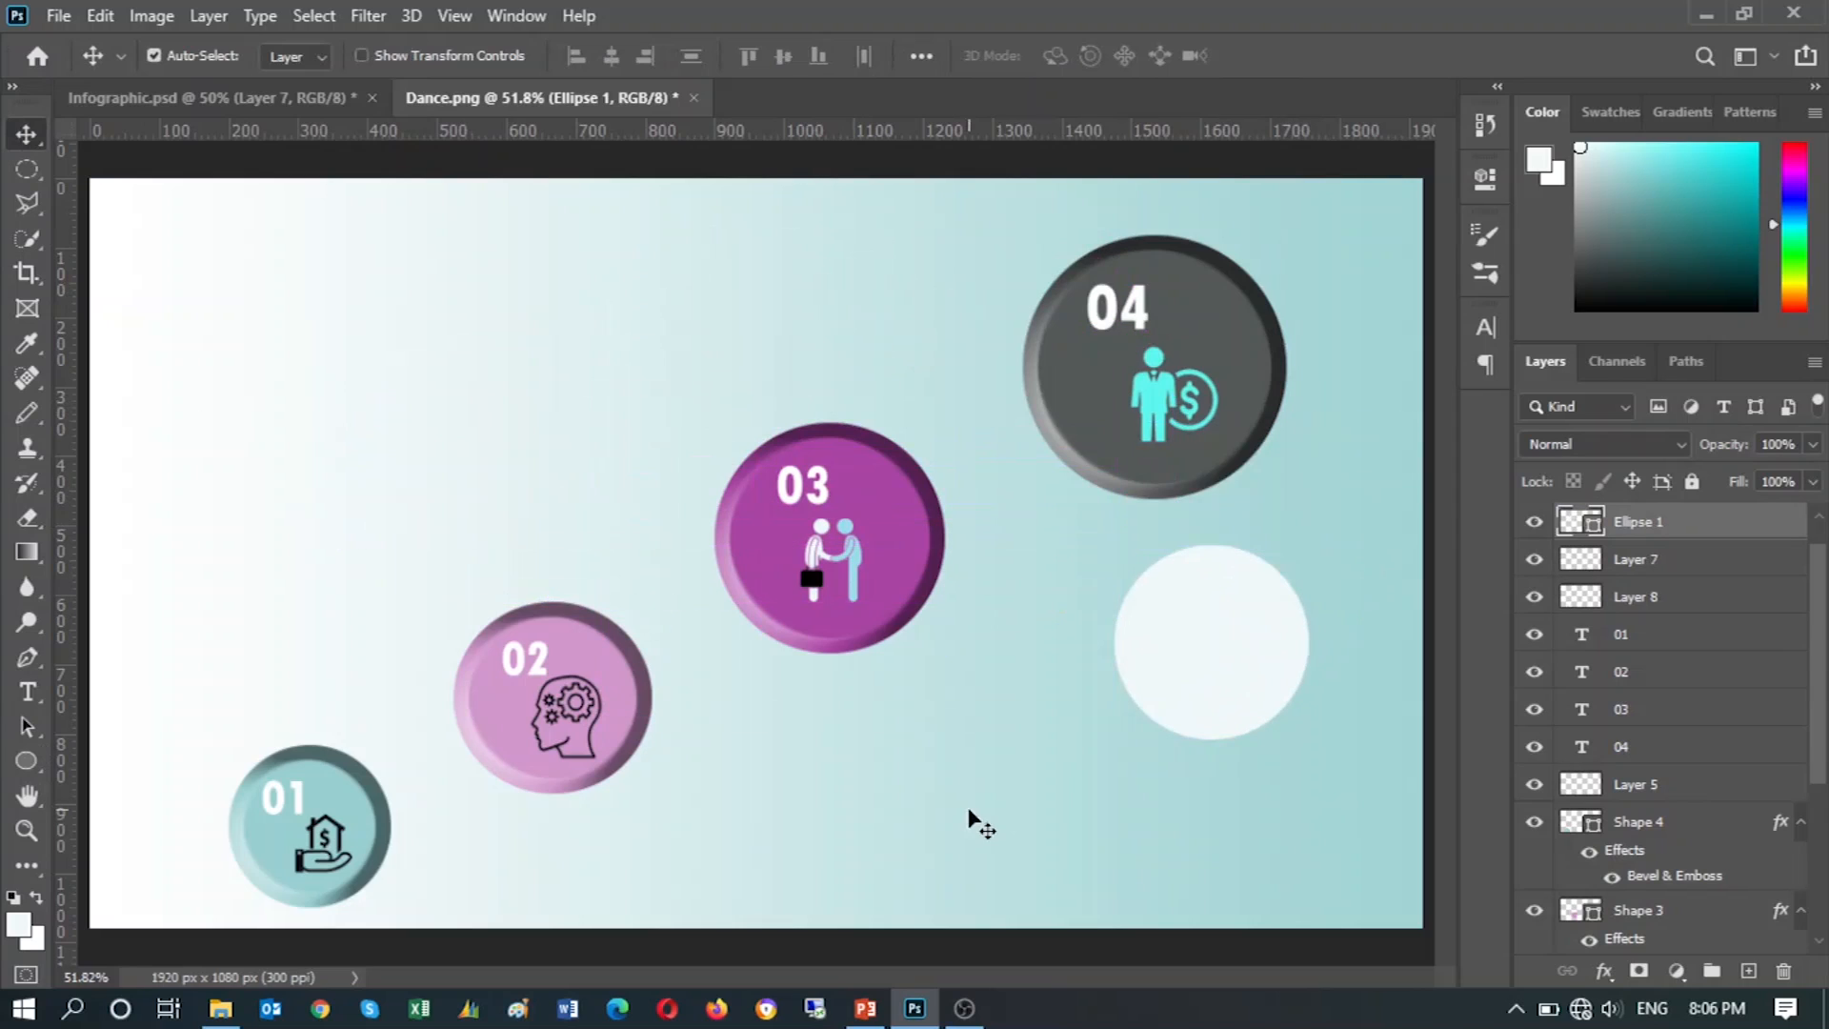